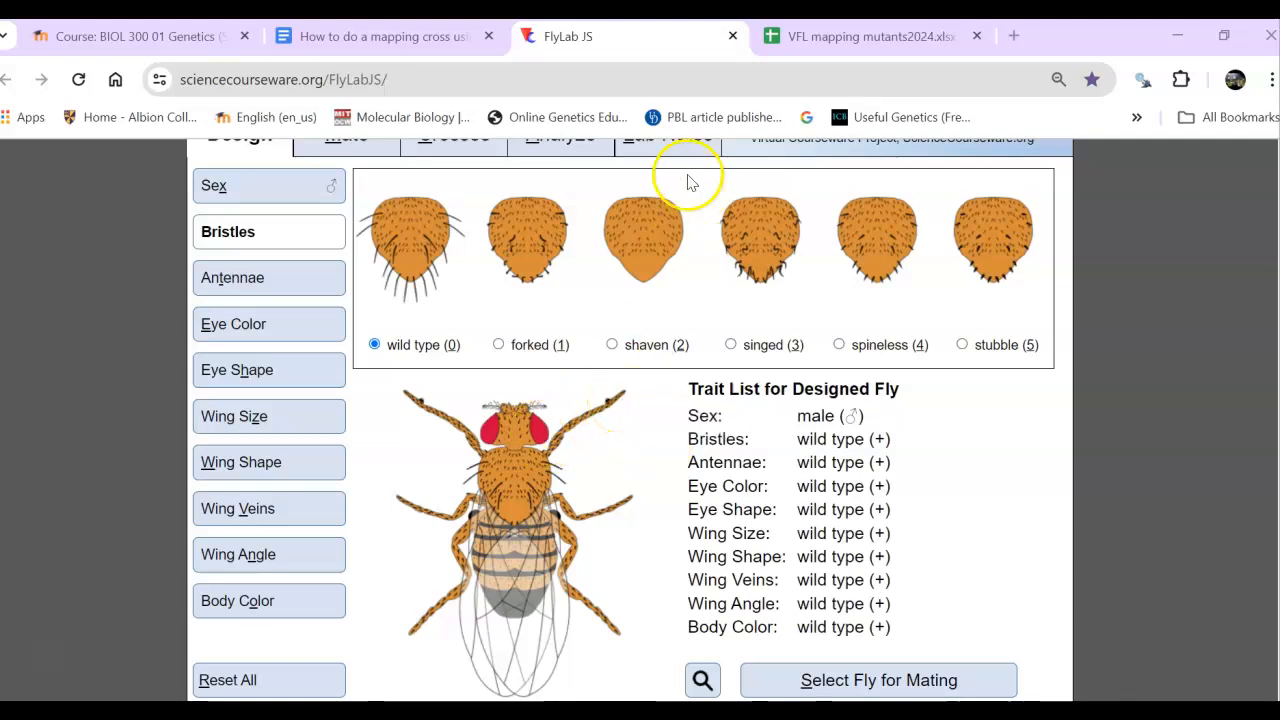
# - Switch to the BIOL 300 course page and open the "List of mutants for you to map" resource
pyautogui.click(150, 38)
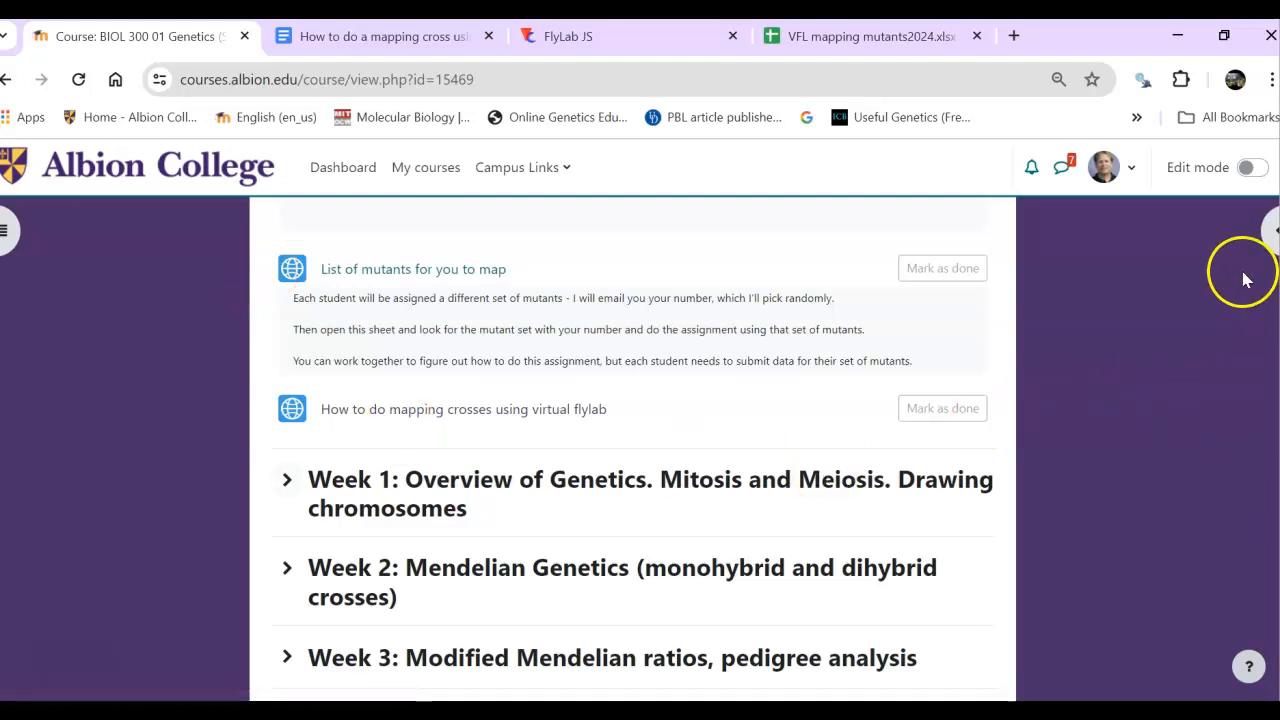
pyautogui.scroll(3, 1163, 318)
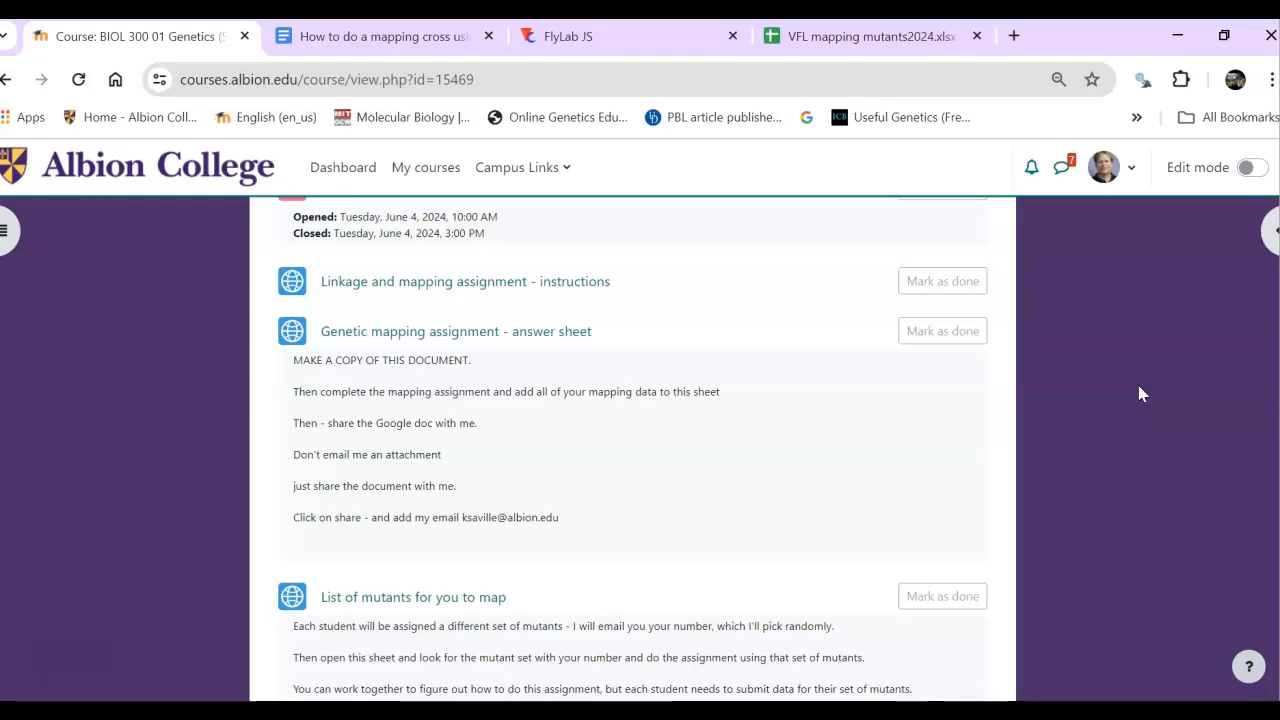
pyautogui.scroll(-3, 1143, 393)
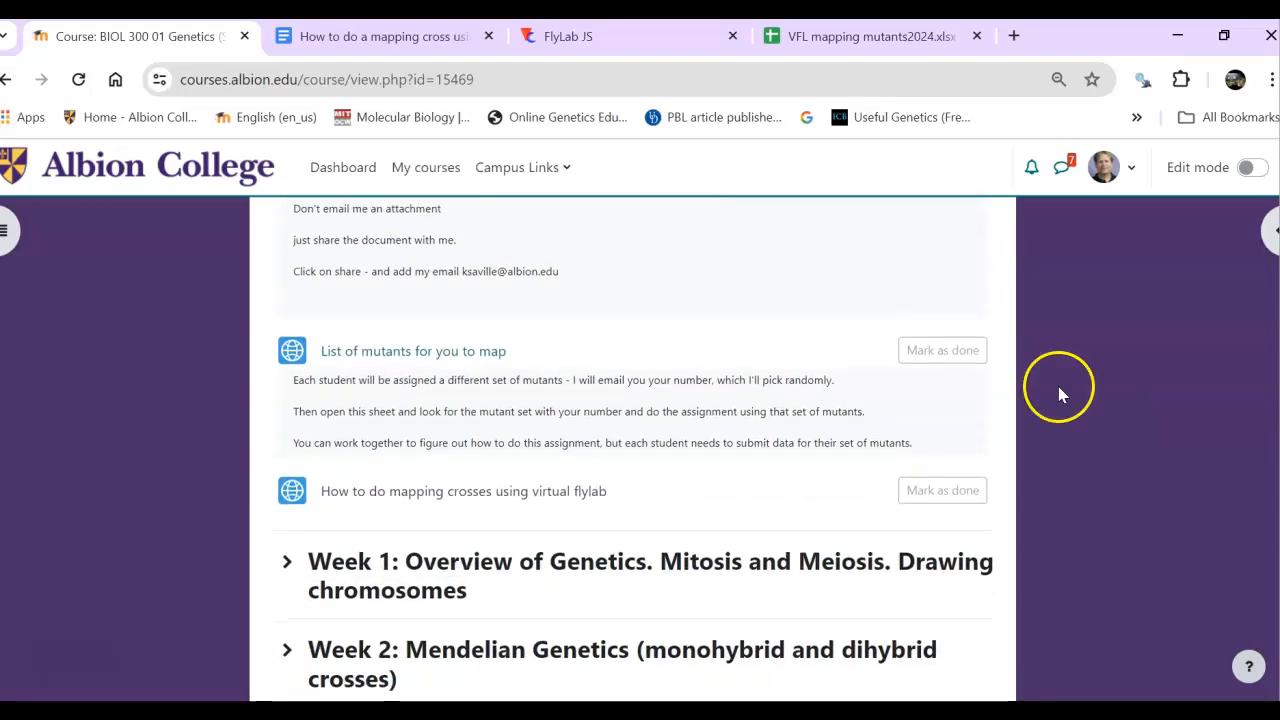
pyautogui.click(345, 351)
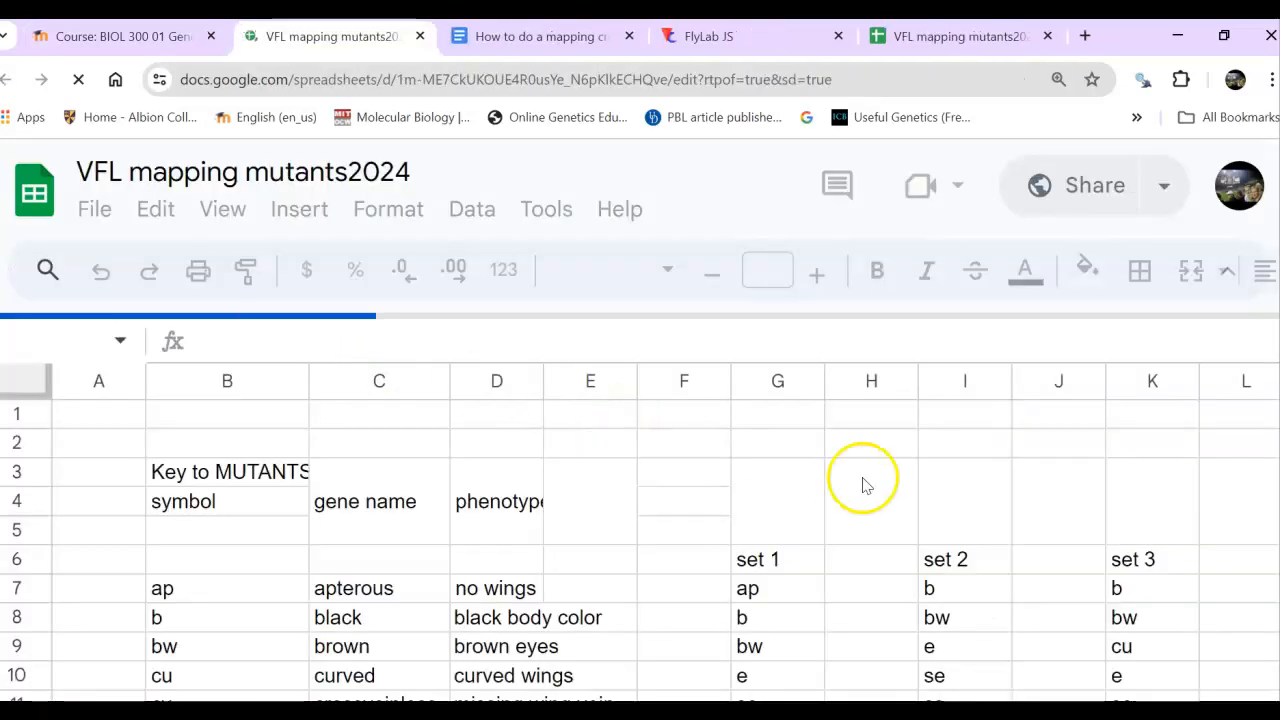
# - Look over the mutant sets in the sheet, from the set 1 heading down through its bold entries and back
pyautogui.click(697, 560)
pyautogui.press('Right')
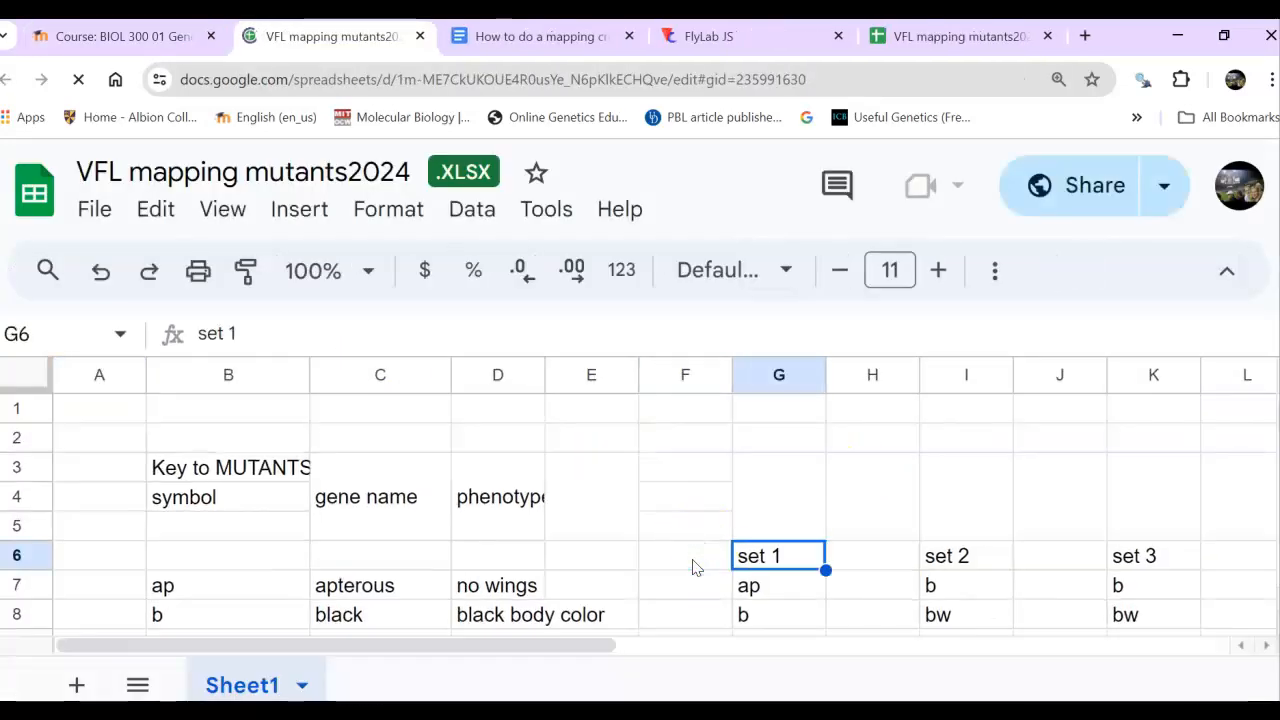
pyautogui.press('Right')
pyautogui.press('Down')
pyautogui.press('Down')
pyautogui.press('Down')
pyautogui.press('Down')
pyautogui.press('Down')
pyautogui.press('Down')
pyautogui.press('Down')
pyautogui.press('Down')
pyautogui.press('Down')
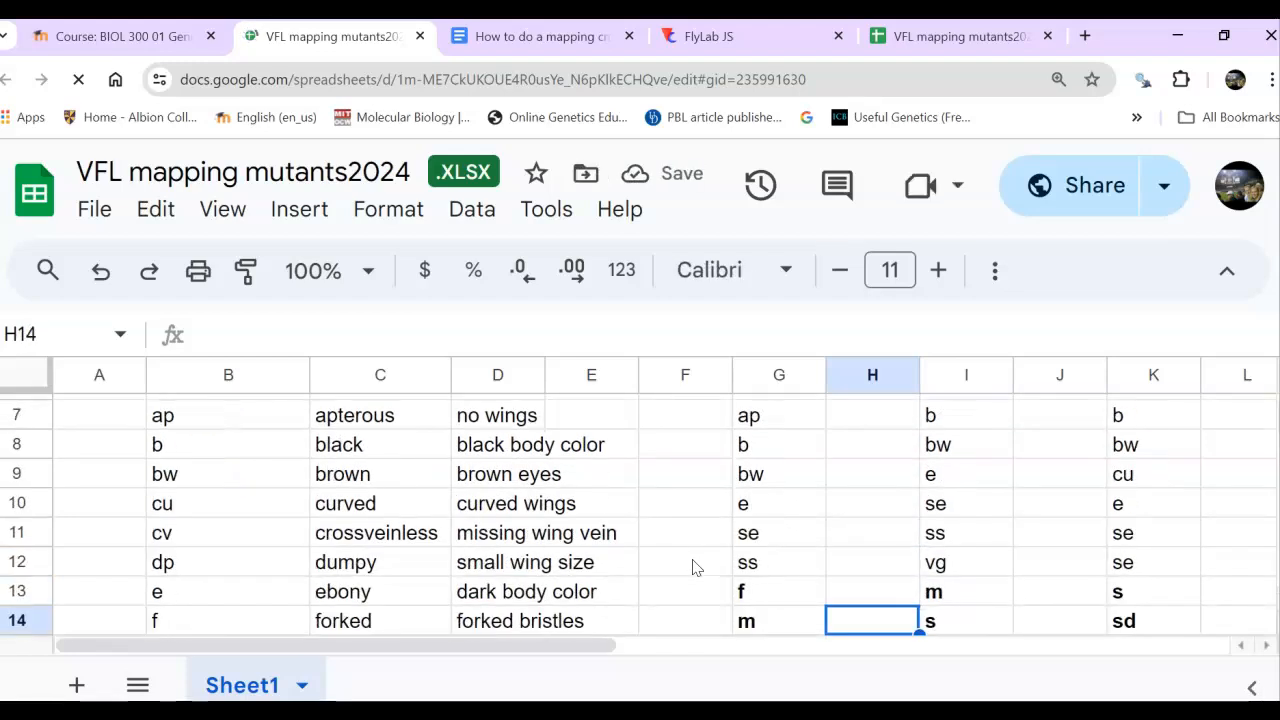
pyautogui.press('Right')
pyautogui.press('Right')
pyautogui.press('Left')
pyautogui.press('Left')
pyautogui.press('Up')
pyautogui.press('Up')
pyautogui.press('Up')
pyautogui.press('Up')
pyautogui.press('Up')
pyautogui.press('Up')
pyautogui.press('Up')
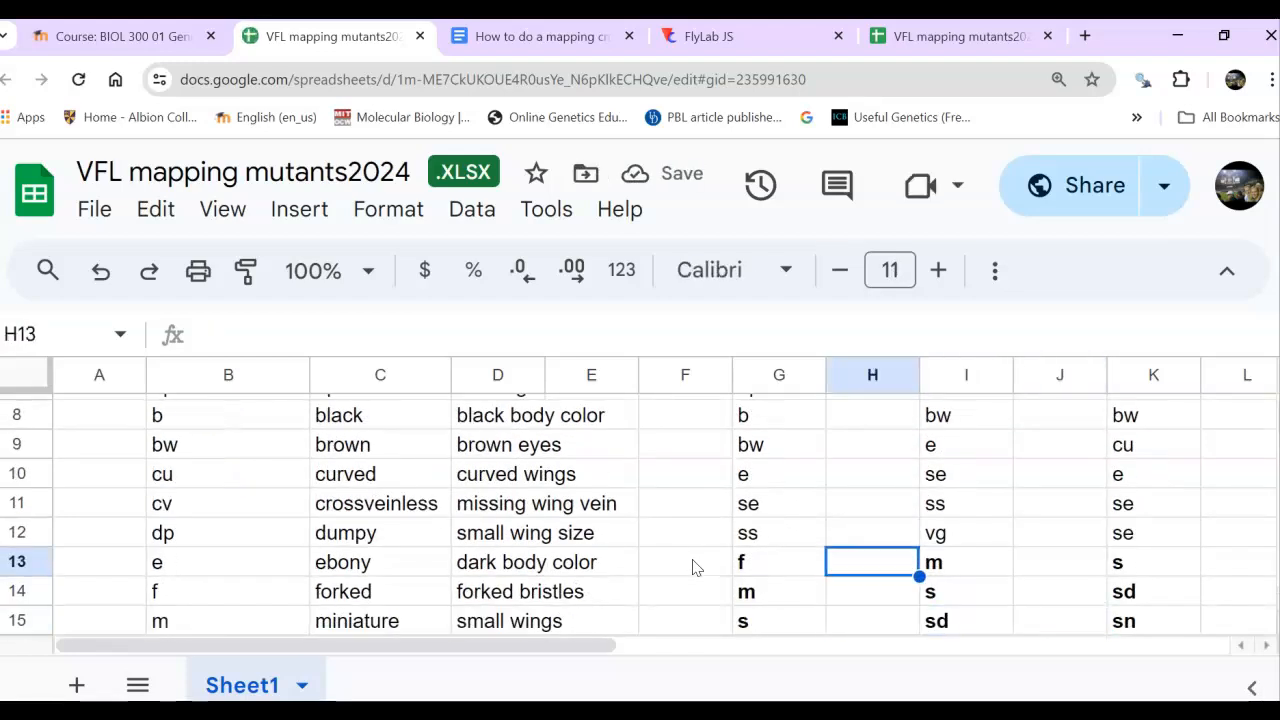
pyautogui.press('Up')
pyautogui.press('Up')
pyautogui.press('Up')
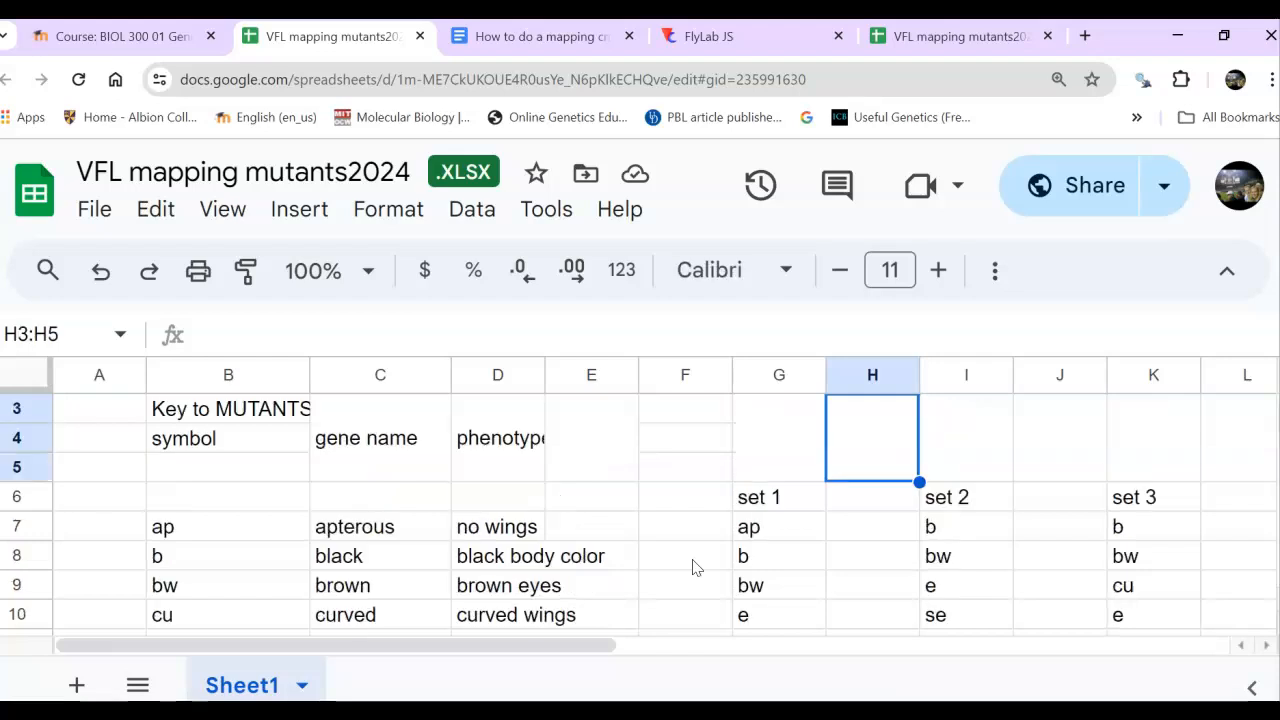
# - Look up set 1's first mutant, ap, in the key to find its gene name and phenotype
pyautogui.press('Left')
pyautogui.press('Down')
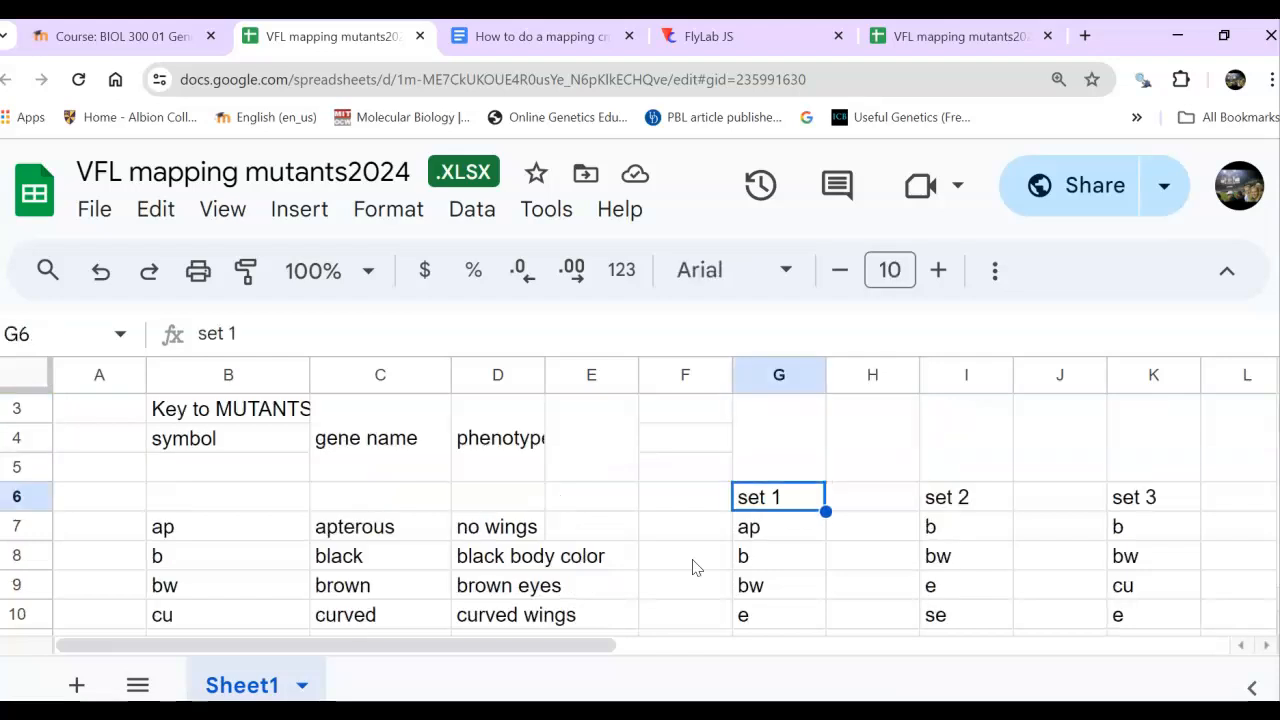
pyautogui.press('Down')
pyautogui.press('Down')
pyautogui.press('Up')
pyautogui.press('Left')
pyautogui.press('Left')
pyautogui.press('Left')
pyautogui.press('Left')
pyautogui.press('Left')
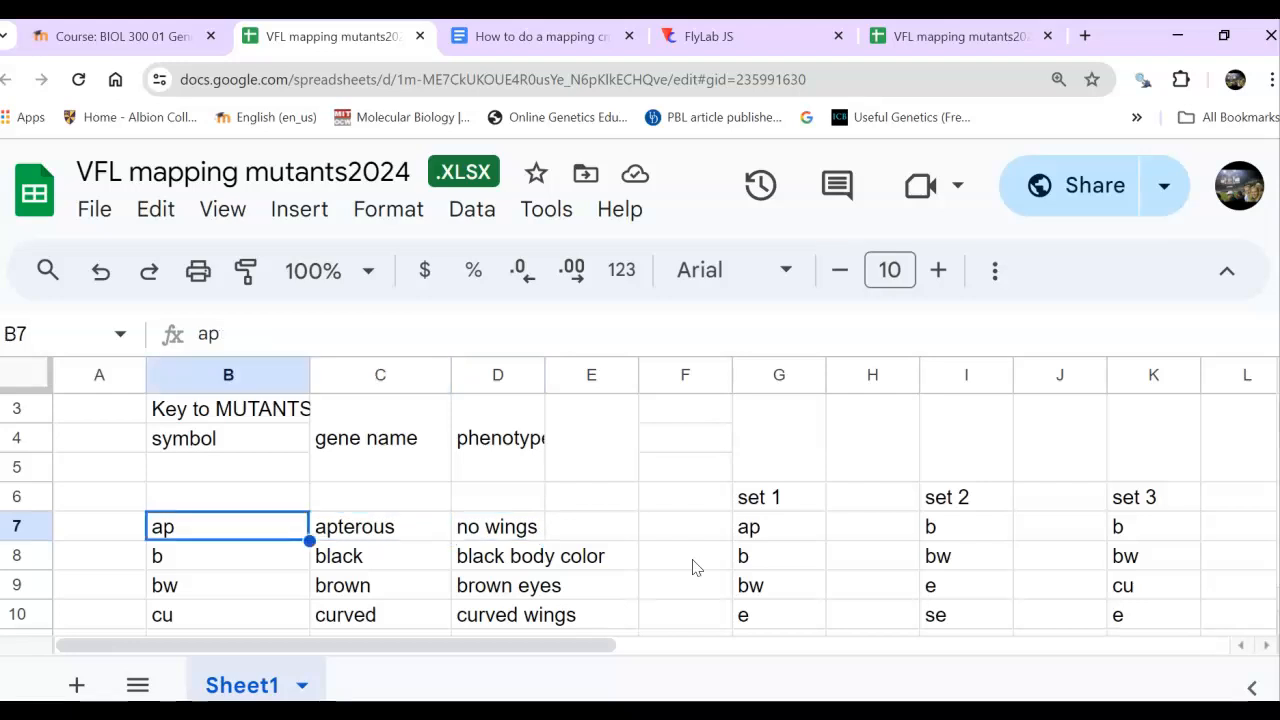
pyautogui.press('Right')
pyautogui.press('Right')
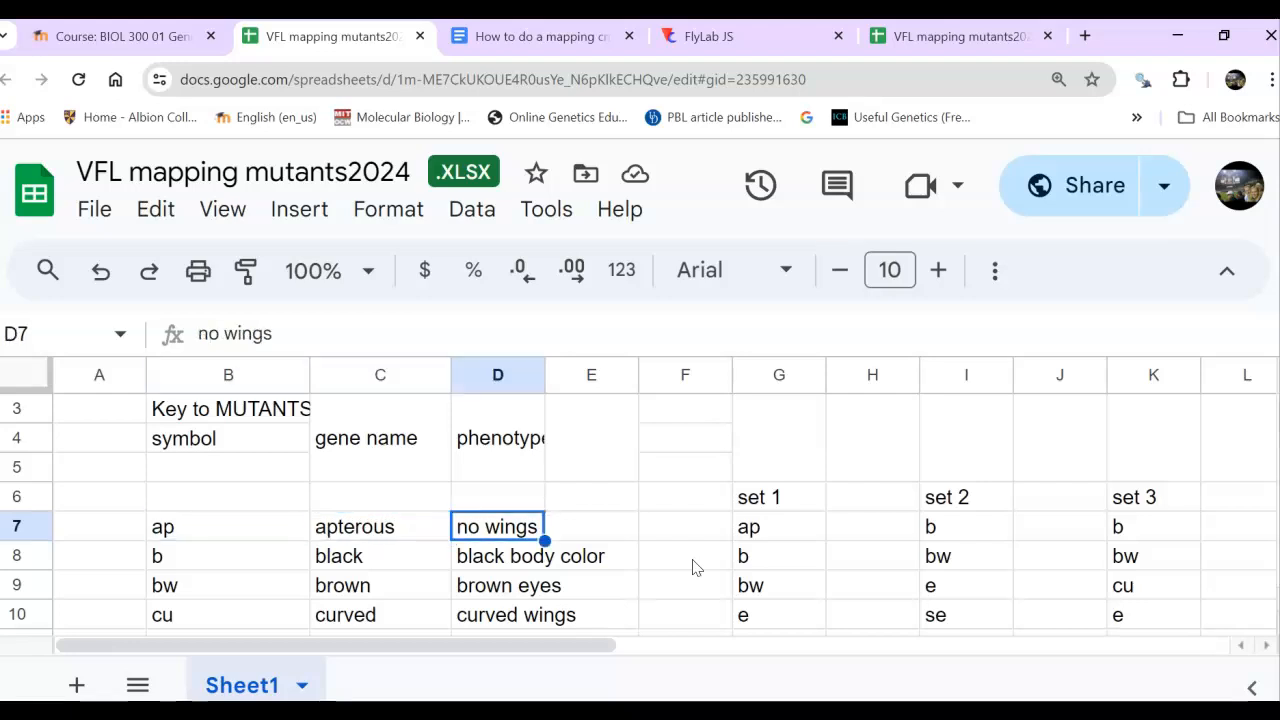
pyautogui.press('Right')
pyautogui.press('Right')
pyautogui.press('Right')
pyautogui.press('Down')
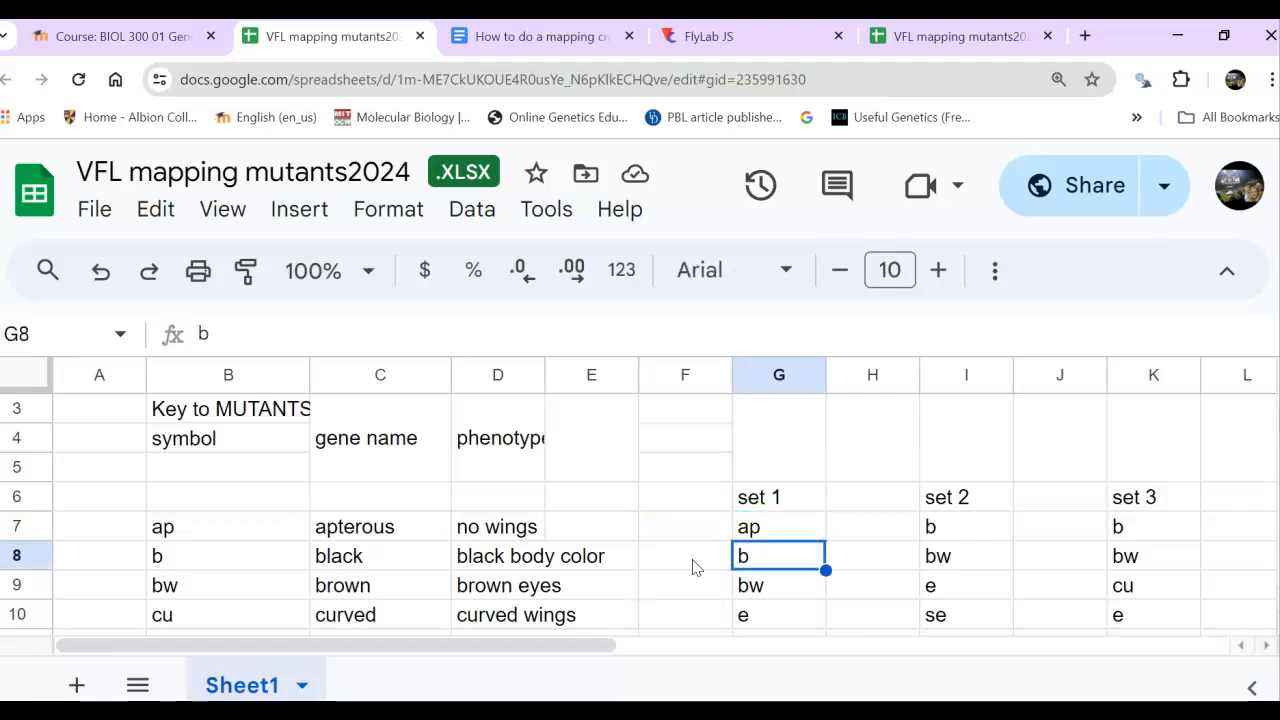
# - Read through the phenotype column of the mutant key, from ap down to forked and back up to brown
pyautogui.press('Left')
pyautogui.press('Left')
pyautogui.press('Left')
pyautogui.press('Left')
pyautogui.press('Right')
pyautogui.press('Down')
pyautogui.press('Up')
pyautogui.press('Down')
pyautogui.press('Down')
pyautogui.press('Down')
pyautogui.press('Down')
pyautogui.press('Down')
pyautogui.press('Down')
pyautogui.press('Down')
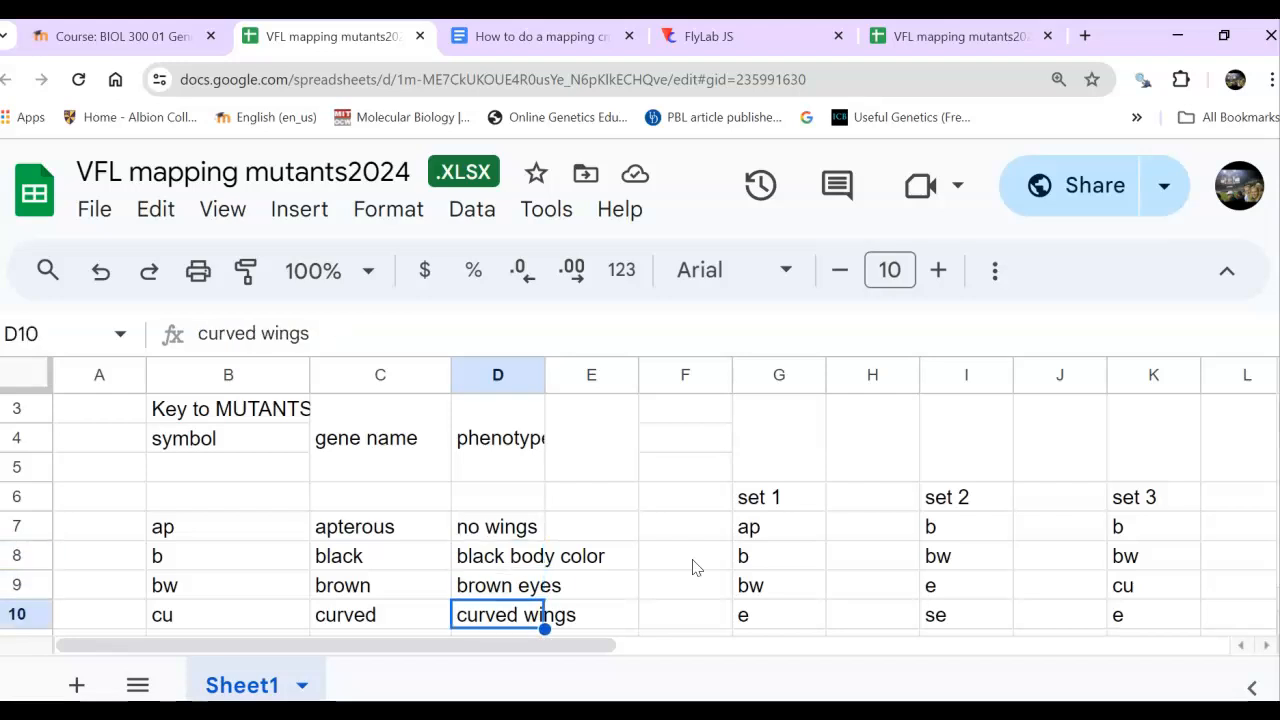
pyautogui.press('Up')
pyautogui.press('Up')
pyautogui.press('Up')
pyautogui.press('Up')
pyautogui.press('Up')
pyautogui.press('Up')
pyautogui.press('Up')
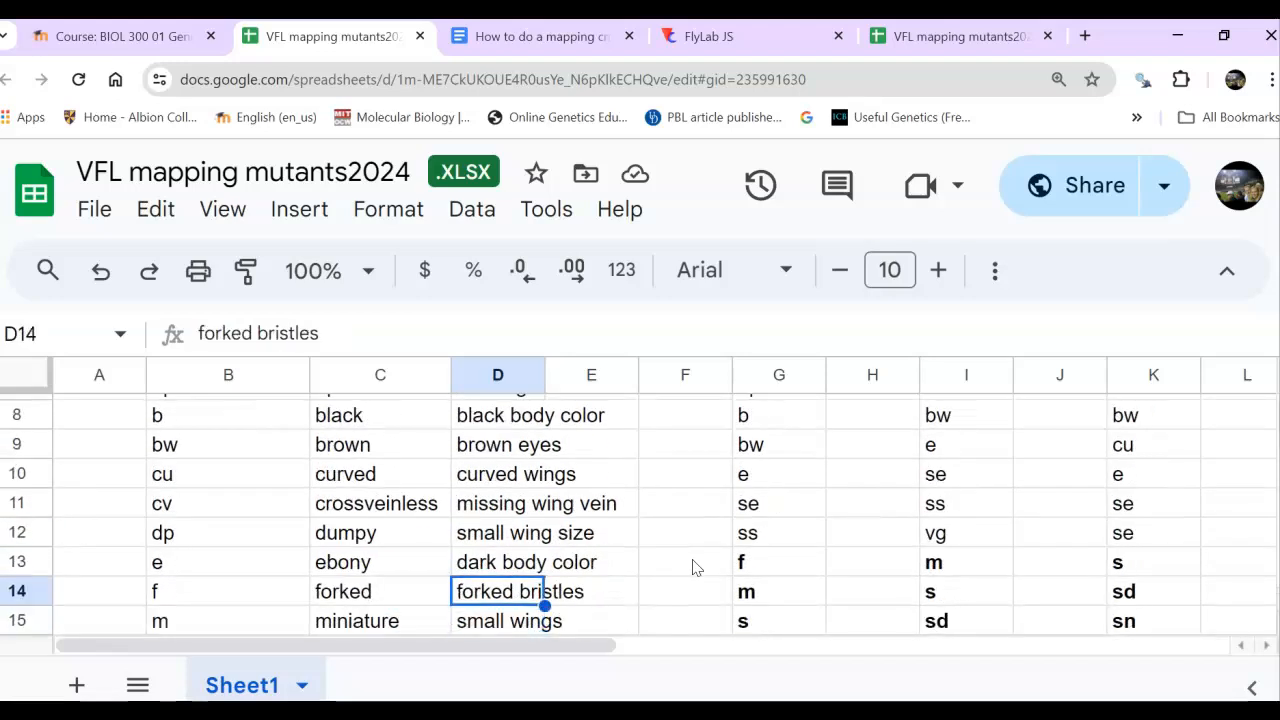
pyautogui.press('Up')
pyautogui.press('Up')
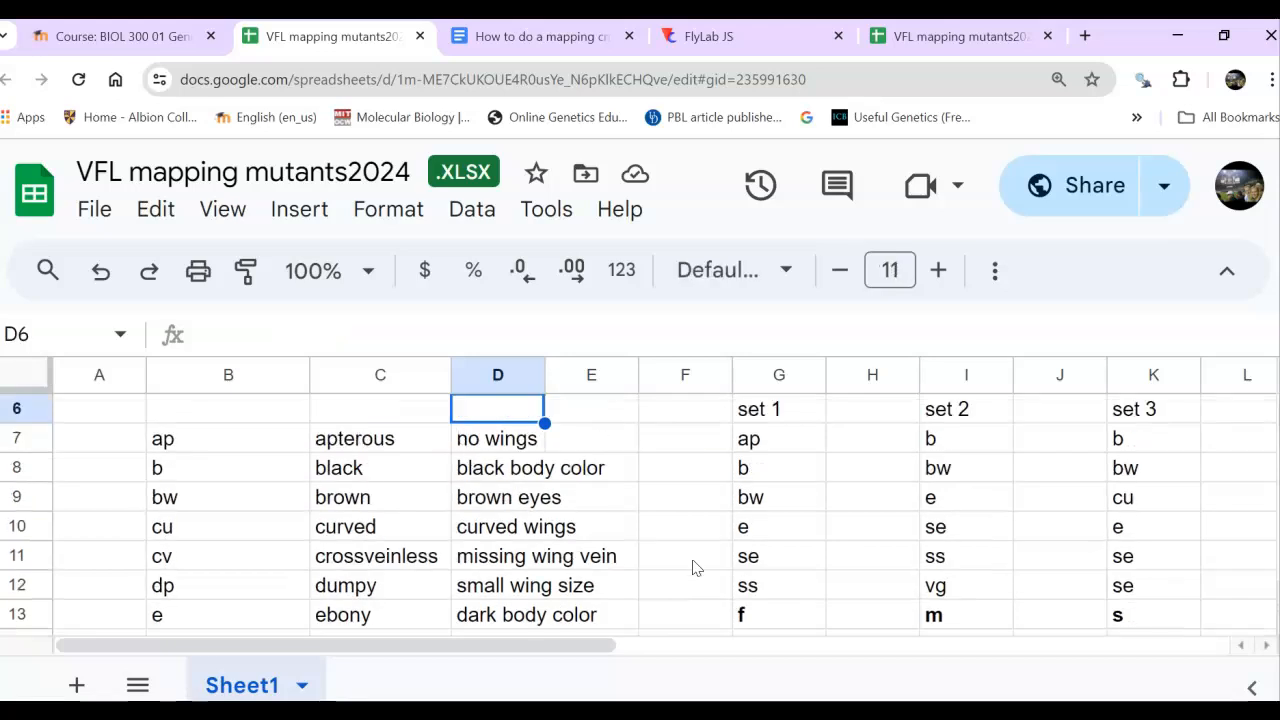
pyautogui.press('Down')
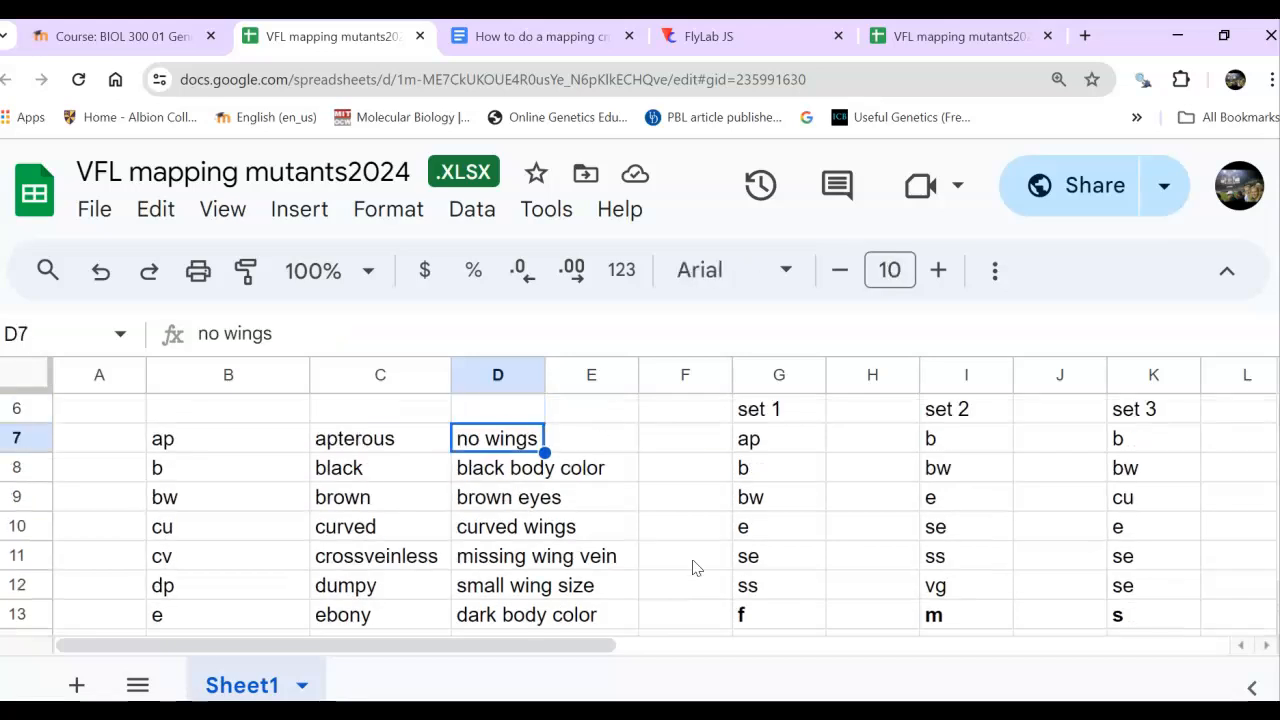
pyautogui.press('Down')
pyautogui.press('Down')
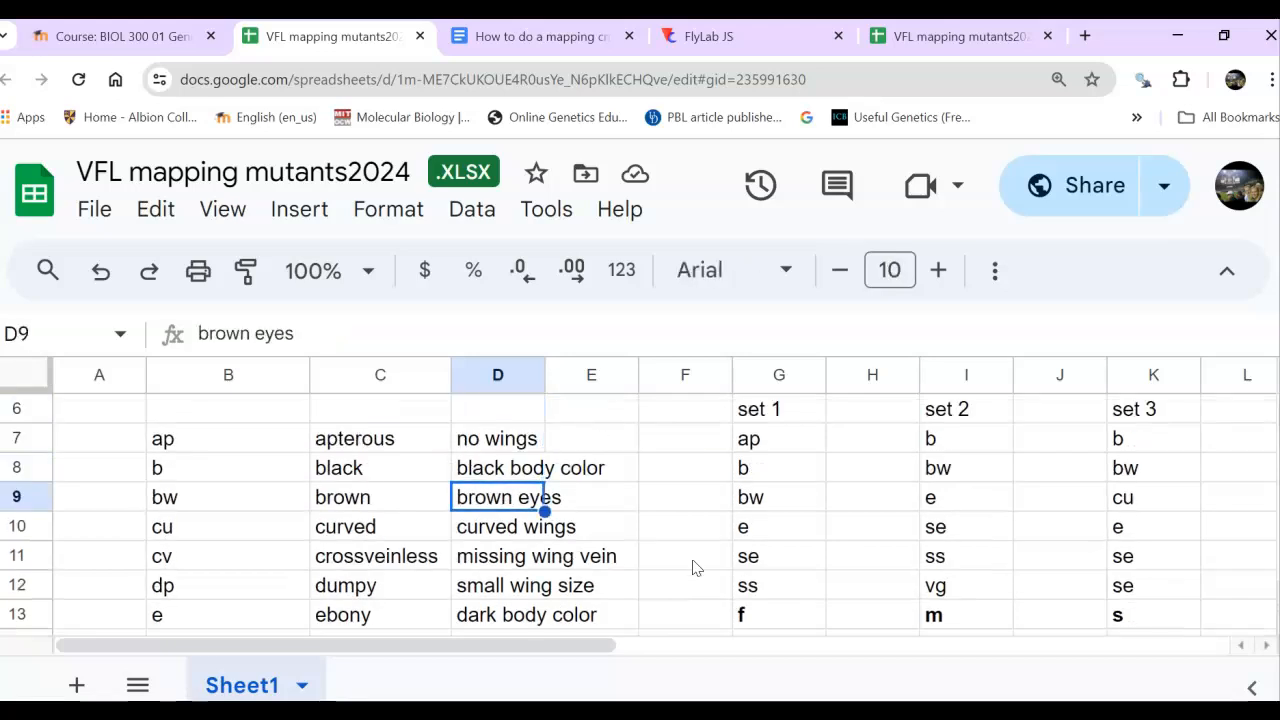
# - Examine the bold mutants f, m and s at the end of set 1
pyautogui.press('Right')
pyautogui.press('Right')
pyautogui.press('Right')
pyautogui.press('Up')
pyautogui.press('Up')
pyautogui.press('Down')
pyautogui.press('Down')
pyautogui.press('Down')
pyautogui.press('Down')
pyautogui.press('Down')
pyautogui.press('Down')
pyautogui.press('Down')
pyautogui.press('Down')
pyautogui.press('Down')
pyautogui.press('Up')
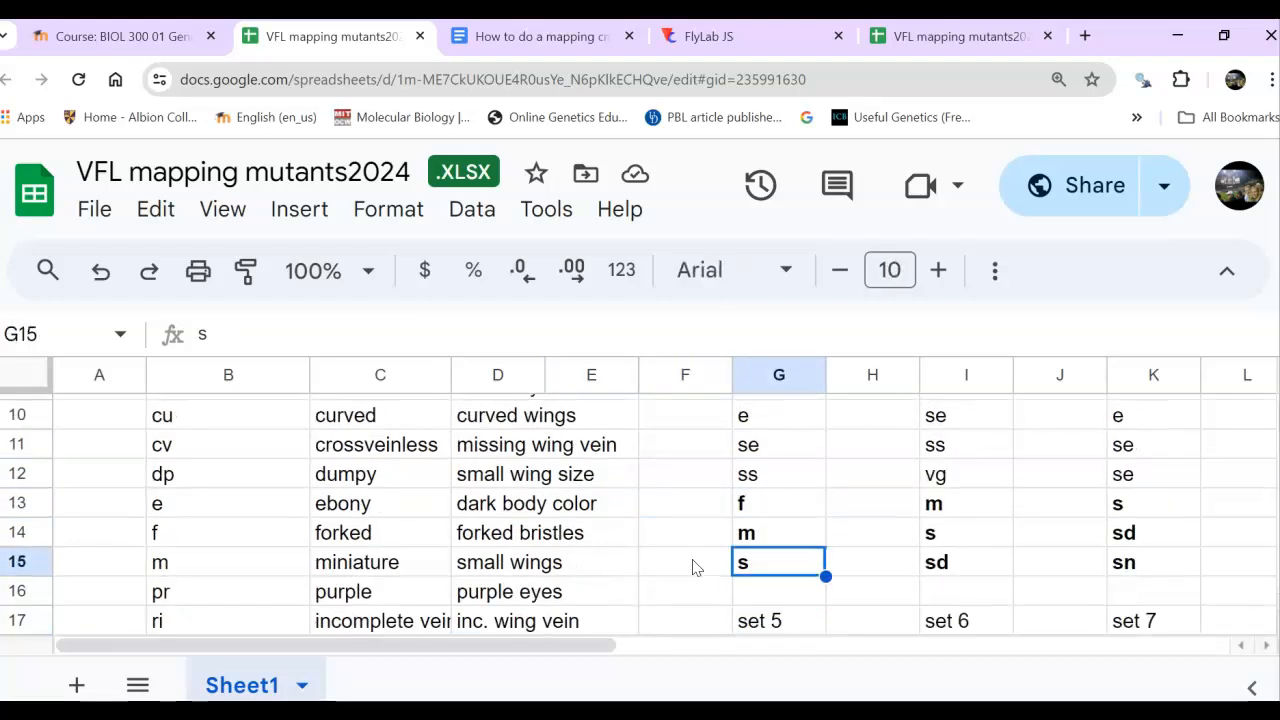
pyautogui.press('Up')
pyautogui.press('Up')
pyautogui.press('Down')
pyautogui.press('Down')
pyautogui.press('Up')
pyautogui.press('Up')
pyautogui.press('Down')
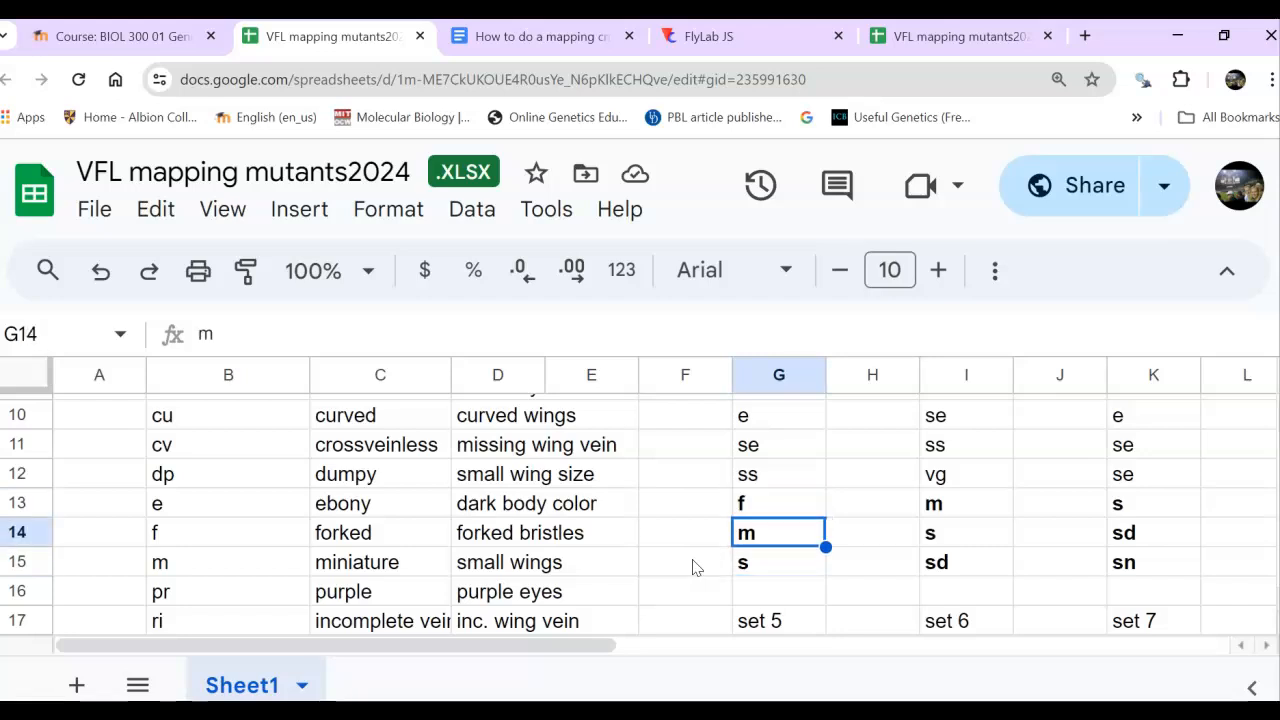
pyautogui.press('Down')
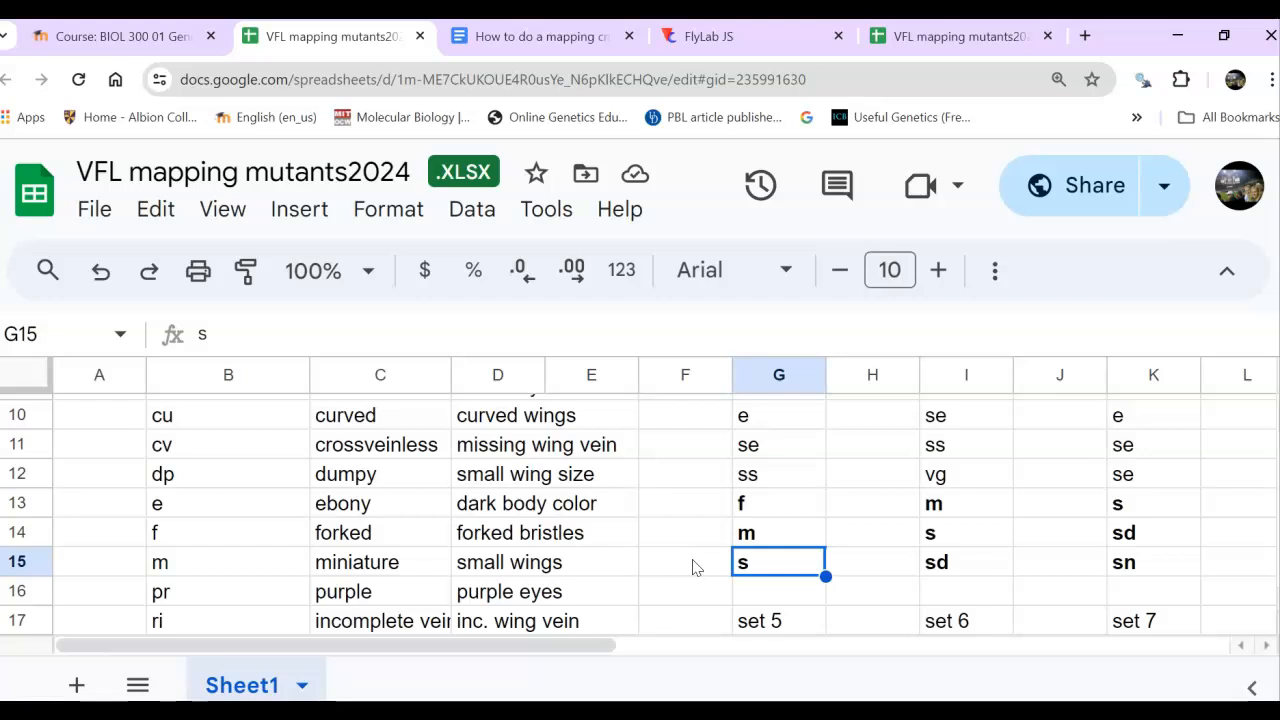
pyautogui.press('Up')
pyautogui.press('Up')
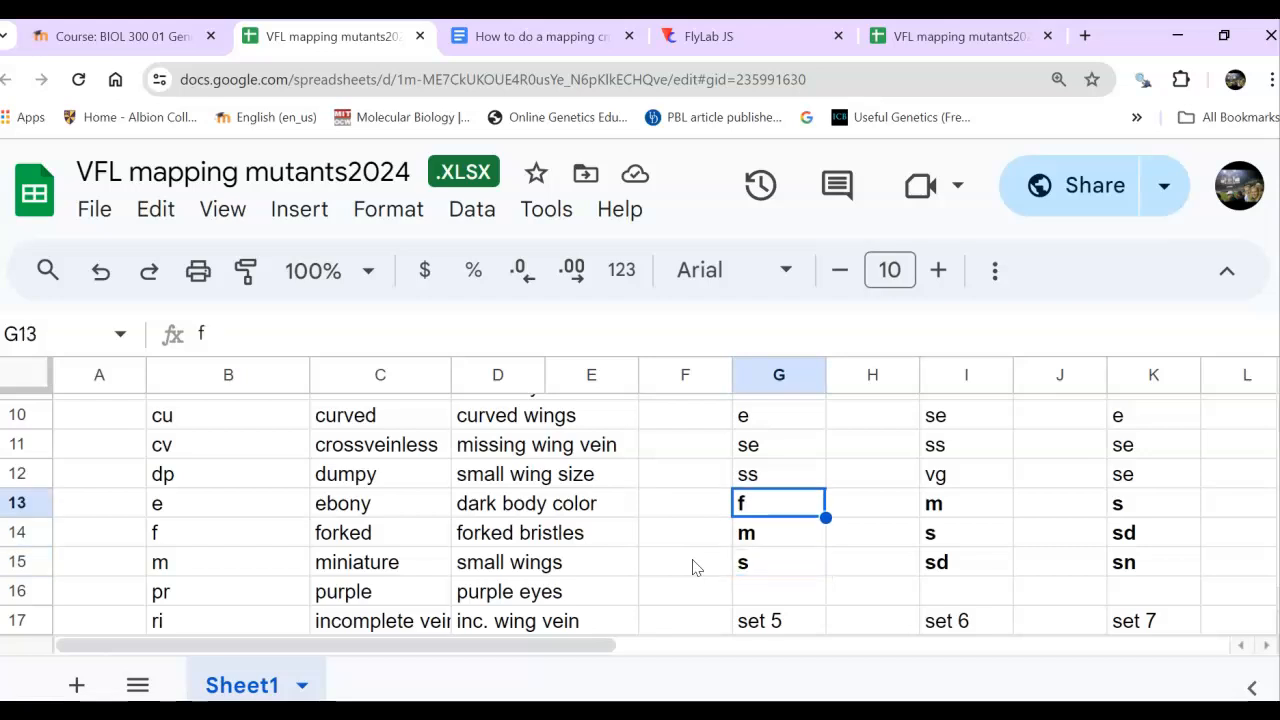
pyautogui.press('Down')
pyautogui.press('Down')
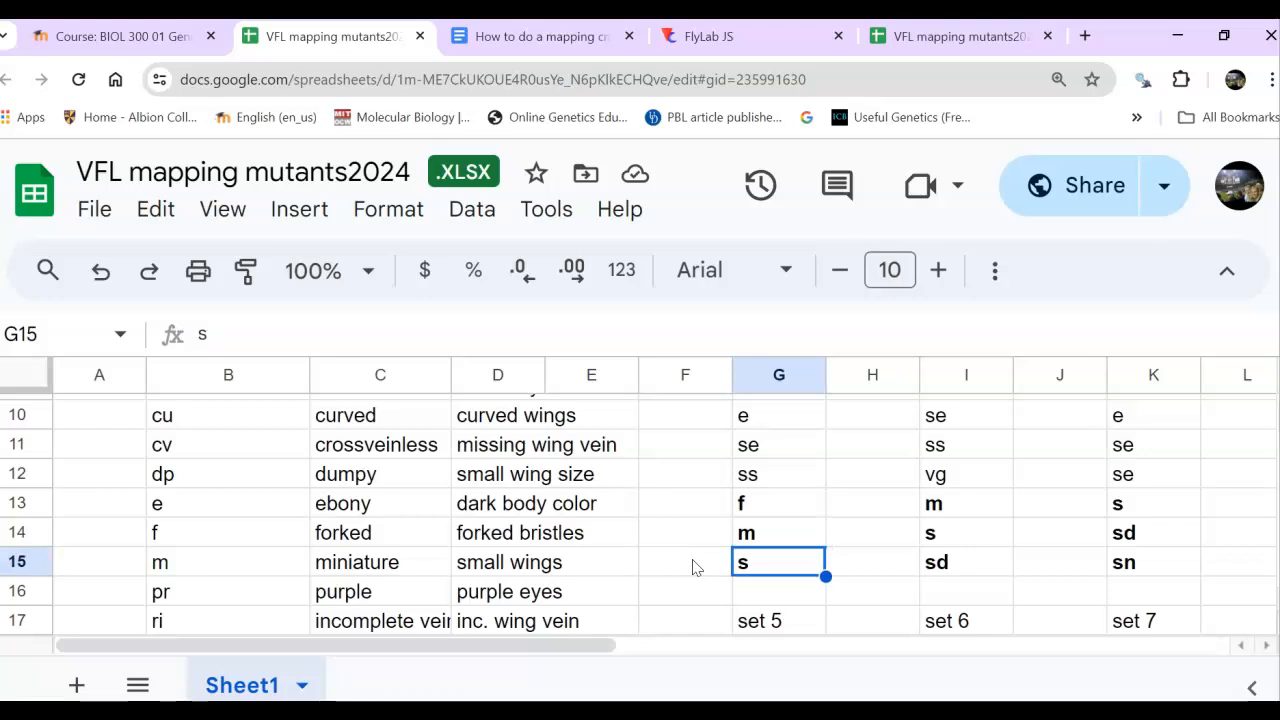
# - Review the non-bold mutants of set 1, from ap down to ss
pyautogui.press('Up')
pyautogui.press('Up')
pyautogui.press('Up')
pyautogui.press('Up')
pyautogui.press('Up')
pyautogui.press('Up')
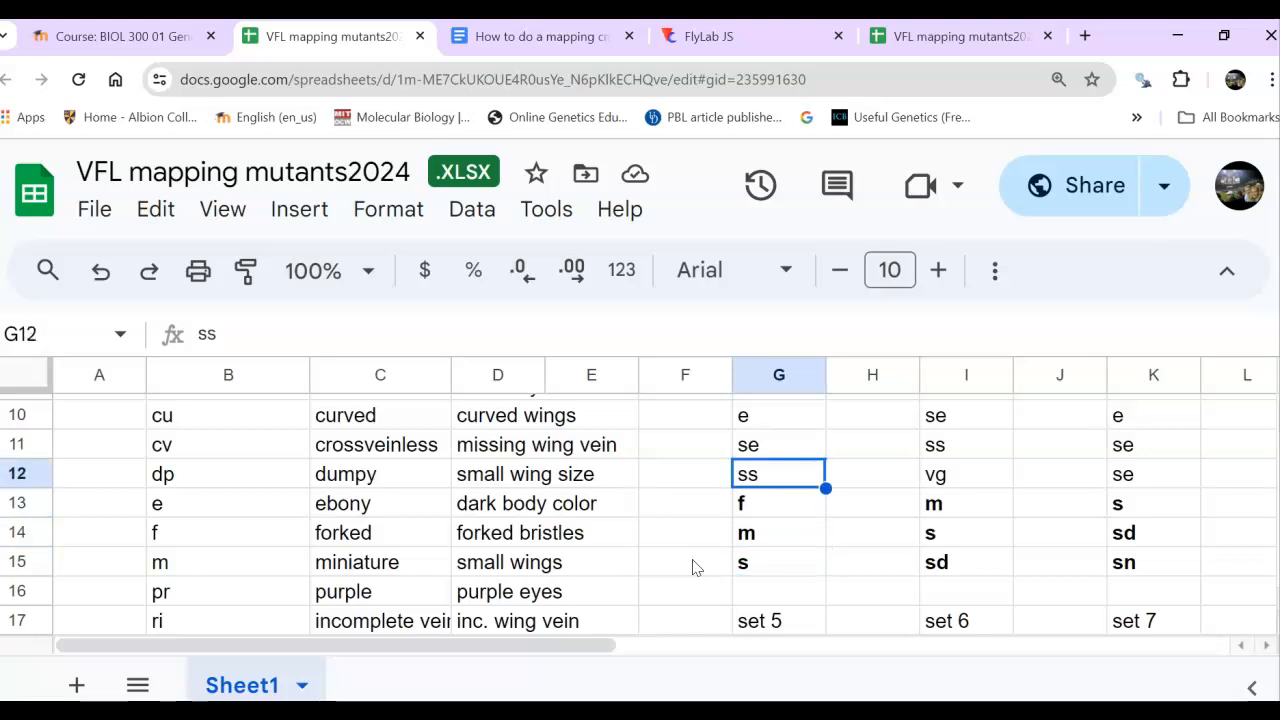
pyautogui.press('Up')
pyautogui.press('Up')
pyautogui.press('Up')
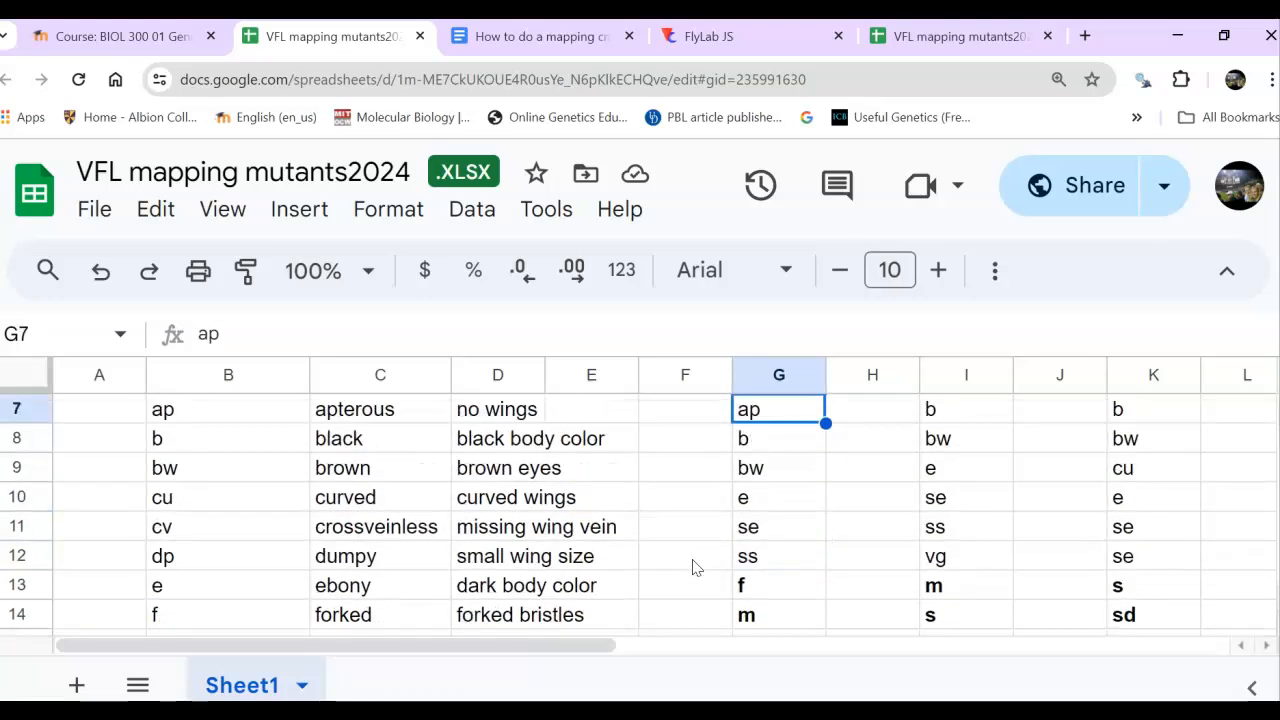
pyautogui.press('Down')
pyautogui.press('Down')
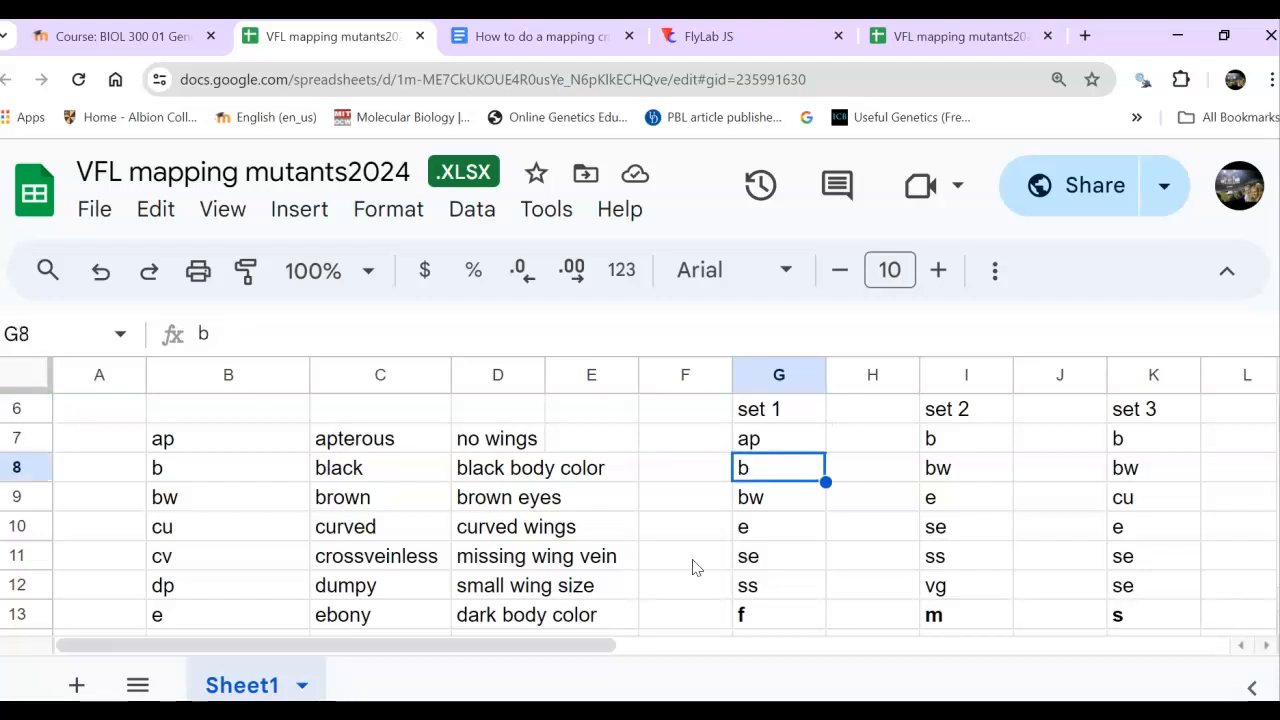
pyautogui.press('Down')
pyautogui.press('Down')
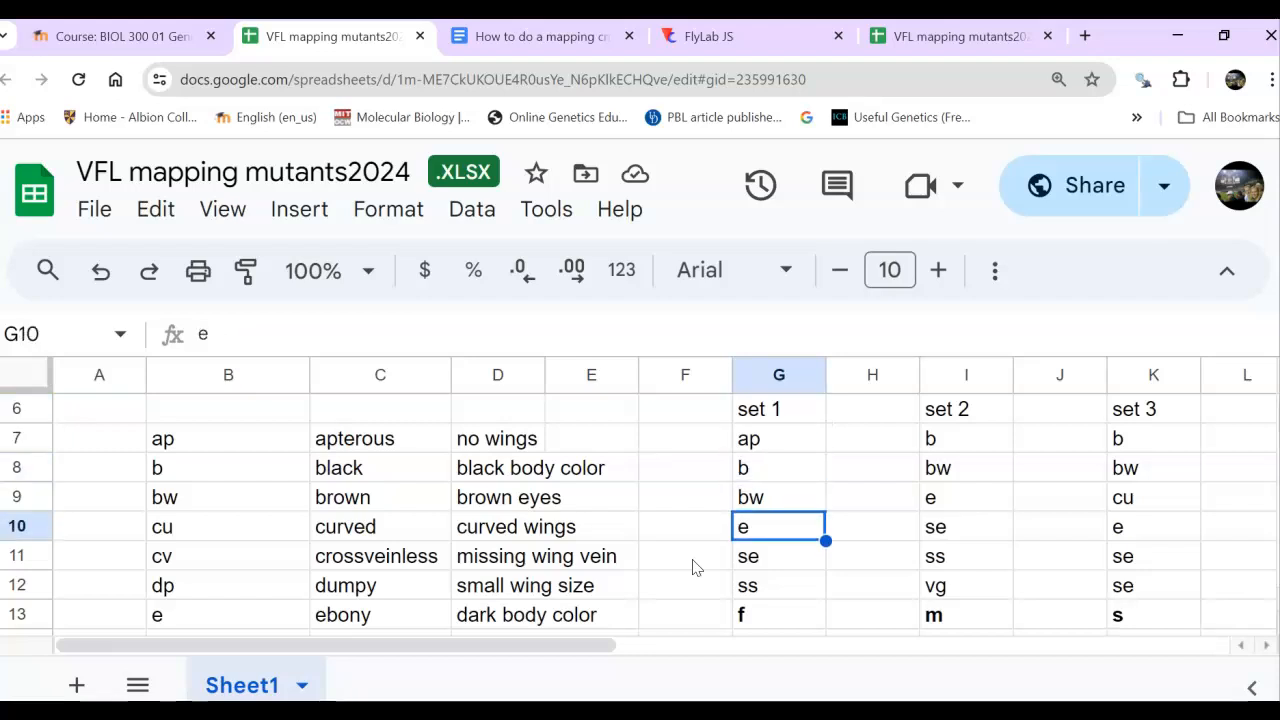
pyautogui.press('Down')
pyautogui.press('Down')
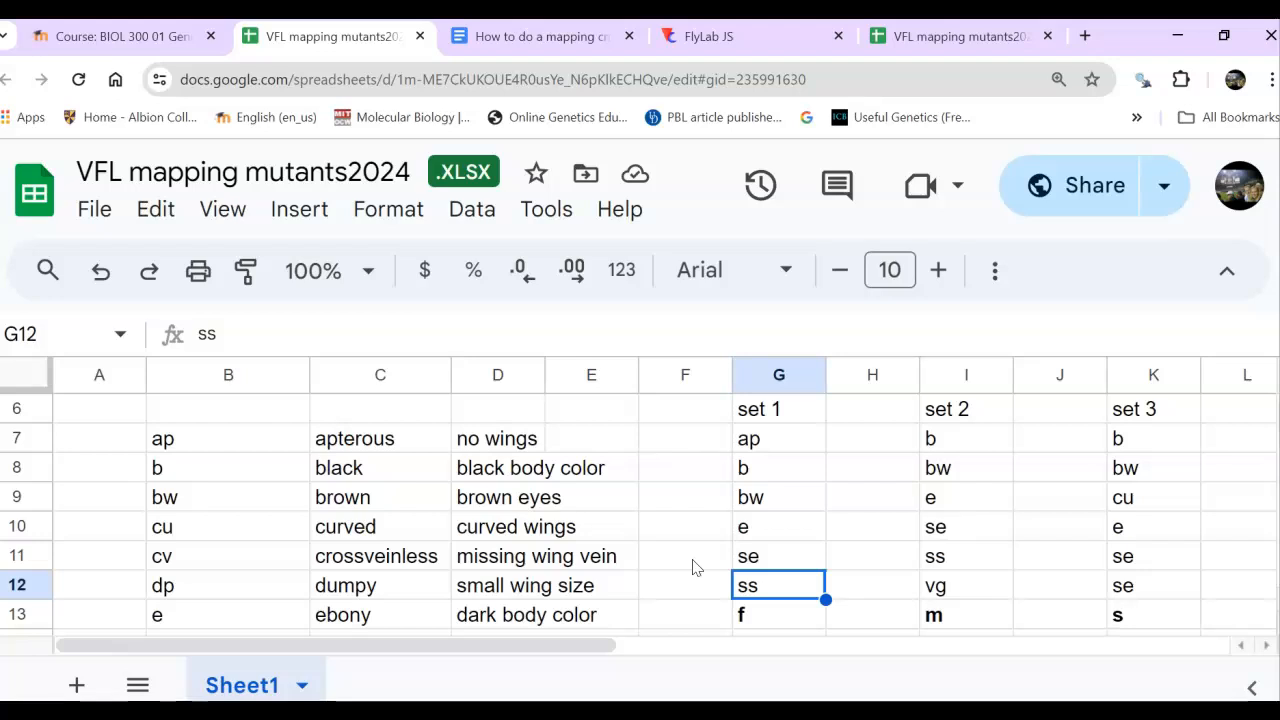
# - Compare the first four mutants of set 1, ap, b, bw and e, with one another
pyautogui.press('Up')
pyautogui.press('Up')
pyautogui.press('Up')
pyautogui.press('Up')
pyautogui.press('Up')
pyautogui.press('Down')
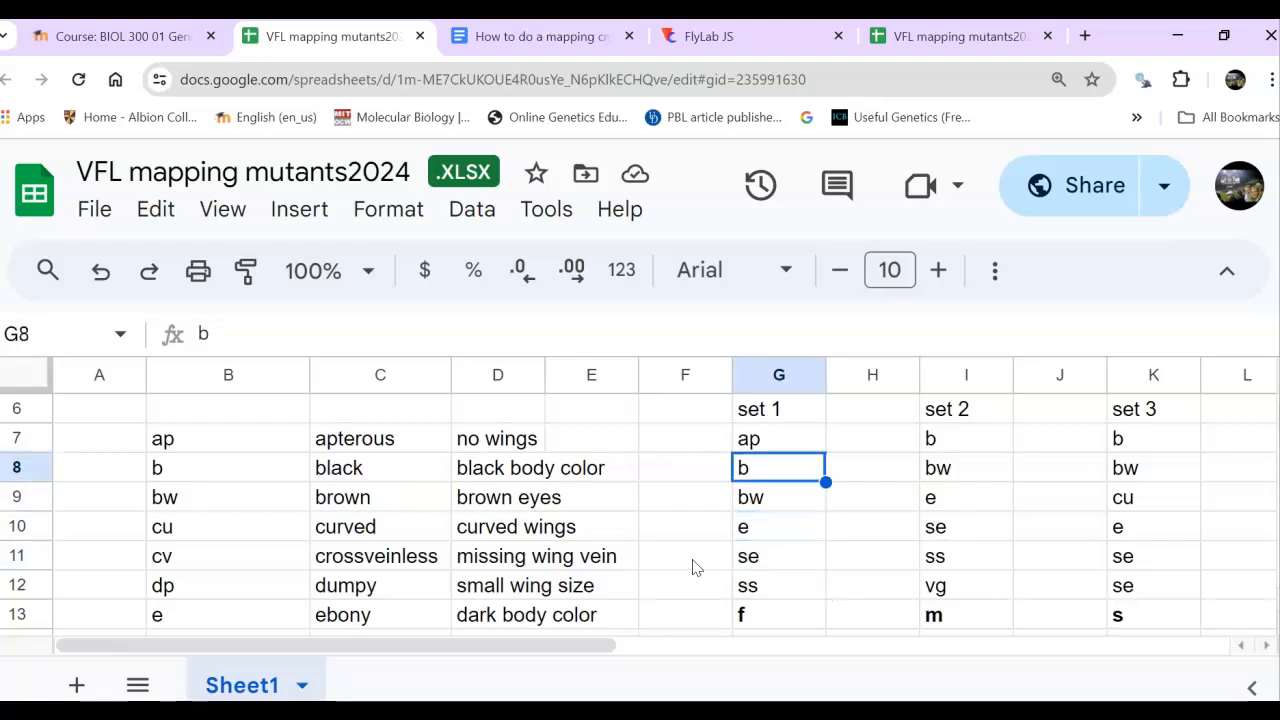
pyautogui.press('Down')
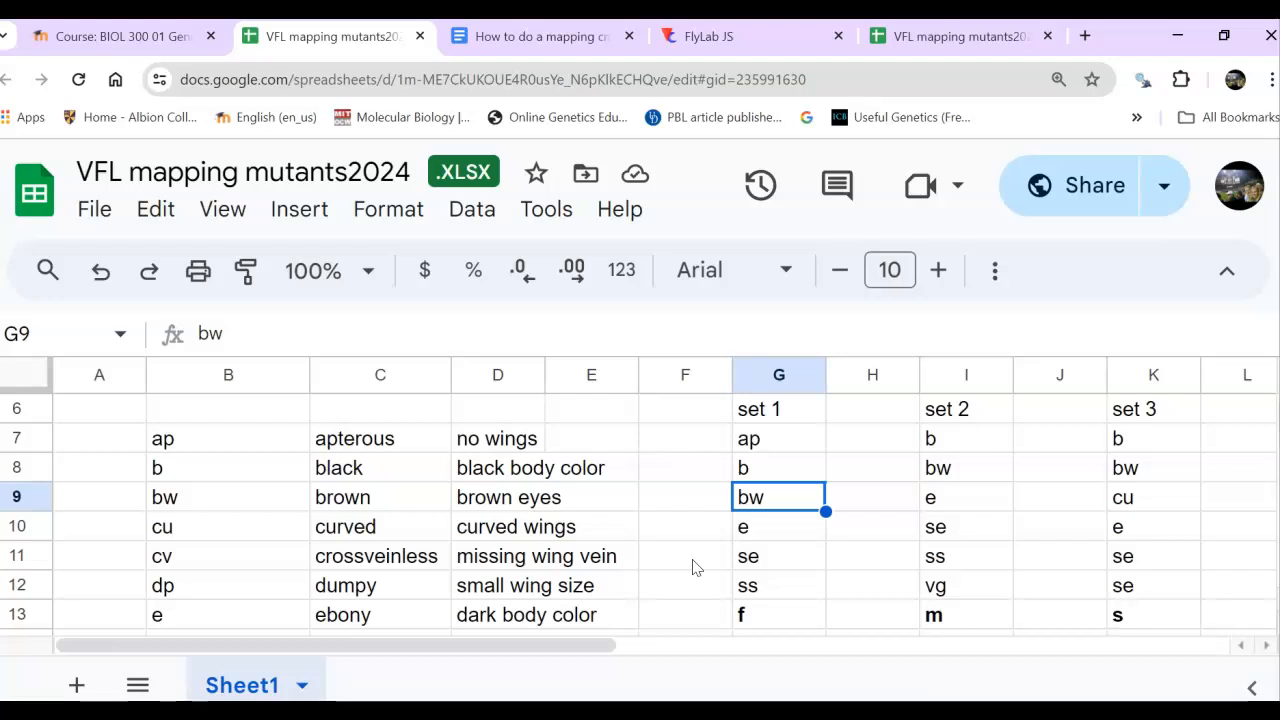
pyautogui.press('Up')
pyautogui.press('Up')
pyautogui.press('Down')
pyautogui.press('Down')
pyautogui.press('Down')
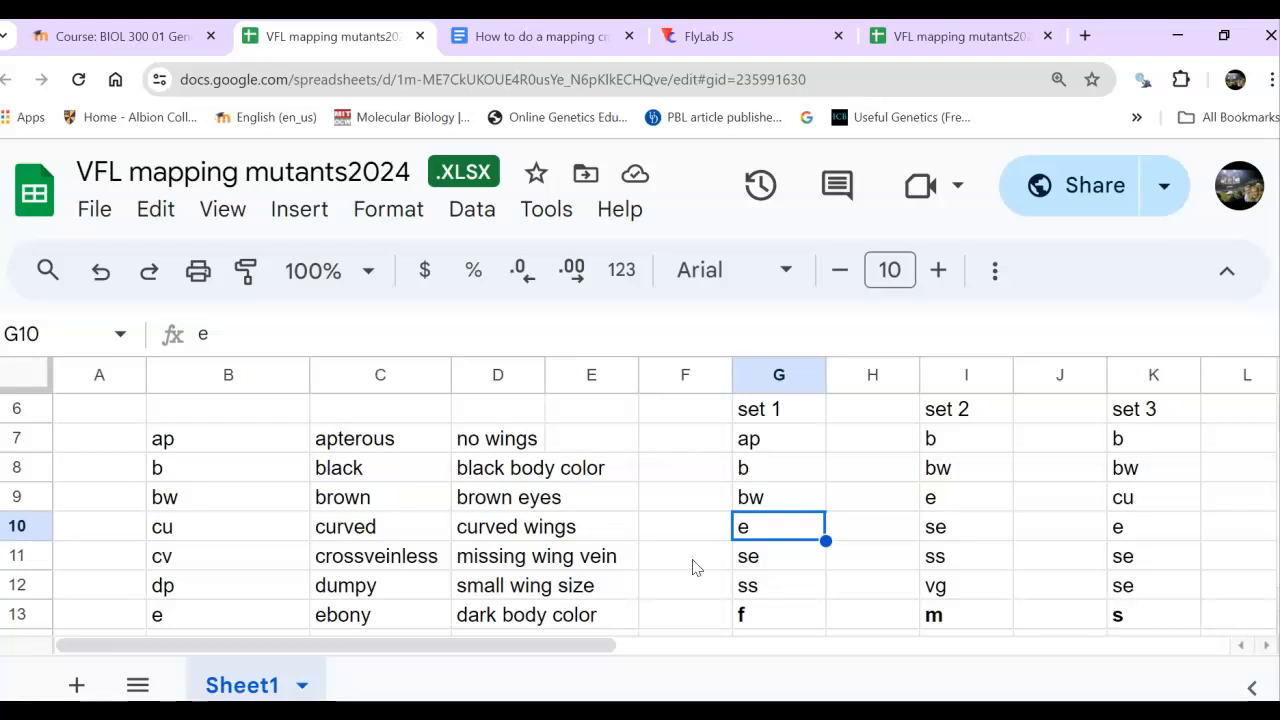
pyautogui.press('Up')
pyautogui.press('Up')
pyautogui.press('Up')
pyautogui.press('Down')
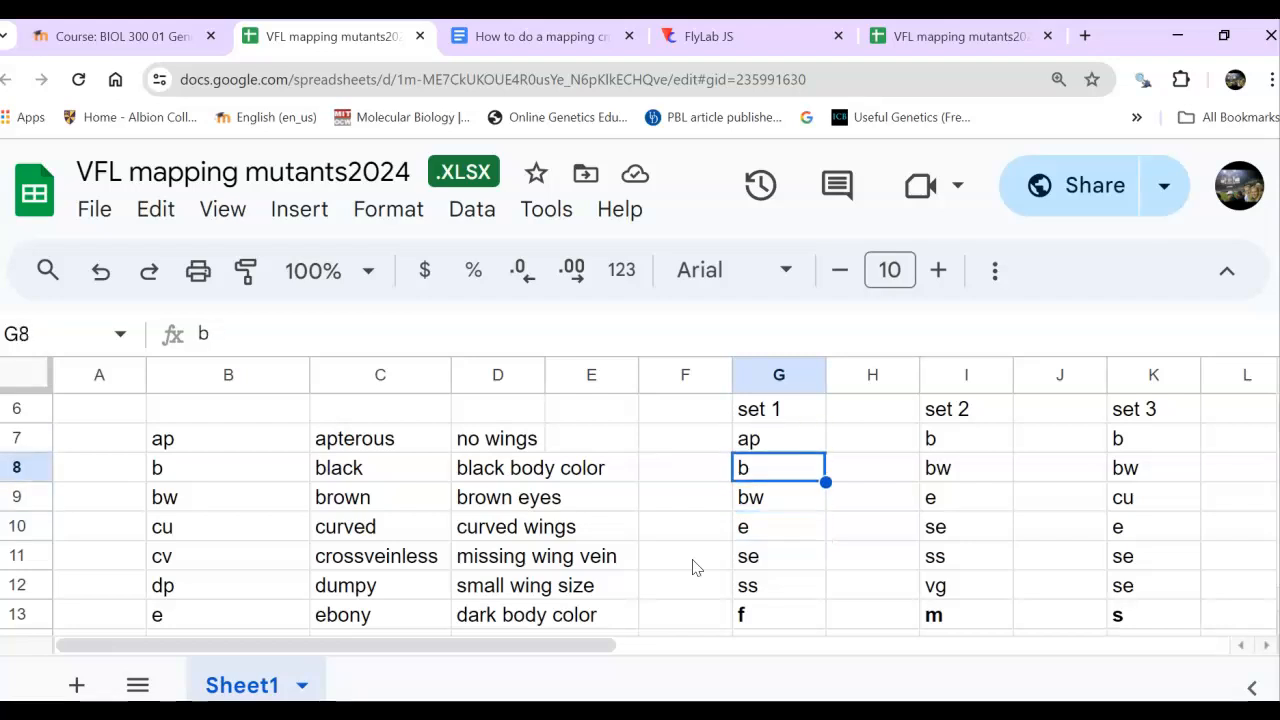
pyautogui.press('Down')
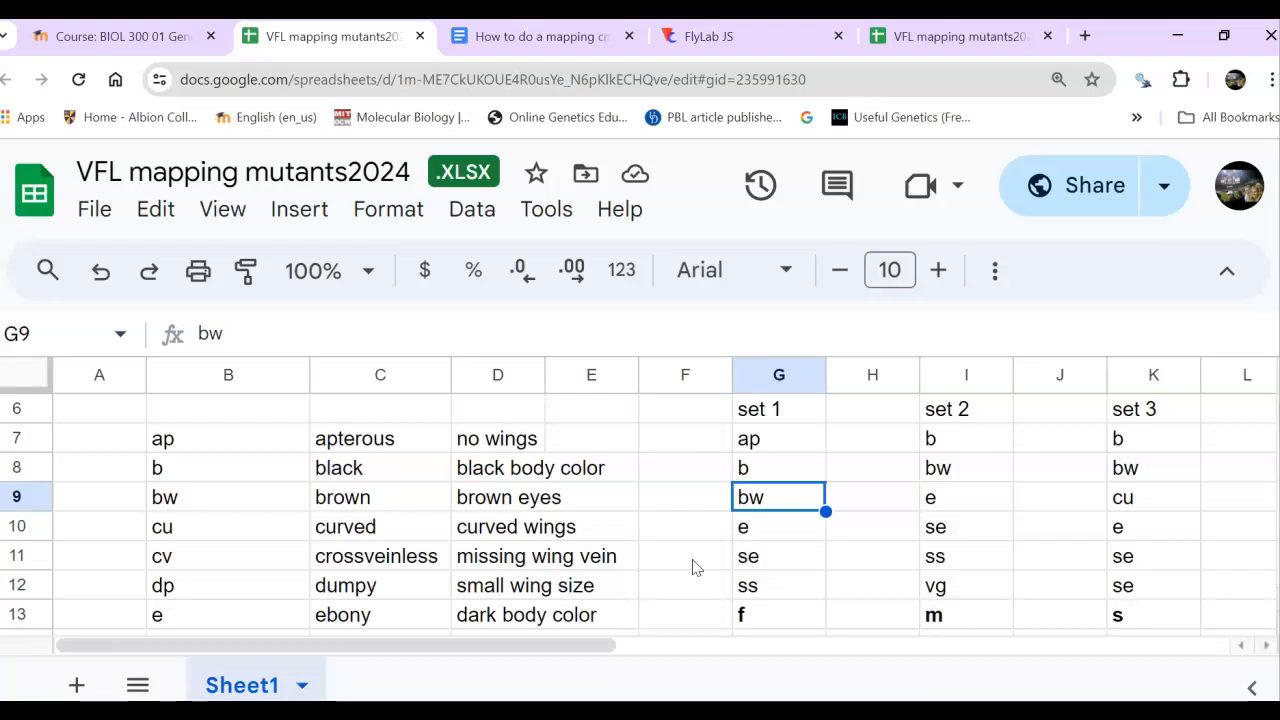
pyautogui.press('Up')
pyautogui.press('Up')
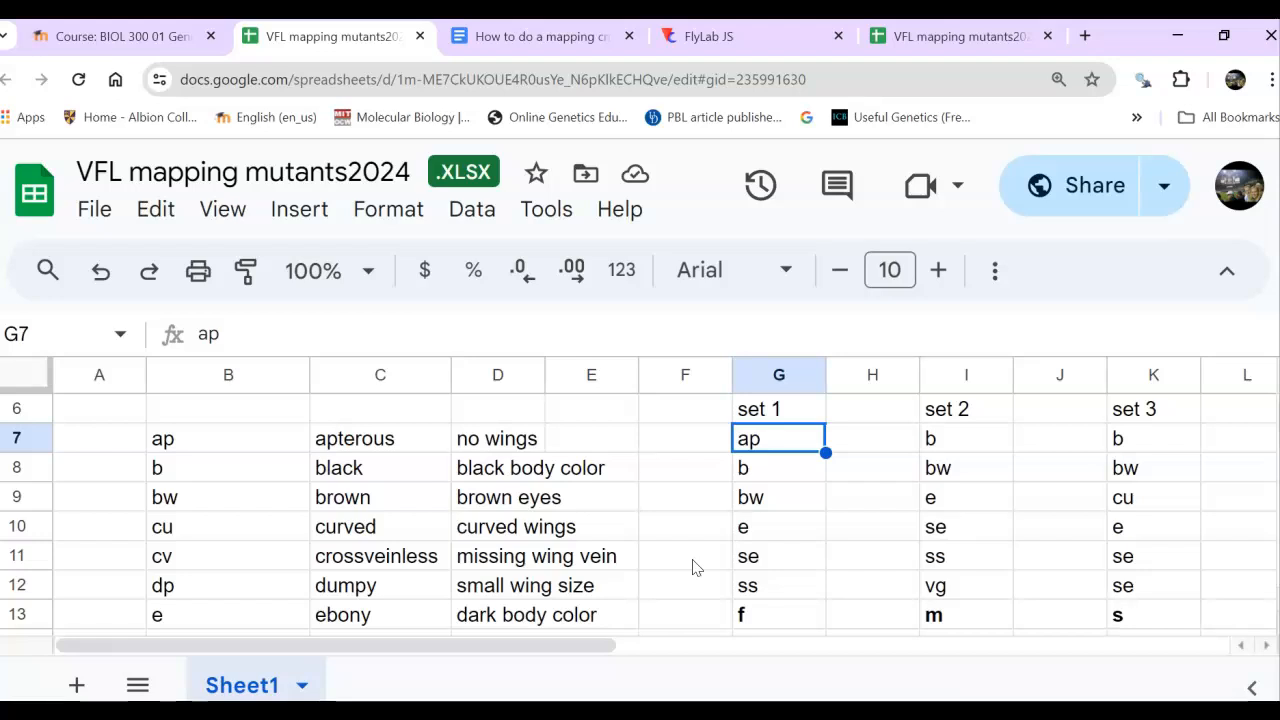
# - Return to the course page and open the "How to do mapping crosses using virtual flylab" document
pyautogui.click(112, 38)
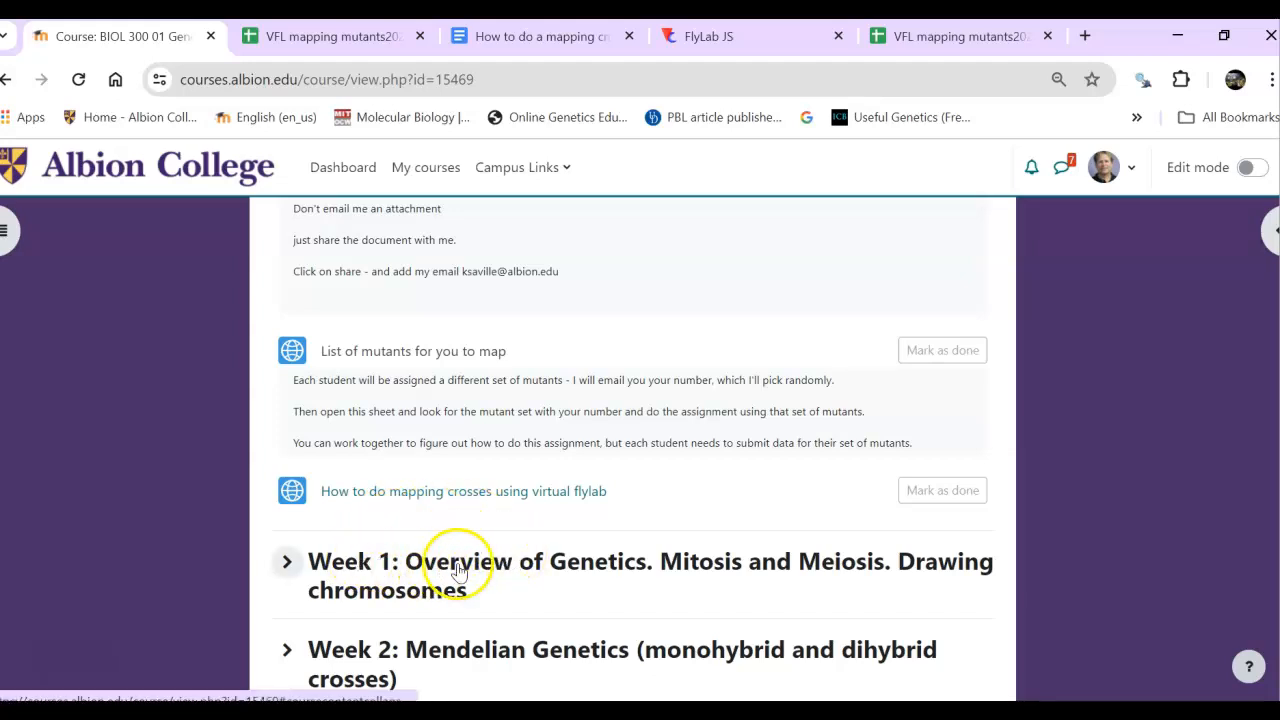
pyautogui.click(355, 493)
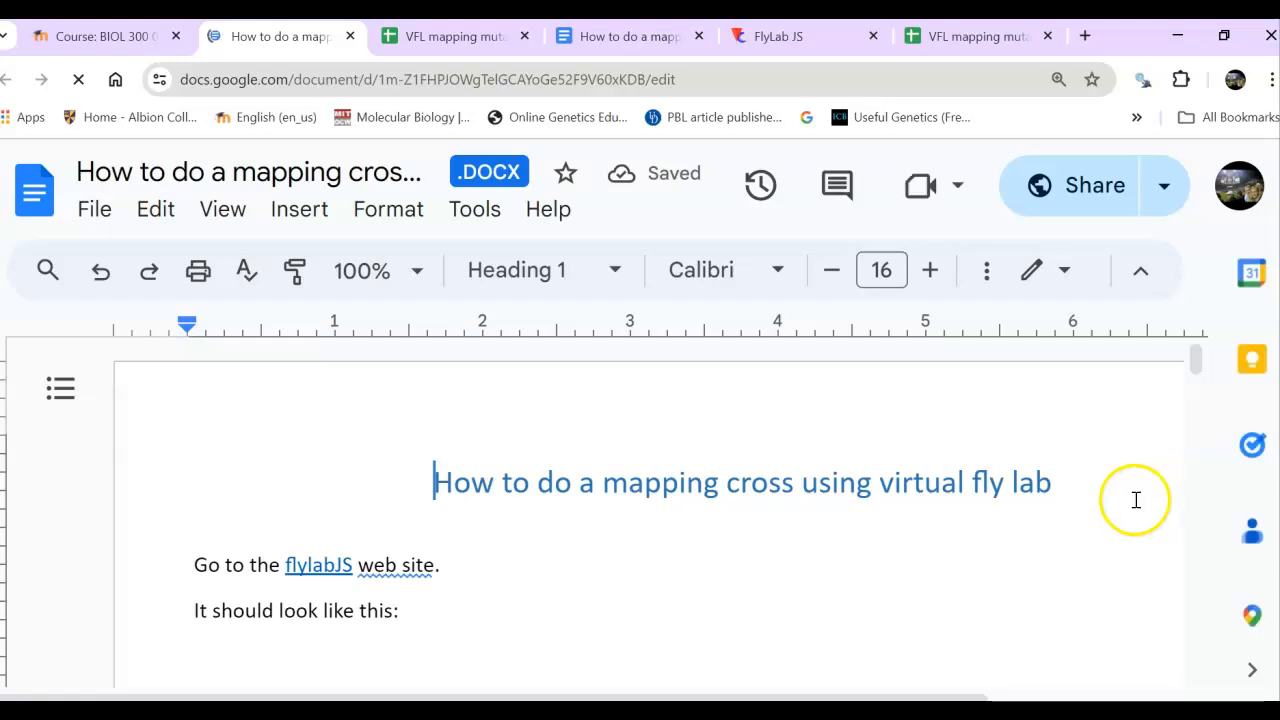
# - Read through the mapping cross instructions, from the walkthrough introduction and mutant pair 1 to selecting a wild-type female for mating
pyautogui.click(1135, 500)
pyautogui.press('Down')
pyautogui.press('Down')
pyautogui.press('Down')
pyautogui.press('Down')
pyautogui.press('Down')
pyautogui.press('Down')
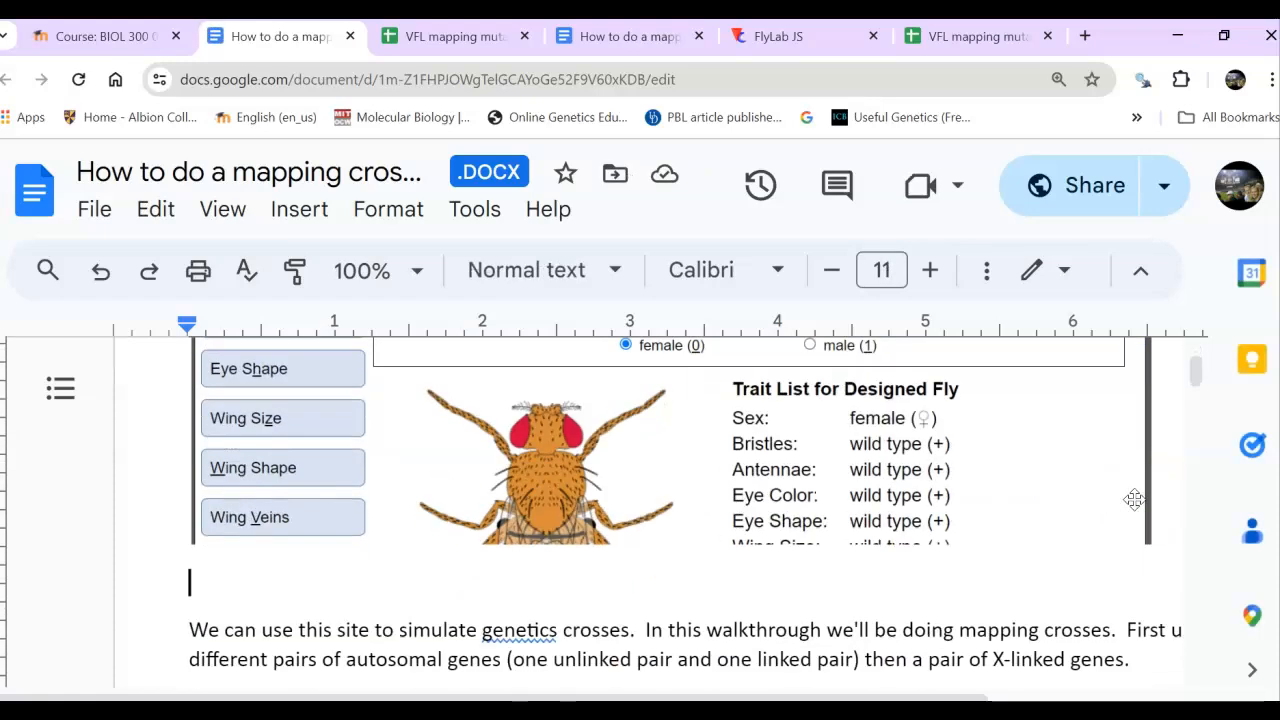
pyautogui.press('Down')
pyautogui.press('Down')
pyautogui.press('Down')
pyautogui.press('Down')
pyautogui.press('Down')
pyautogui.press('Down')
pyautogui.press('Down')
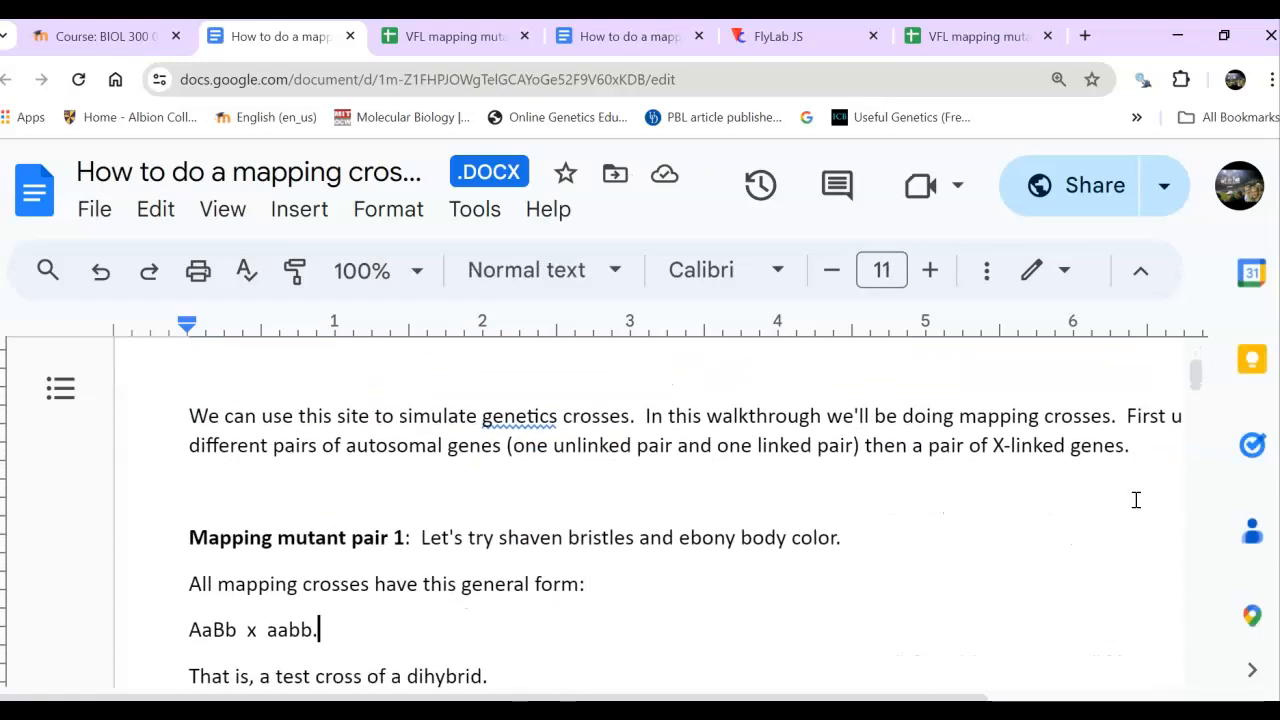
pyautogui.press('Down')
pyautogui.press('Down')
pyautogui.press('Down')
pyautogui.press('Down')
pyautogui.press('Down')
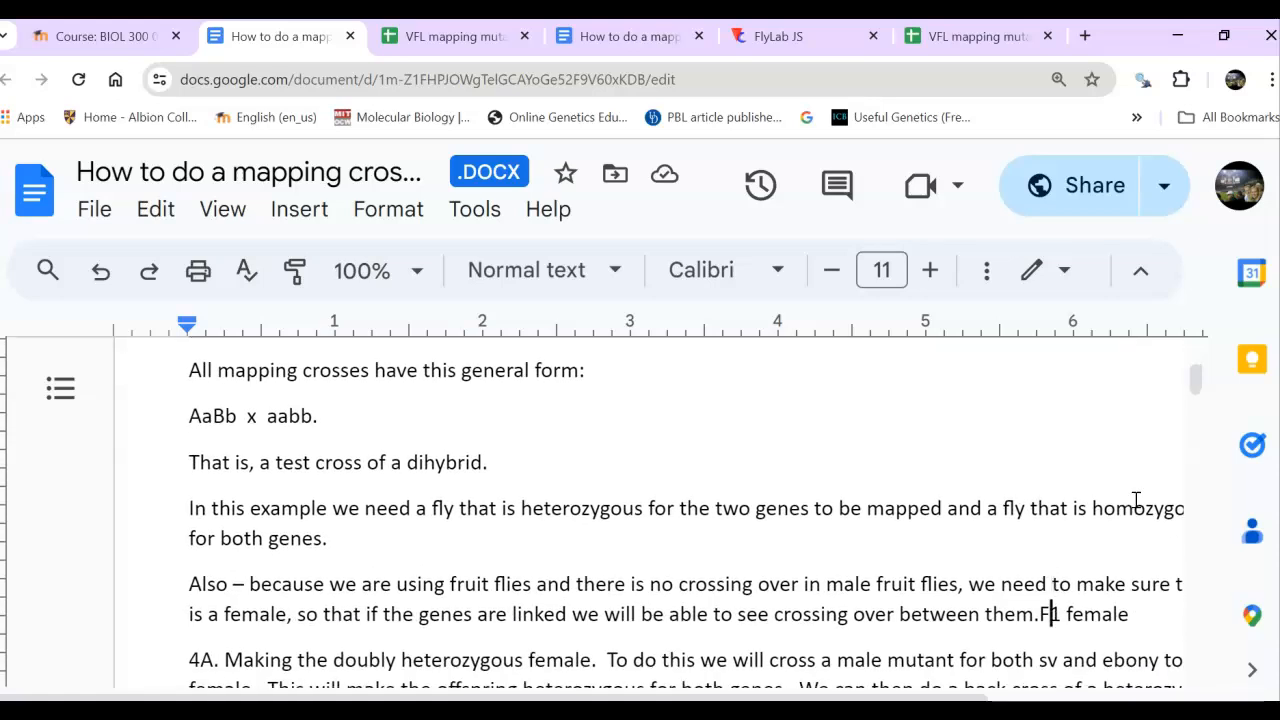
pyautogui.press('Down')
pyautogui.press('Down')
pyautogui.press('Down')
pyautogui.press('Down')
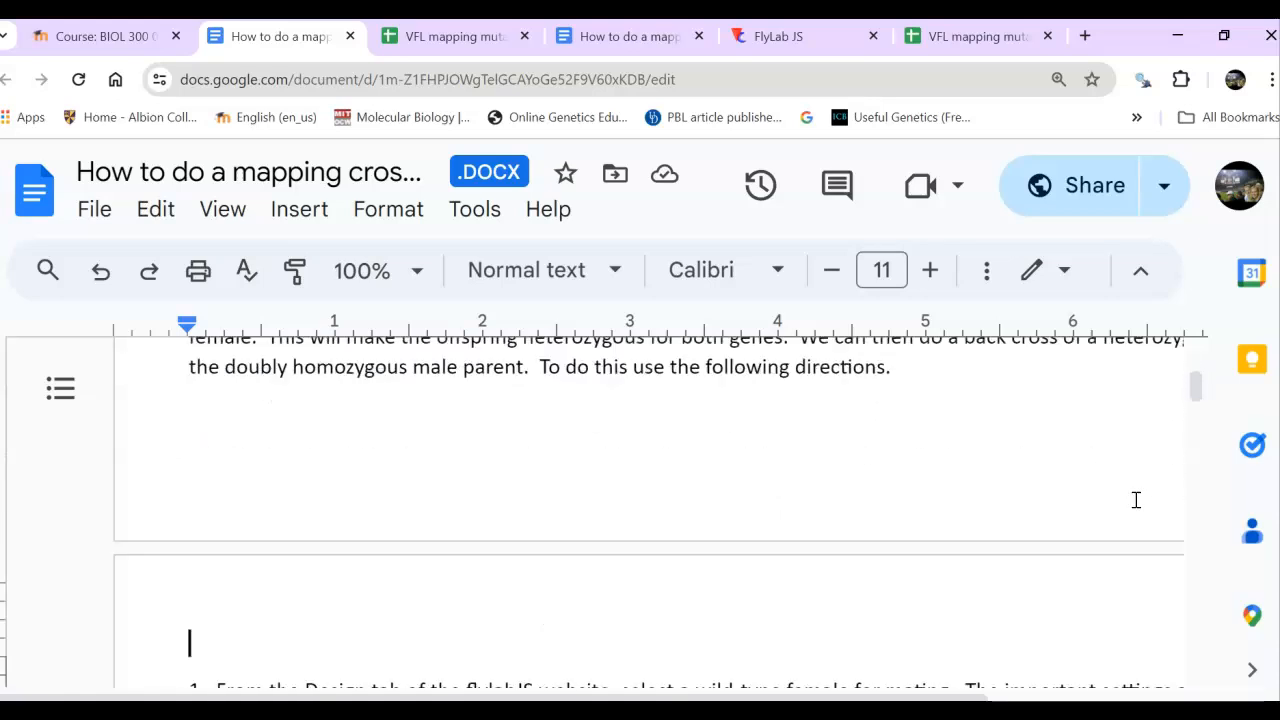
pyautogui.press('Down')
pyautogui.press('Down')
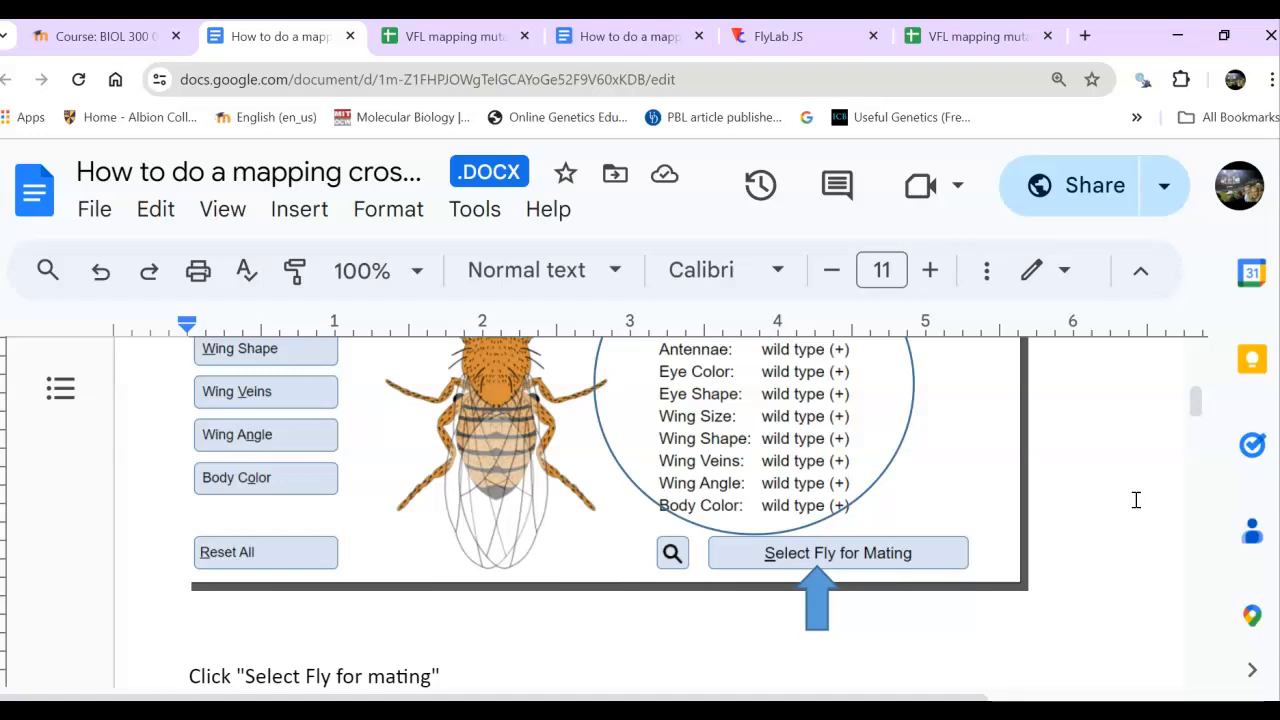
pyautogui.click(1118, 443)
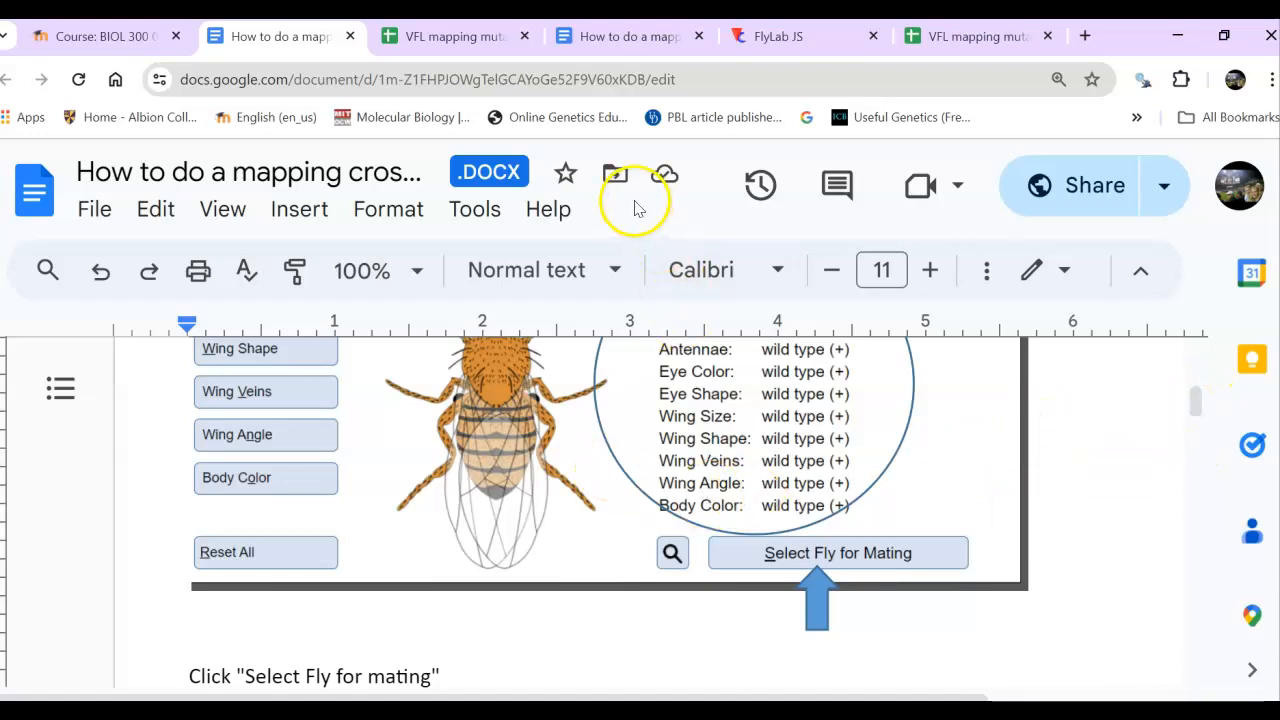
# - Switch to FlyLab JS, close that page without keeping its changes, and reopen the site by looking up flylabjs
pyautogui.click(770, 42)
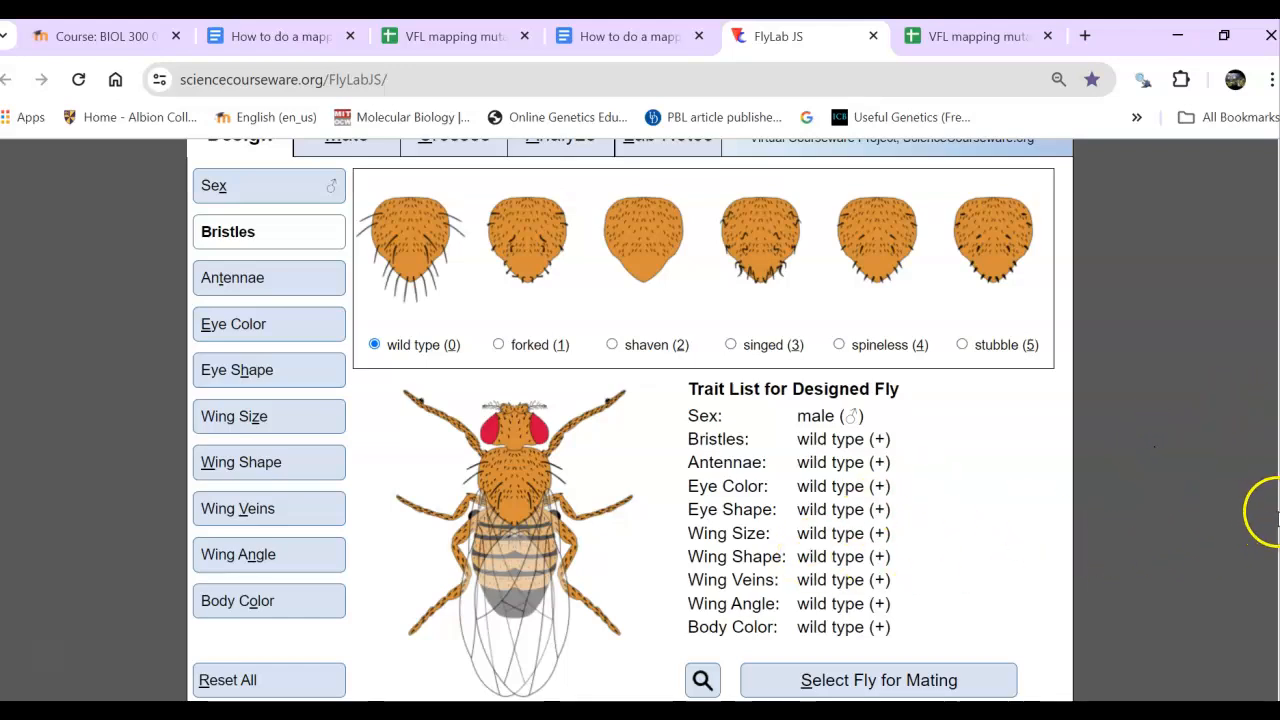
pyautogui.scroll(1, 1265, 395)
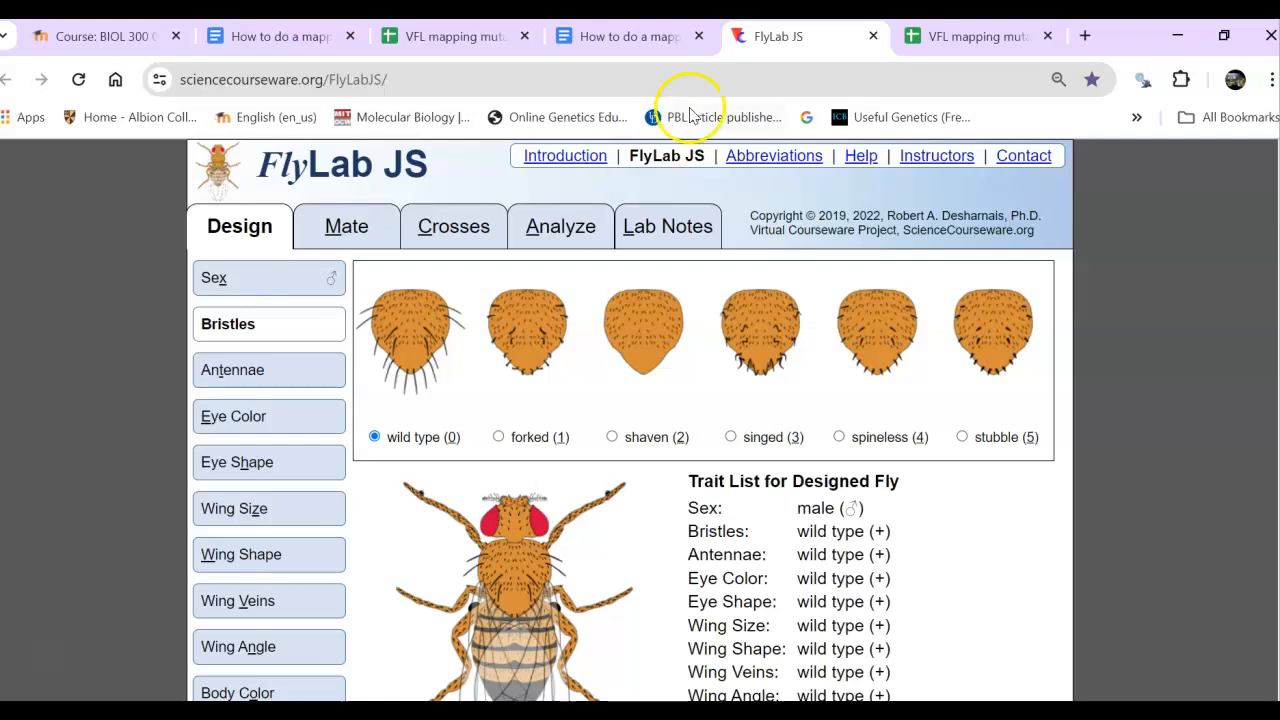
pyautogui.click(875, 36)
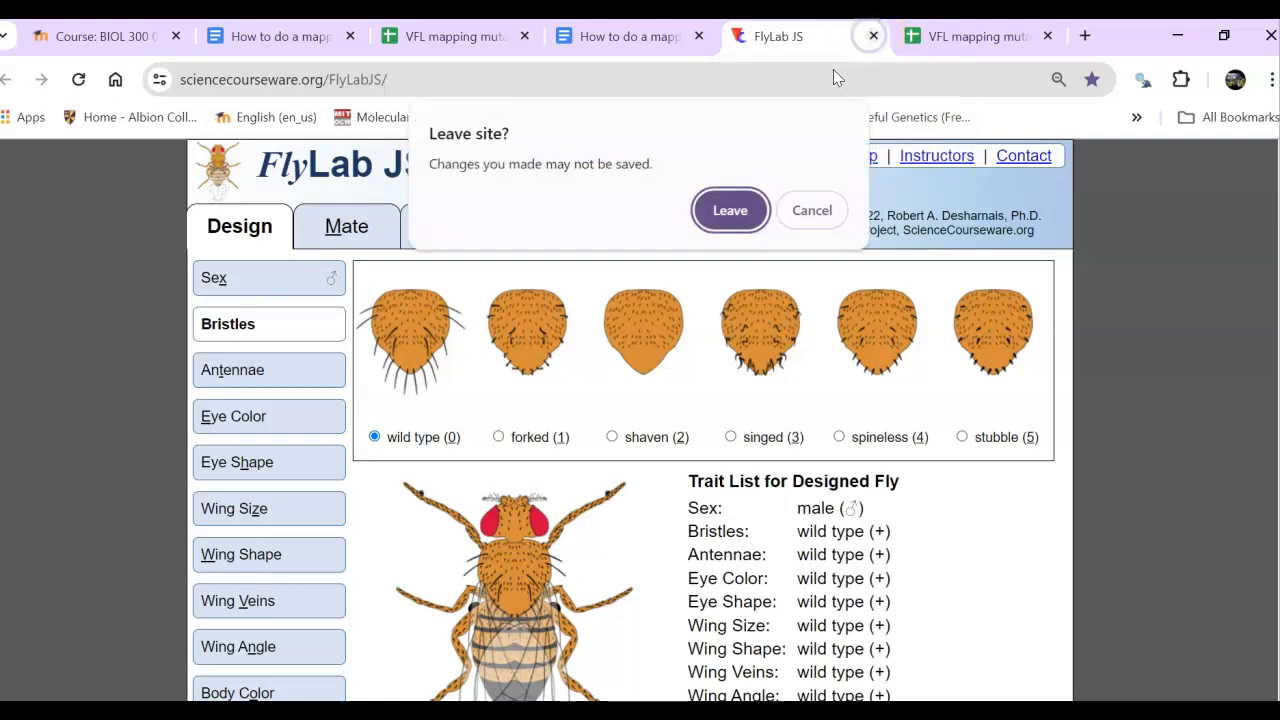
pyautogui.click(732, 218)
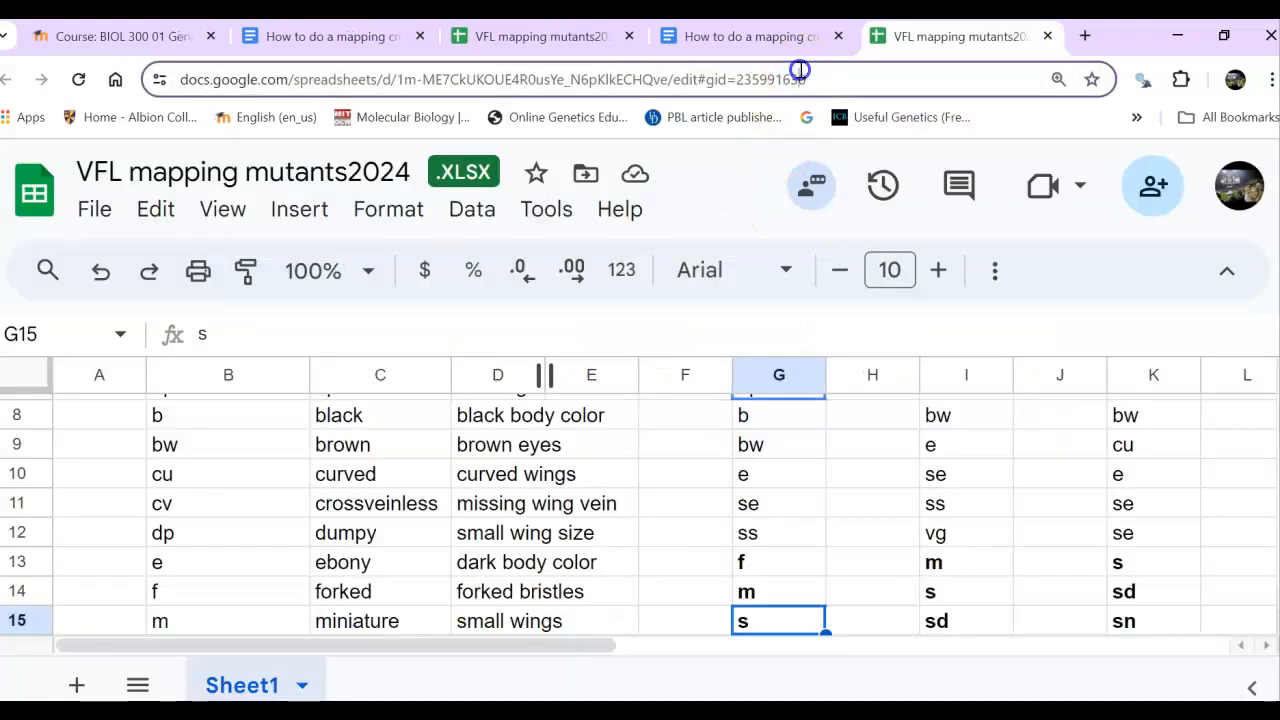
pyautogui.click(800, 78)
pyautogui.write('fly')
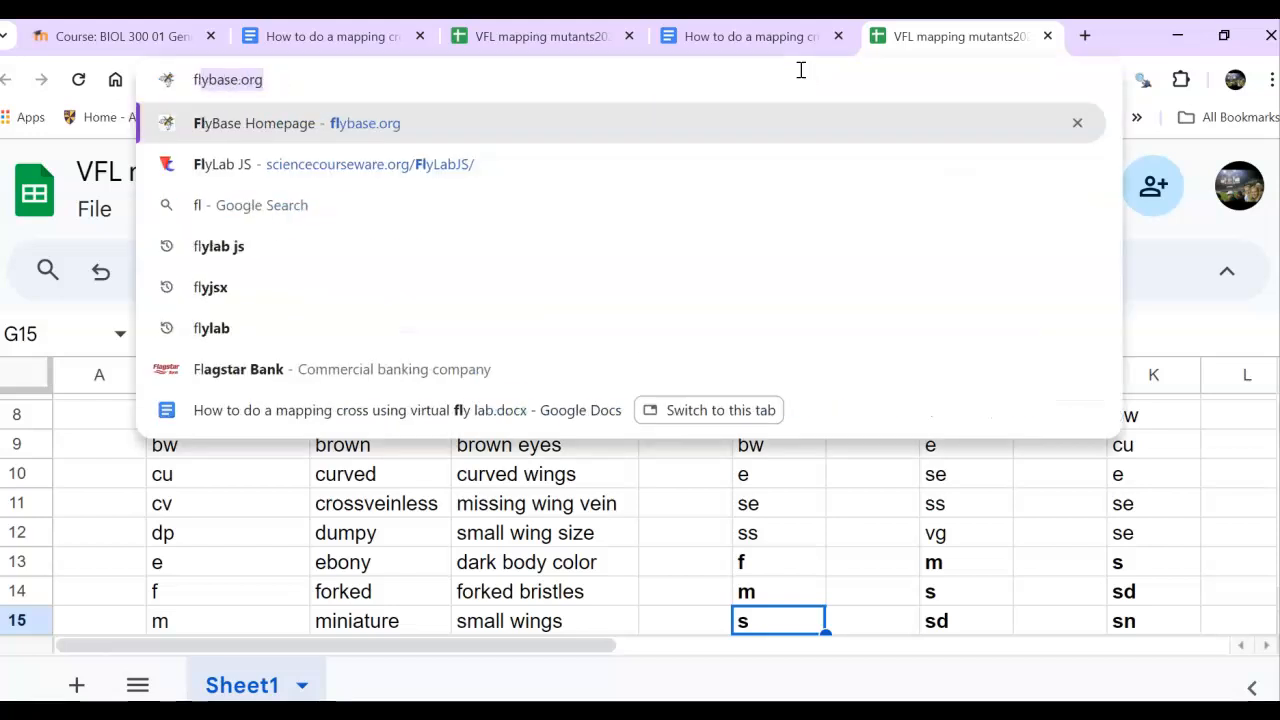
pyautogui.write('labjs')
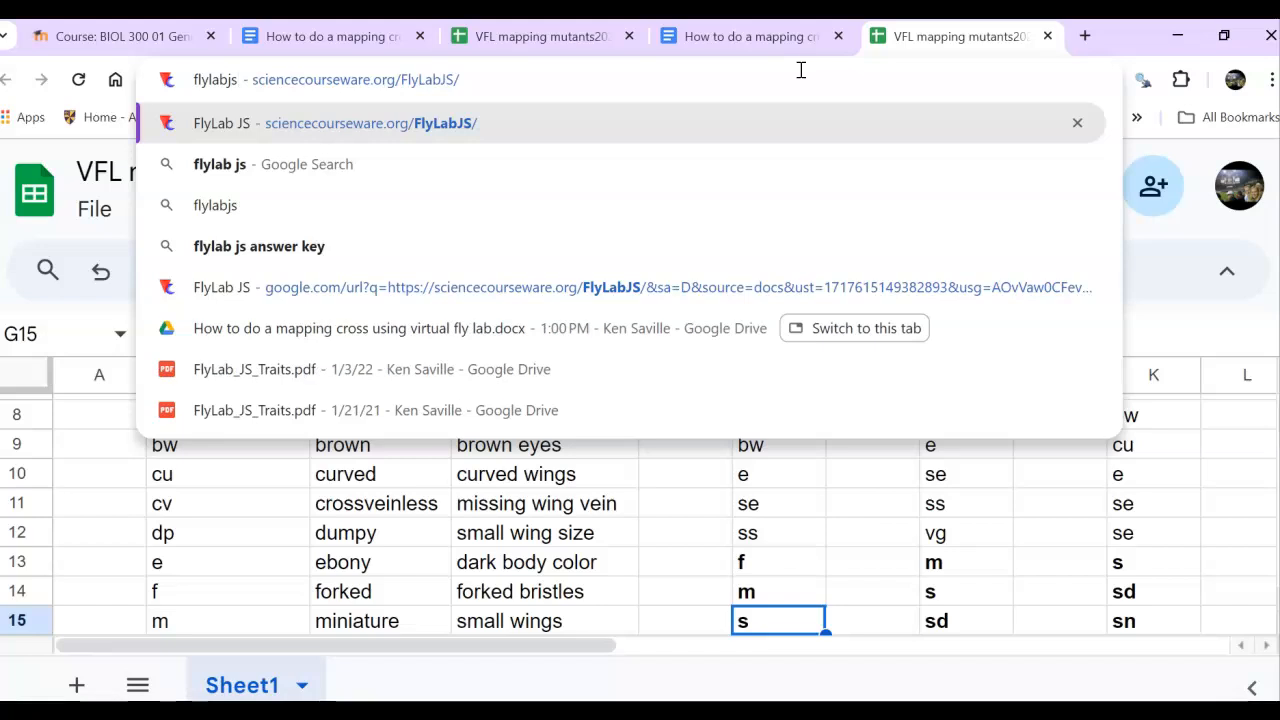
pyautogui.press('Return')
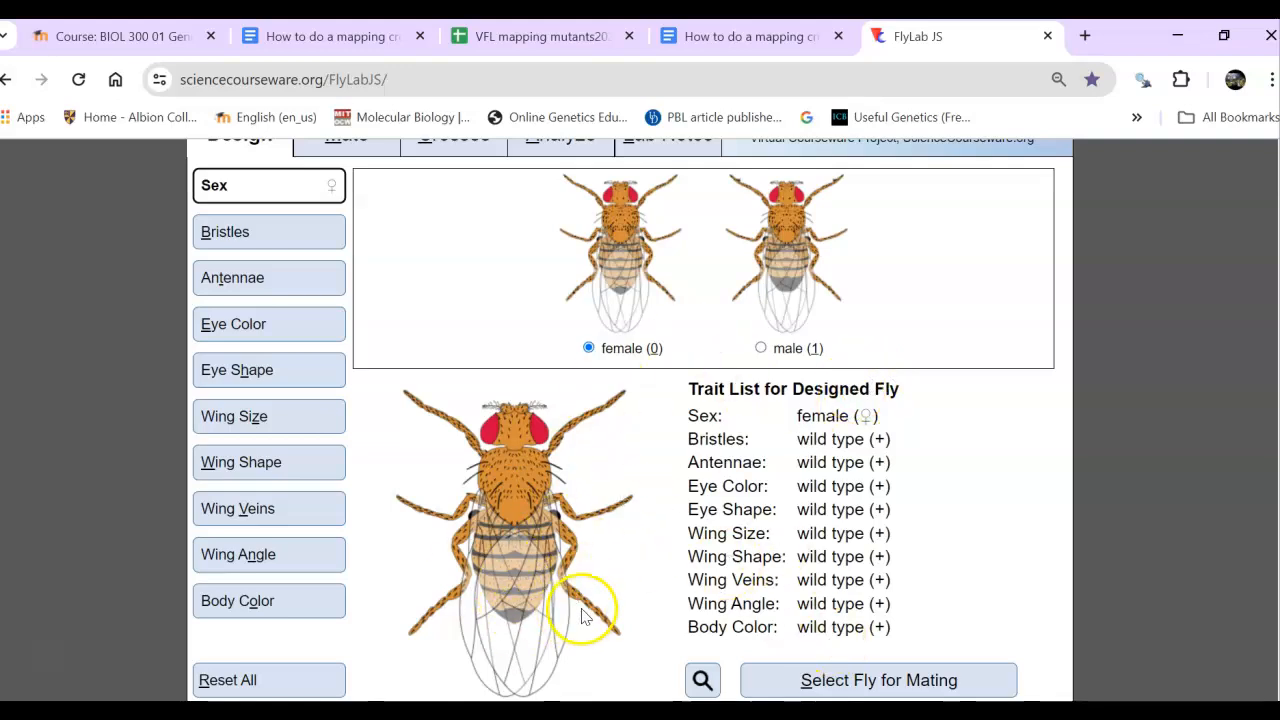
# - Select a wild-type female, design a male with eyeless eye shape and ebony body color, and mate the two flies
pyautogui.click(855, 681)
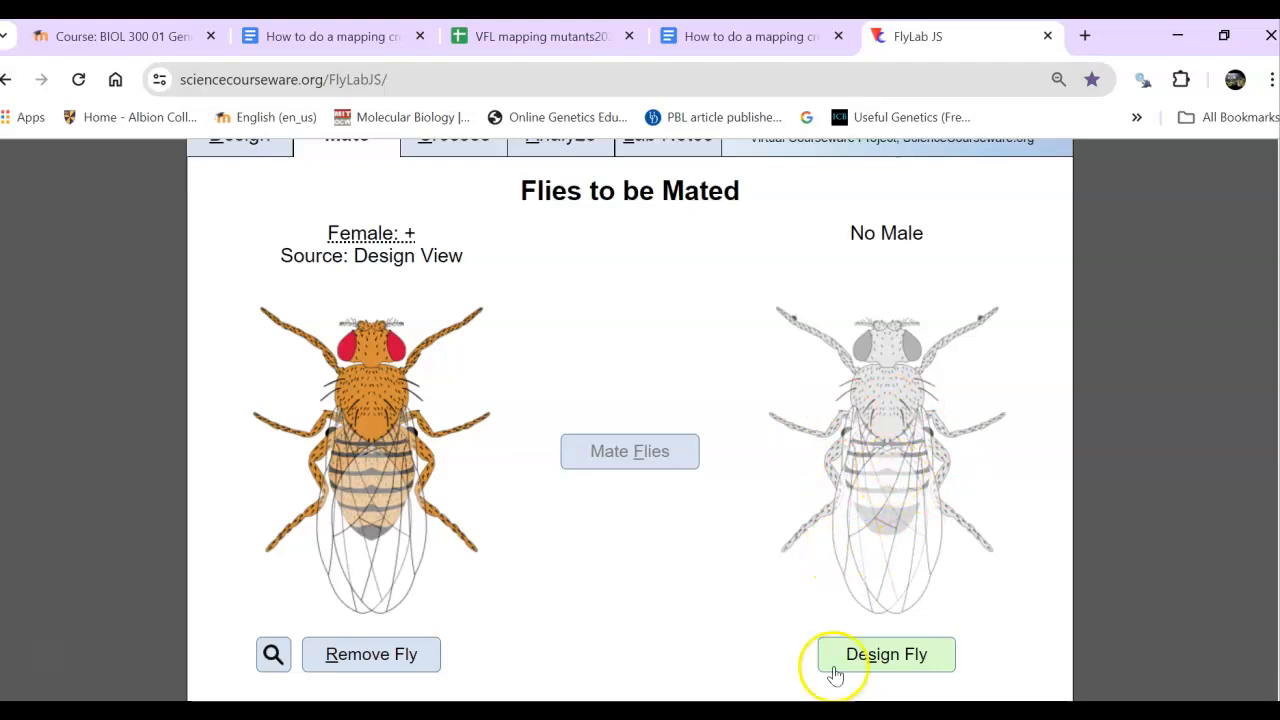
pyautogui.click(872, 665)
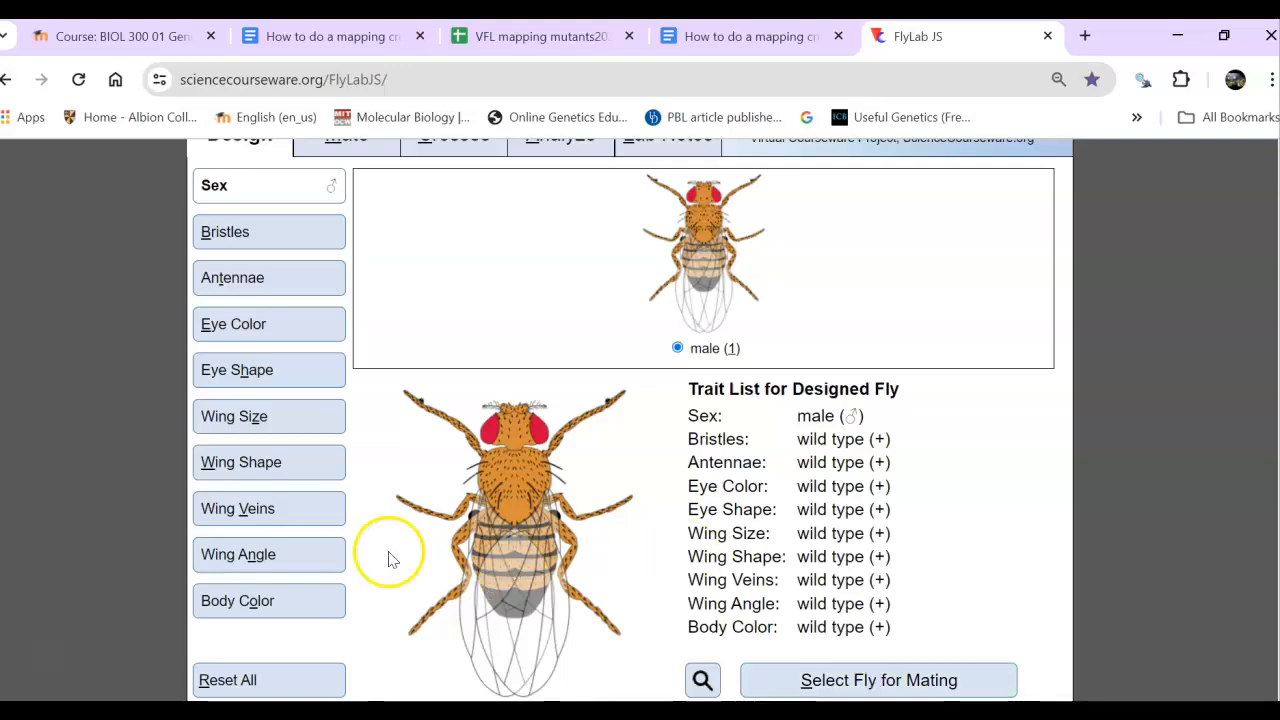
pyautogui.click(256, 371)
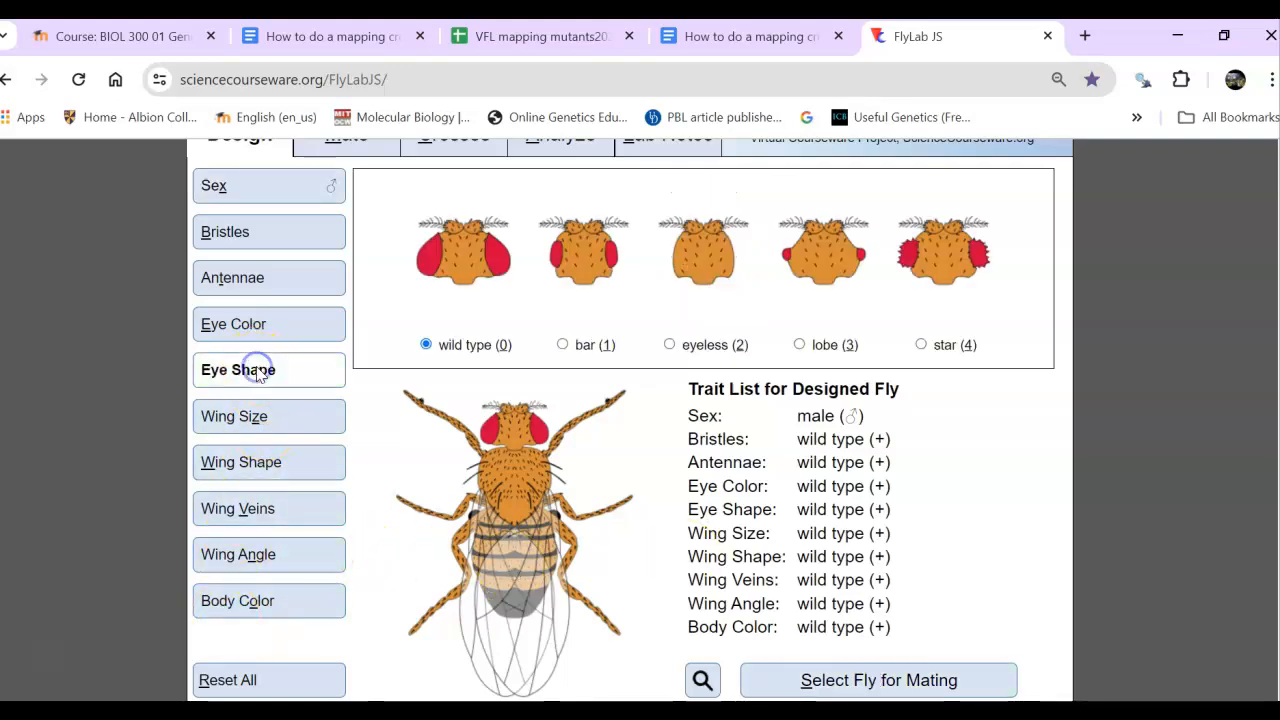
pyautogui.click(668, 345)
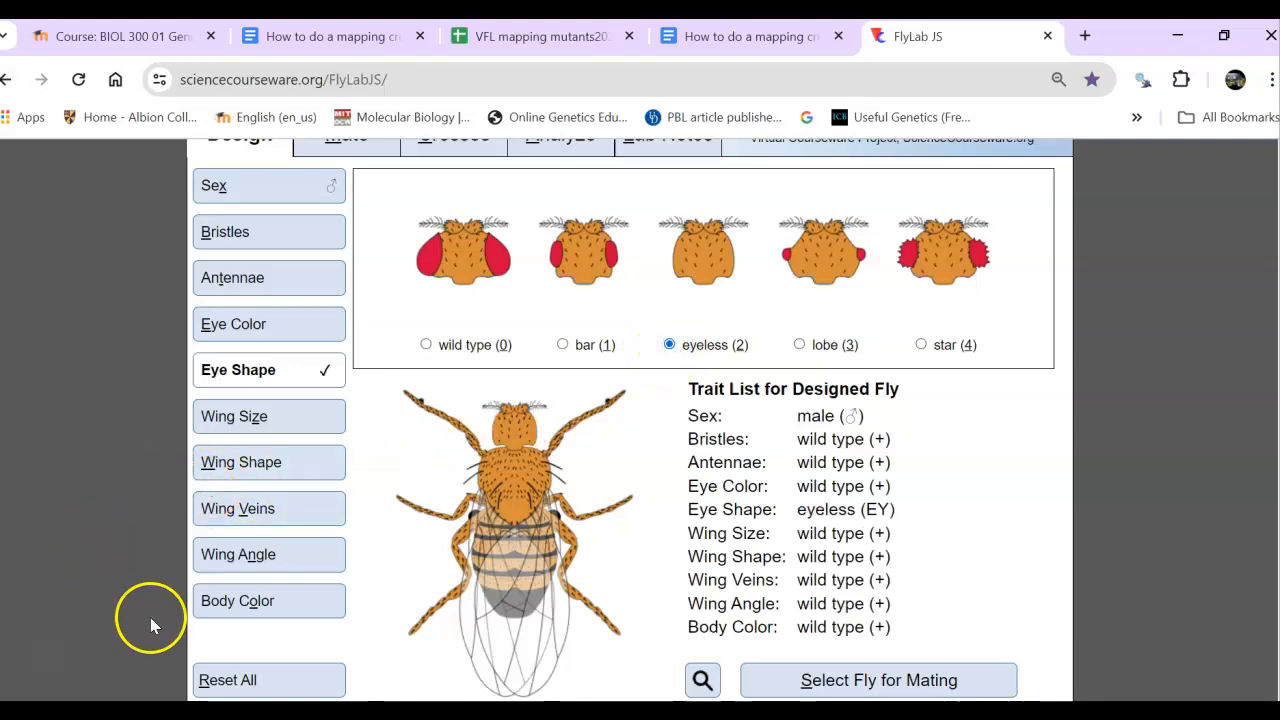
pyautogui.click(244, 601)
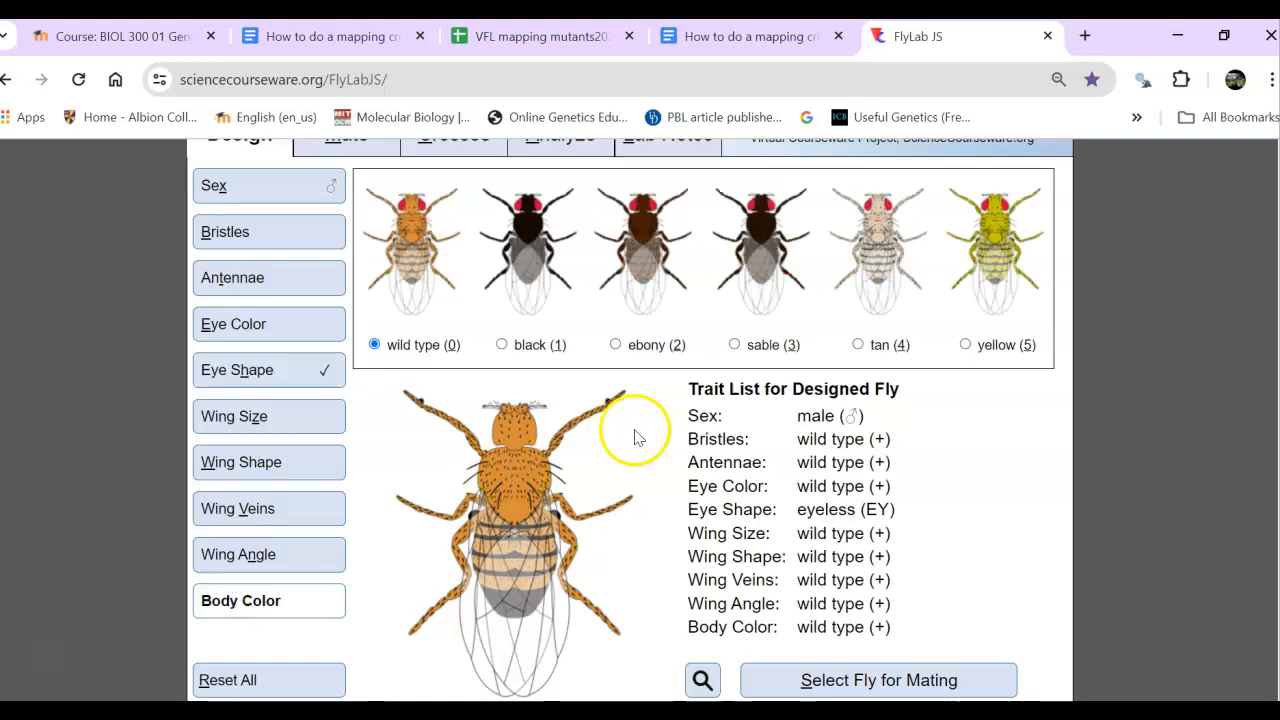
pyautogui.click(616, 345)
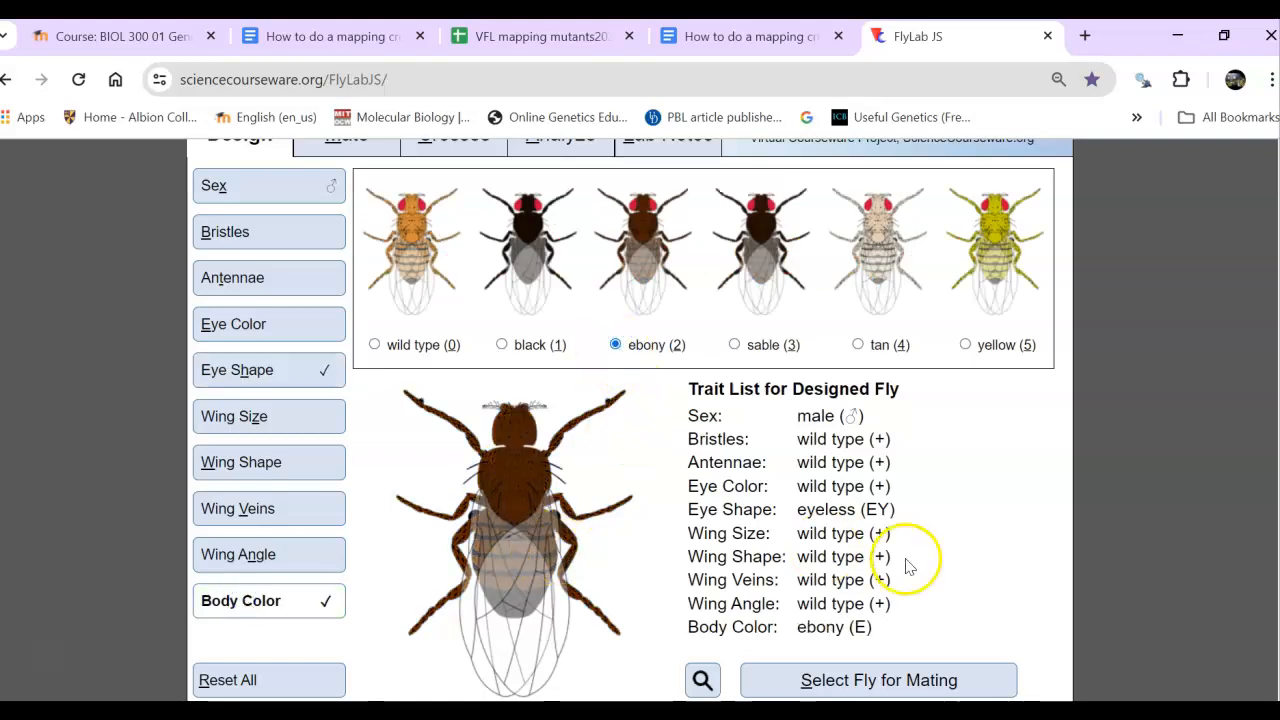
pyautogui.click(822, 677)
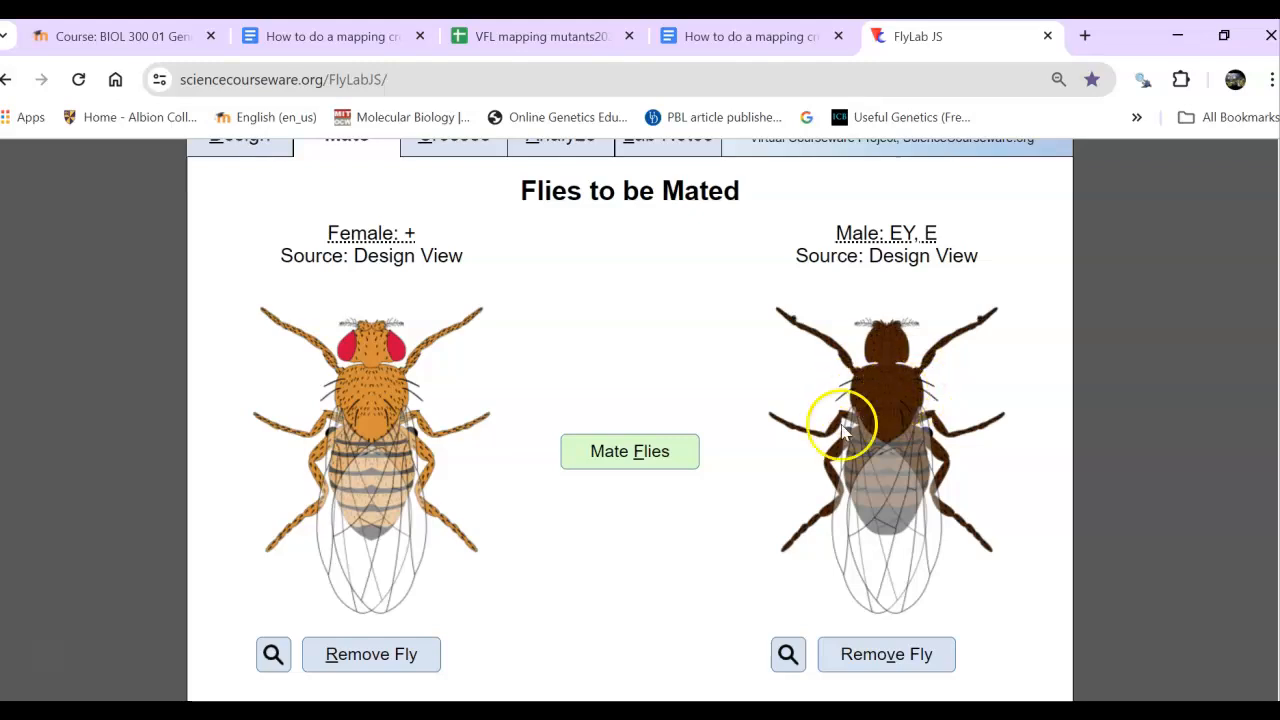
pyautogui.click(624, 456)
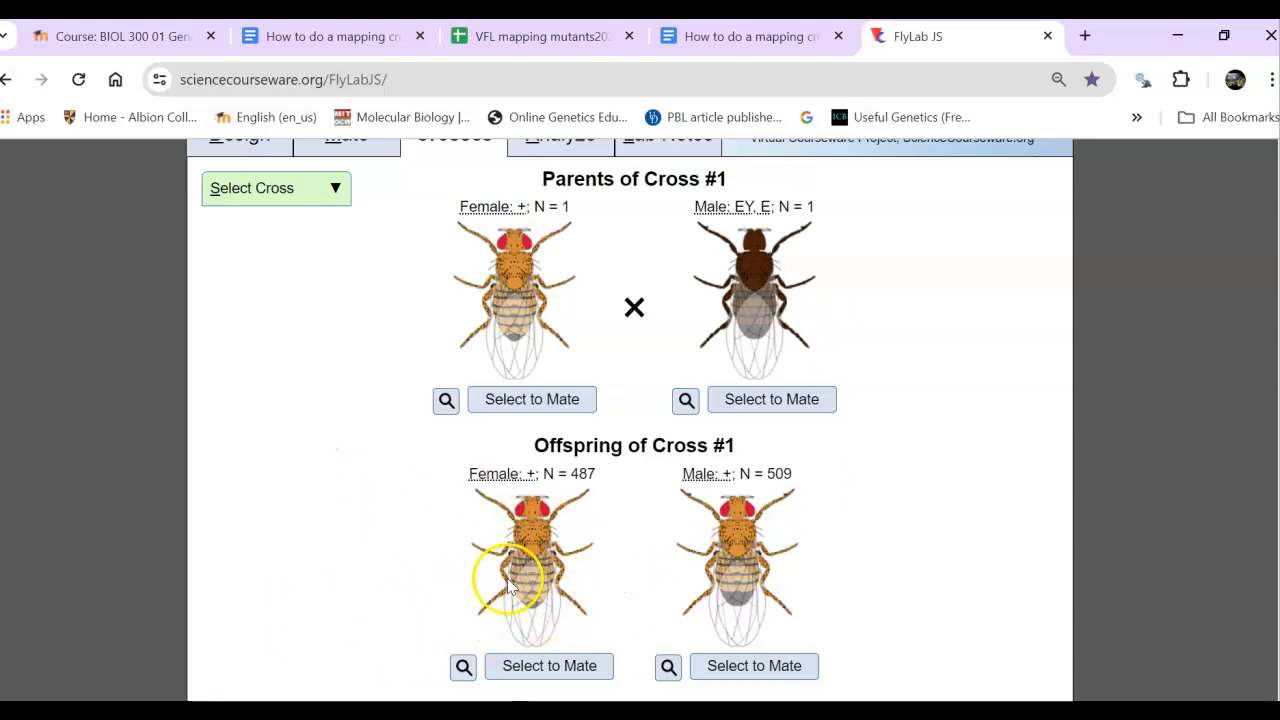
# - Backcross a wild-type female offspring of cross #1 to its eyeless, ebony male parent
pyautogui.click(536, 670)
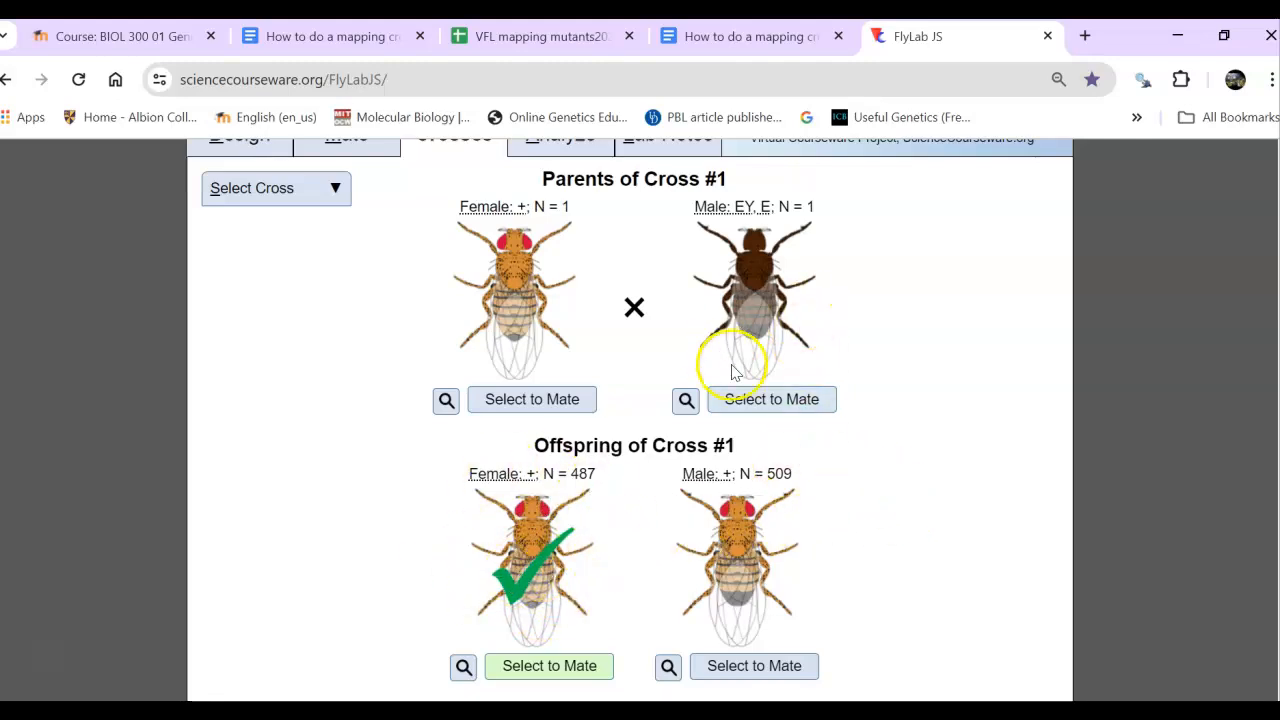
pyautogui.click(785, 400)
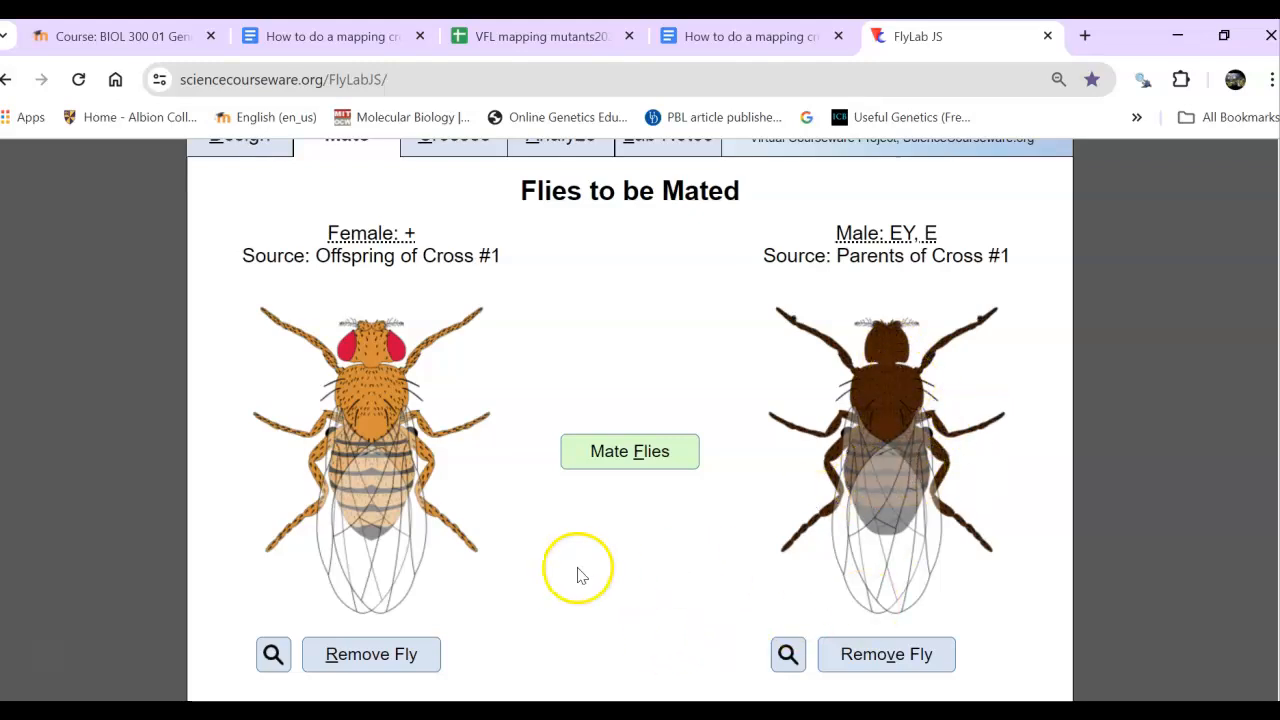
pyautogui.click(612, 455)
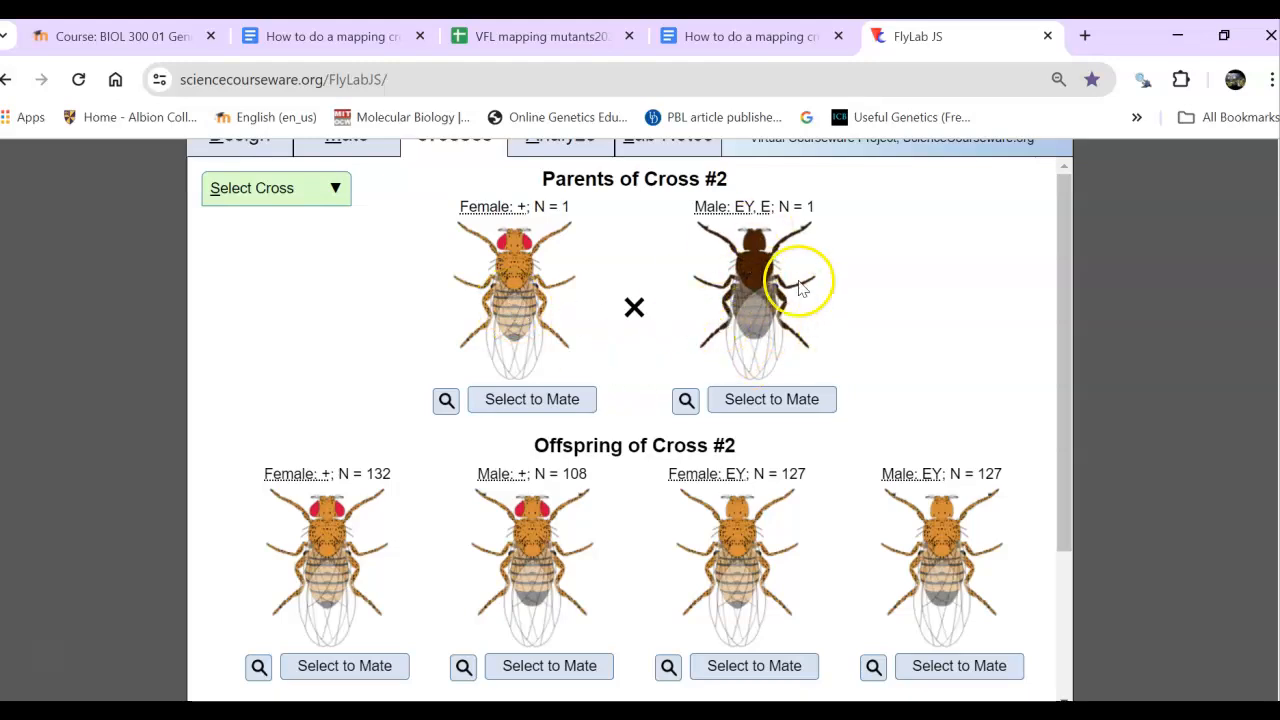
# - Analyze the results of cross #2, ignoring the sex of the flies and including a test of hypothesis
pyautogui.moveTo(1063, 294); pyautogui.dragTo(1046, 223)
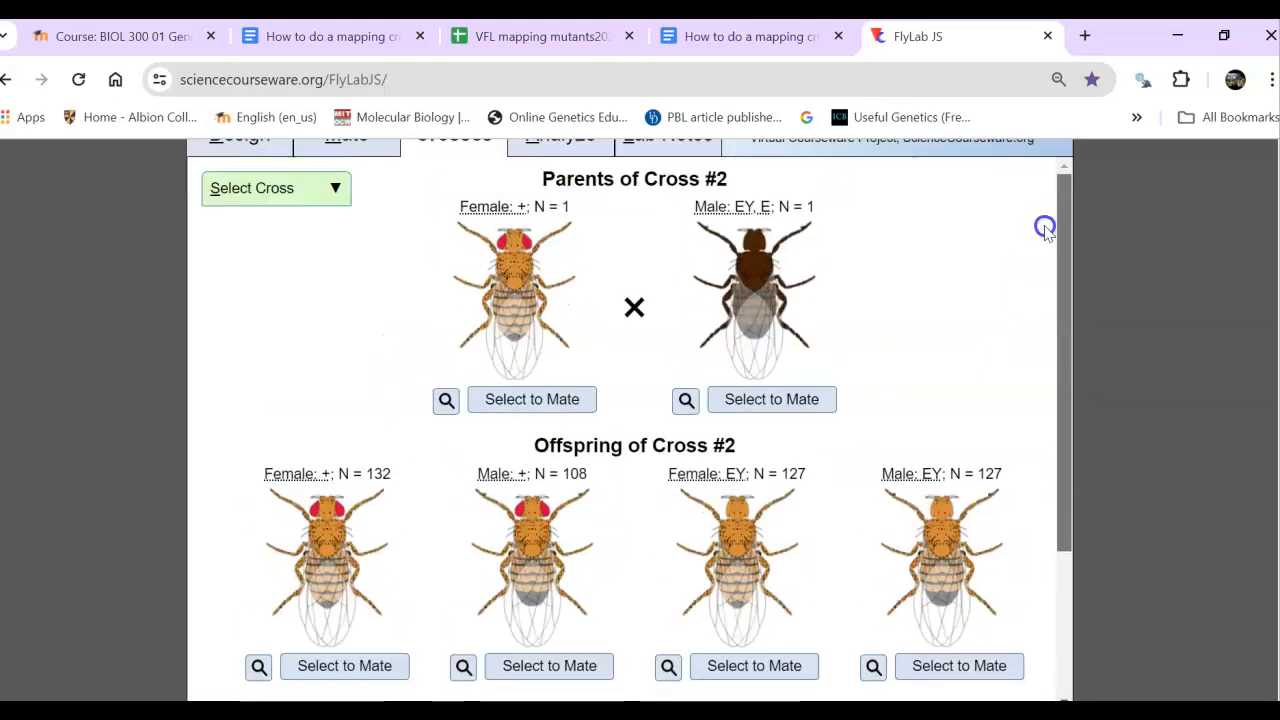
pyautogui.scroll(1, 966, 214)
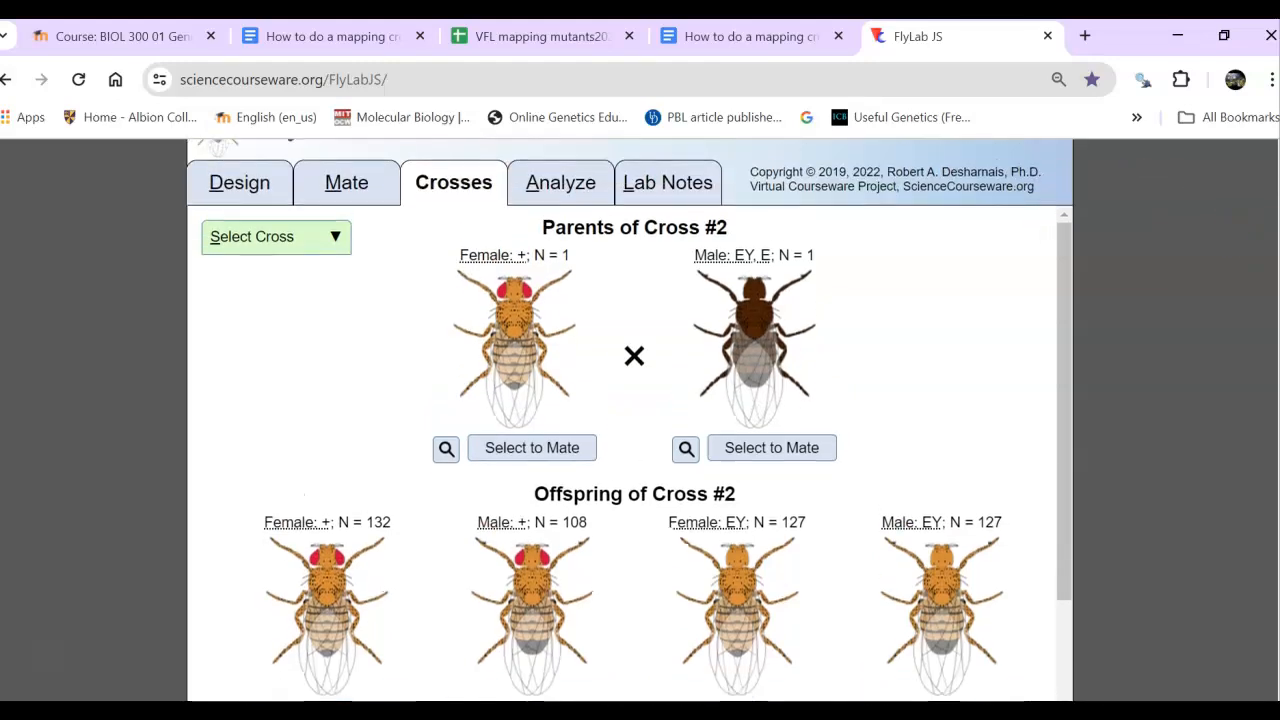
pyautogui.click(560, 203)
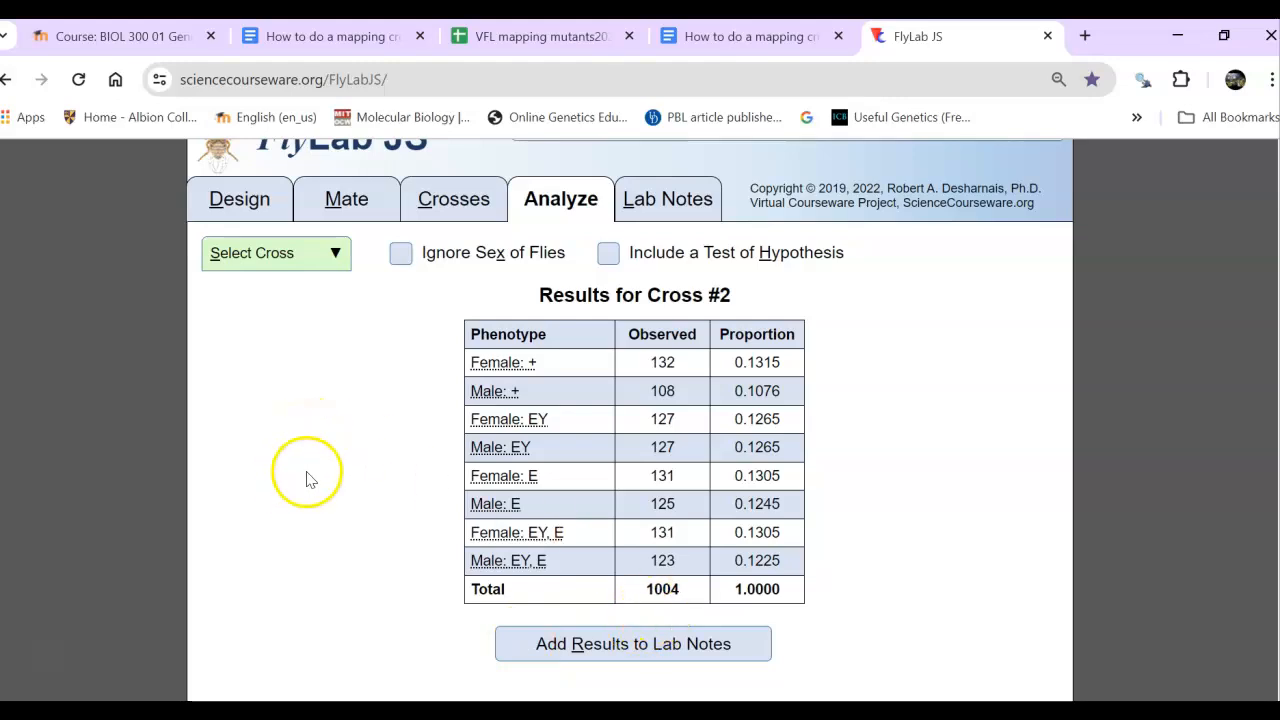
pyautogui.click(401, 257)
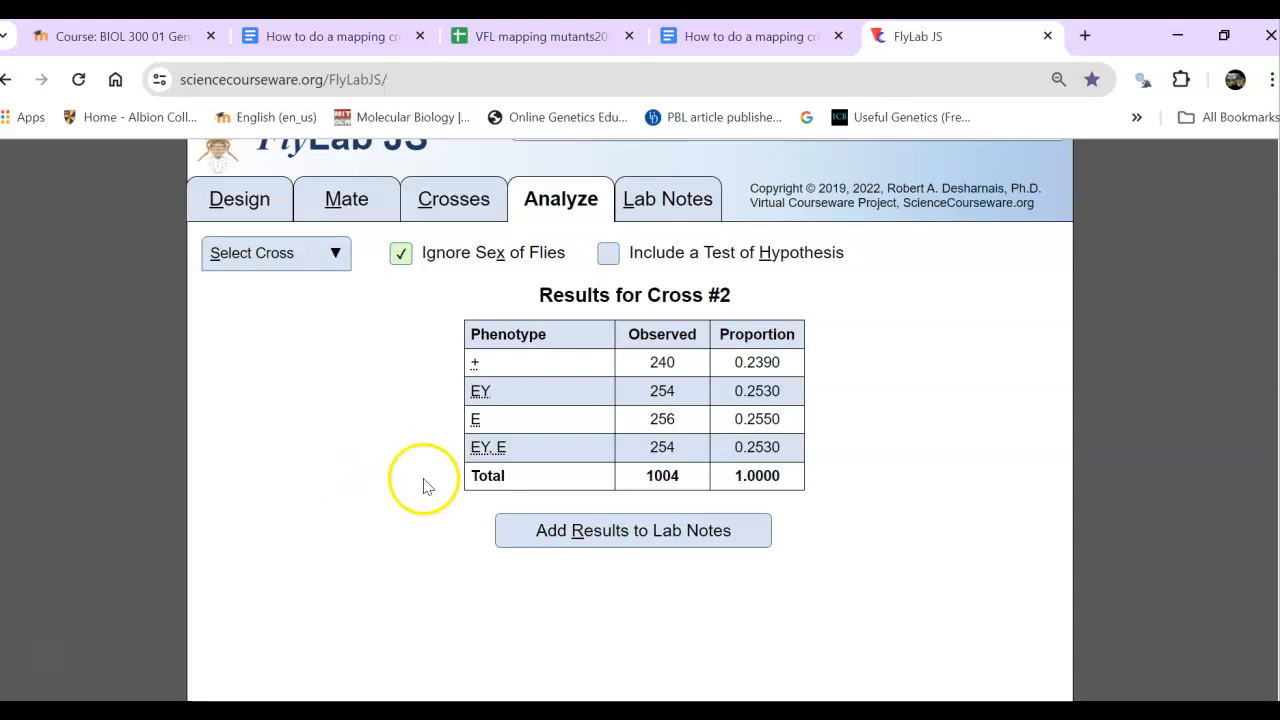
pyautogui.click(607, 252)
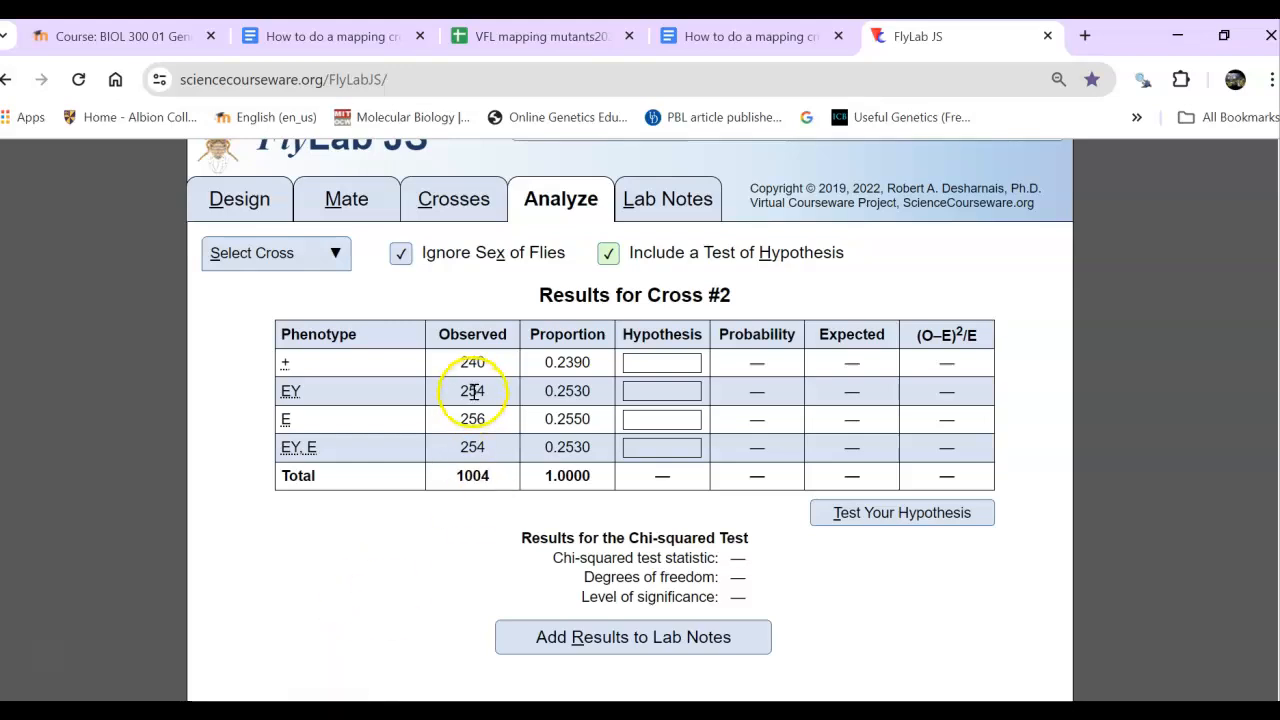
# - Test a 1:1:1:1 hypothesis for the phenotypes +, EY, E and EY, E, and add the results to the lab notes
pyautogui.click(664, 366)
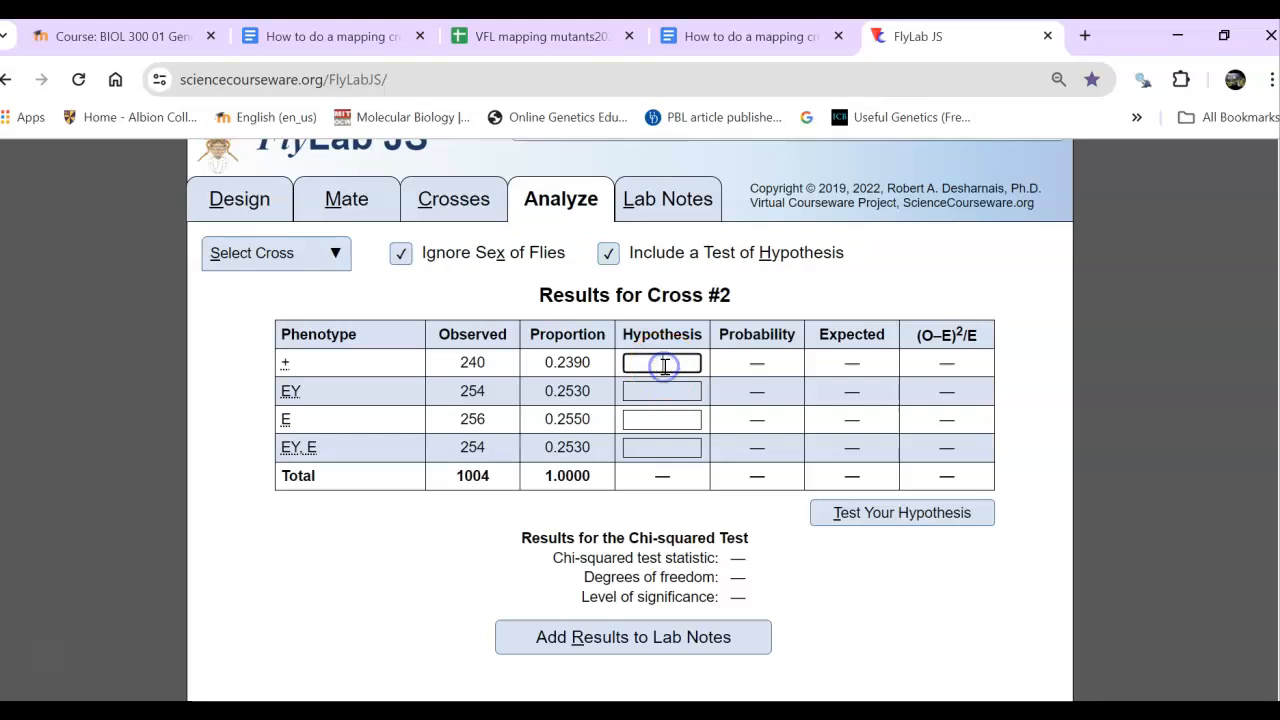
pyautogui.write('1')
pyautogui.click(669, 394)
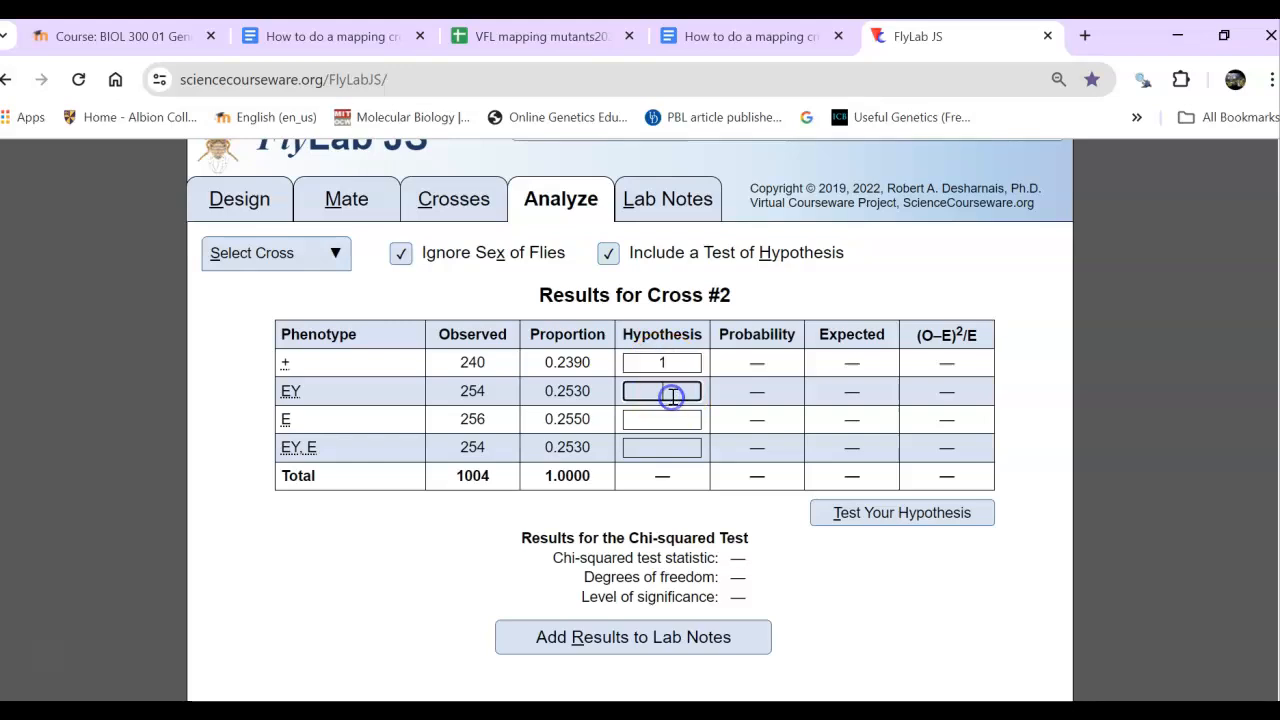
pyautogui.click(663, 423)
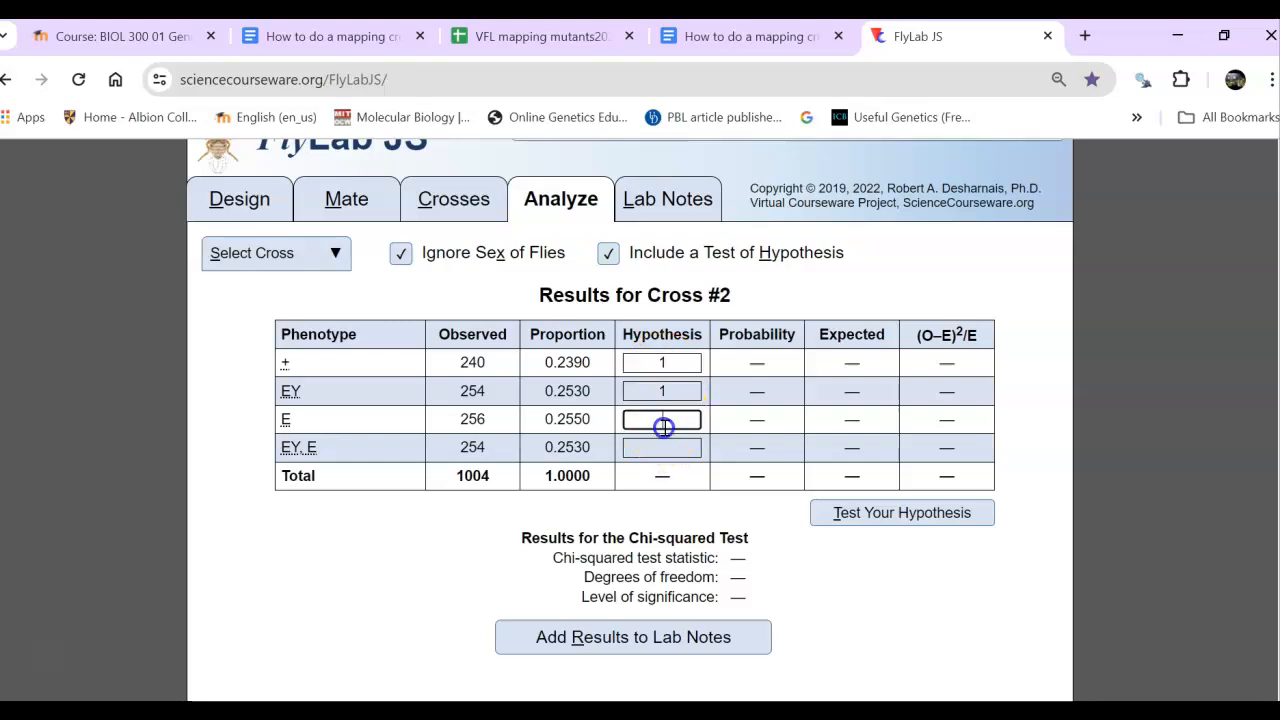
pyautogui.write('1')
pyautogui.click(661, 444)
pyautogui.write('1')
pyautogui.click(432, 573)
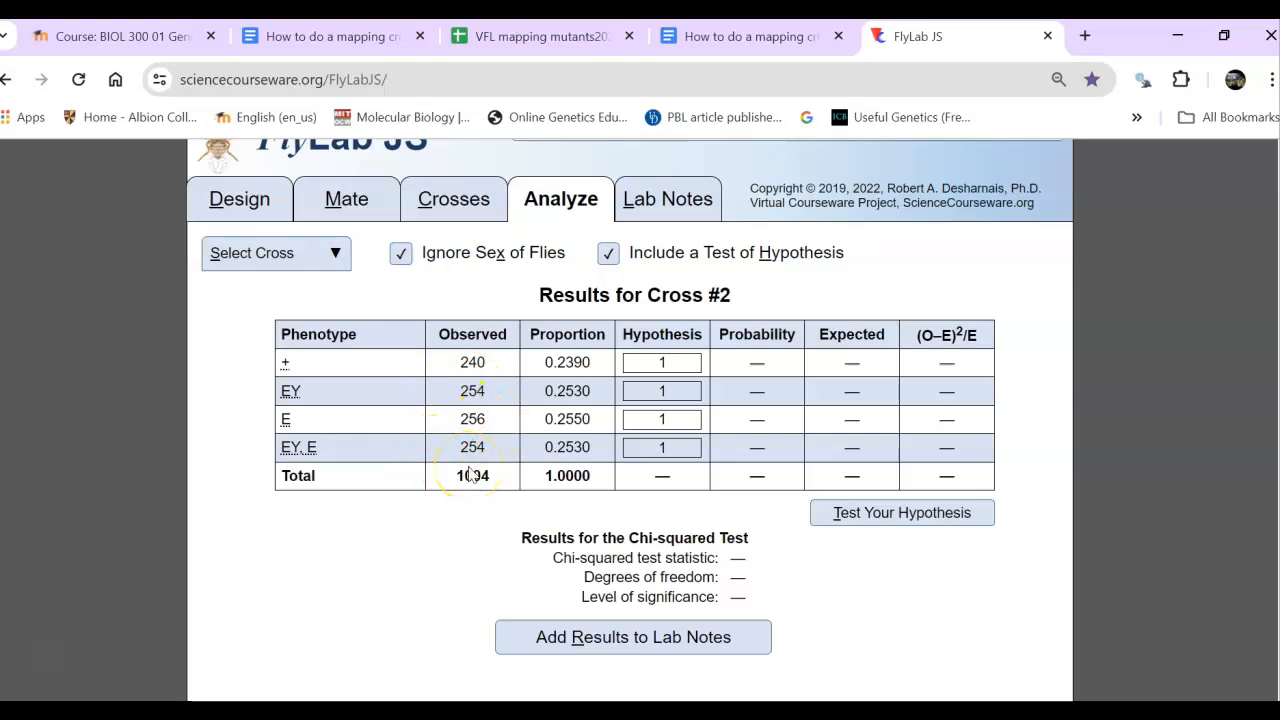
pyautogui.click(921, 524)
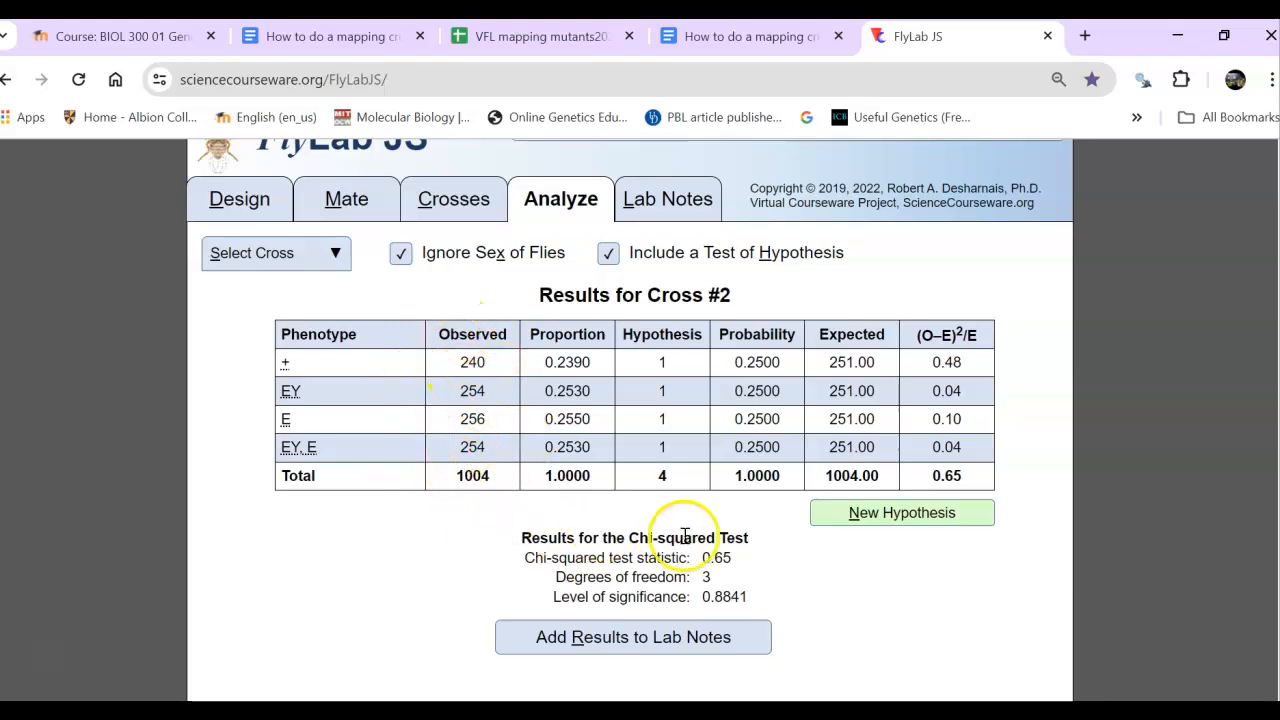
pyautogui.click(608, 635)
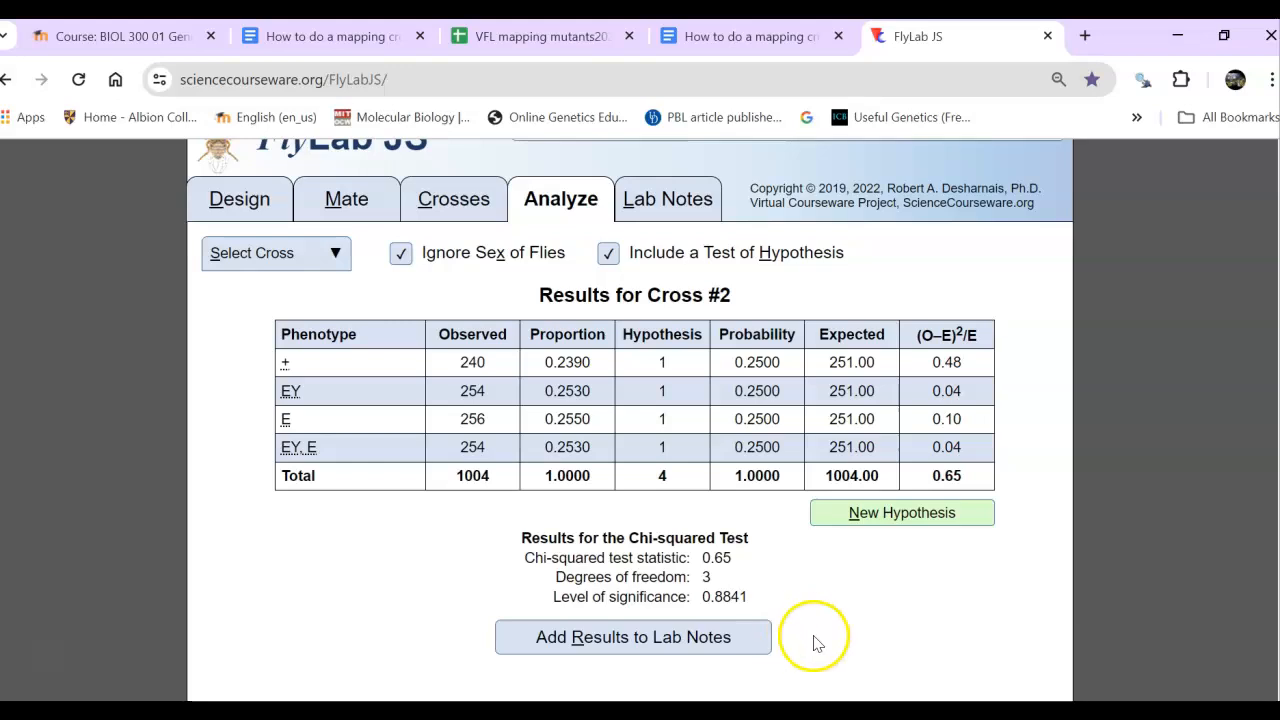
# - Switch to Snipping Tool and capture a new snip of the Results for Cross #2 table
pyautogui.click(618, 638)
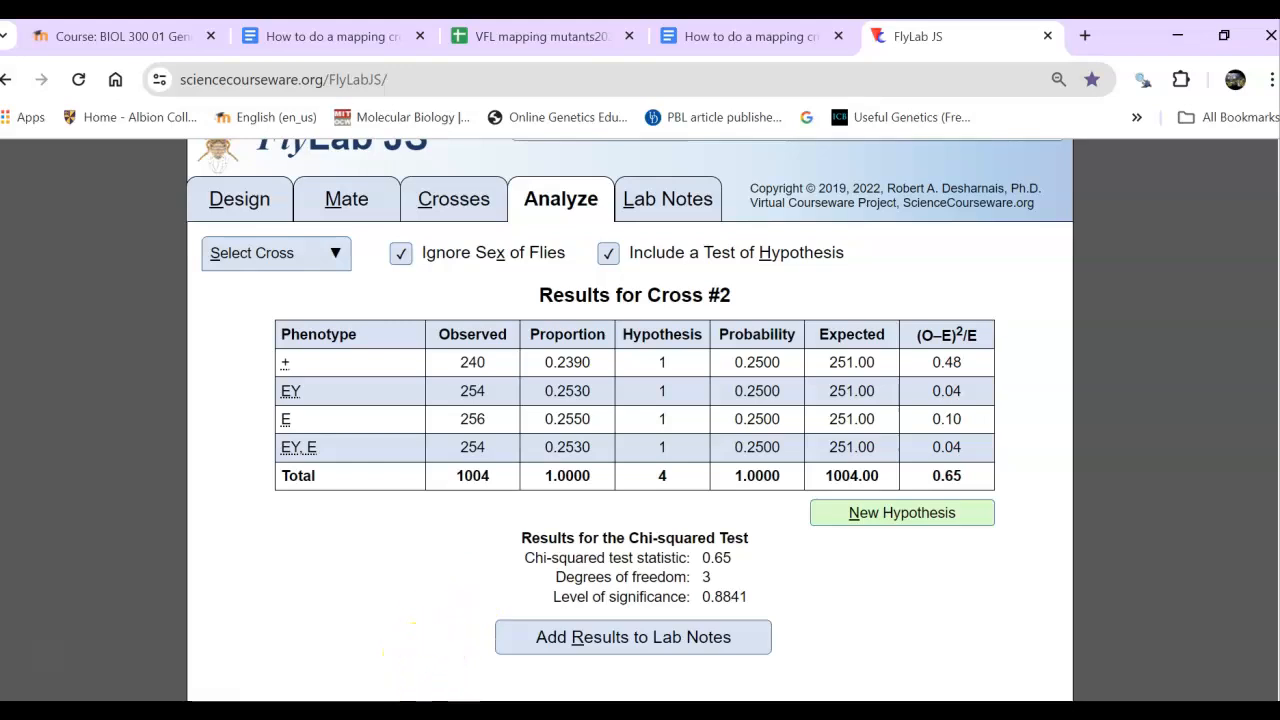
pyautogui.moveTo(438, 715)
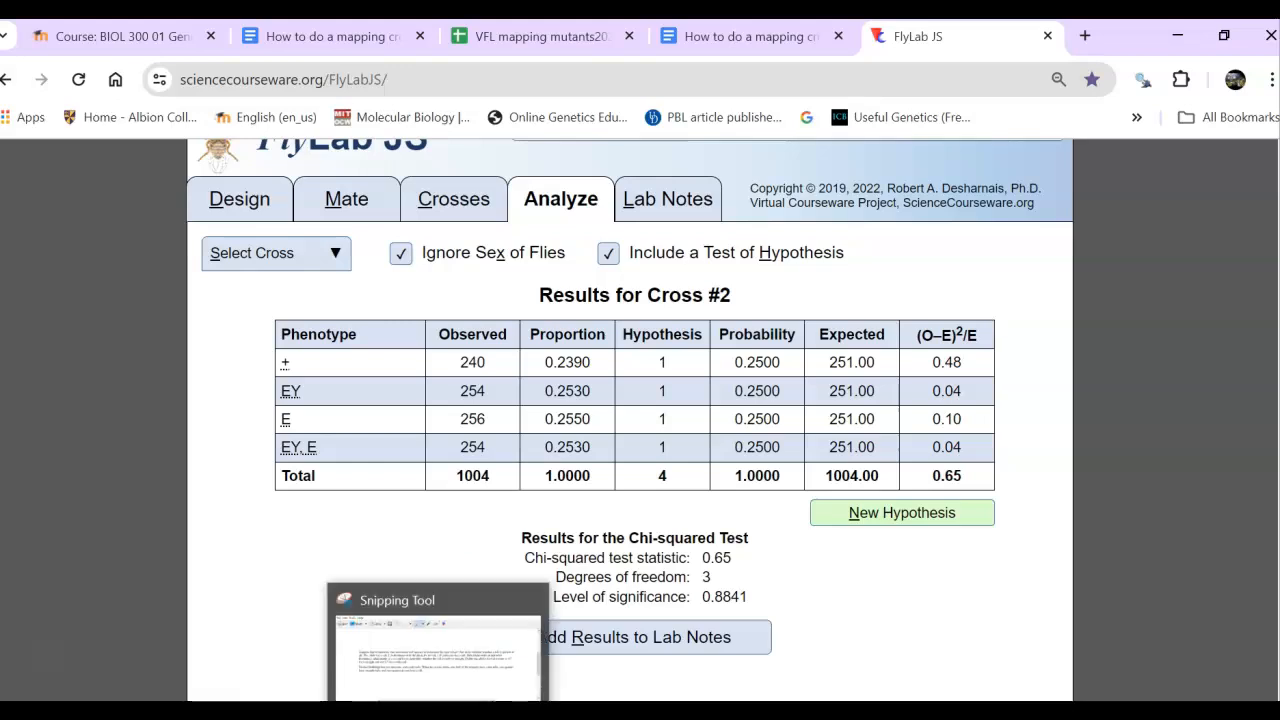
pyautogui.click(438, 715)
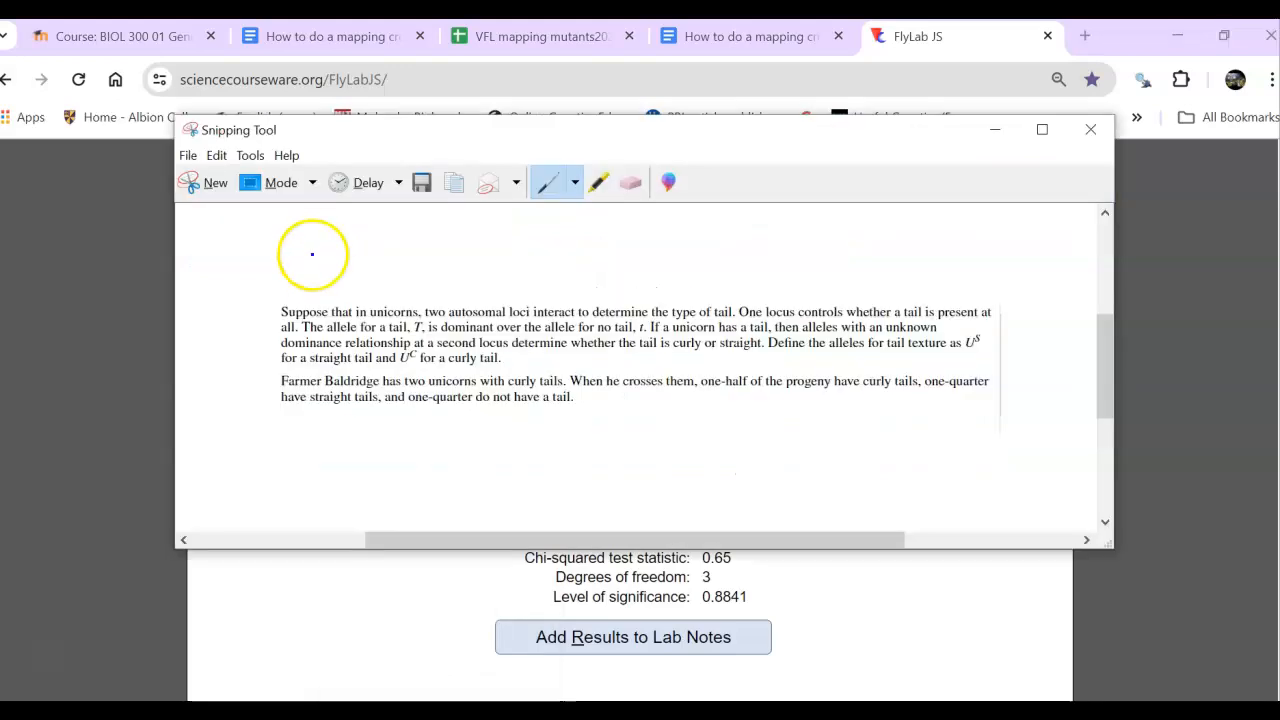
pyautogui.click(206, 182)
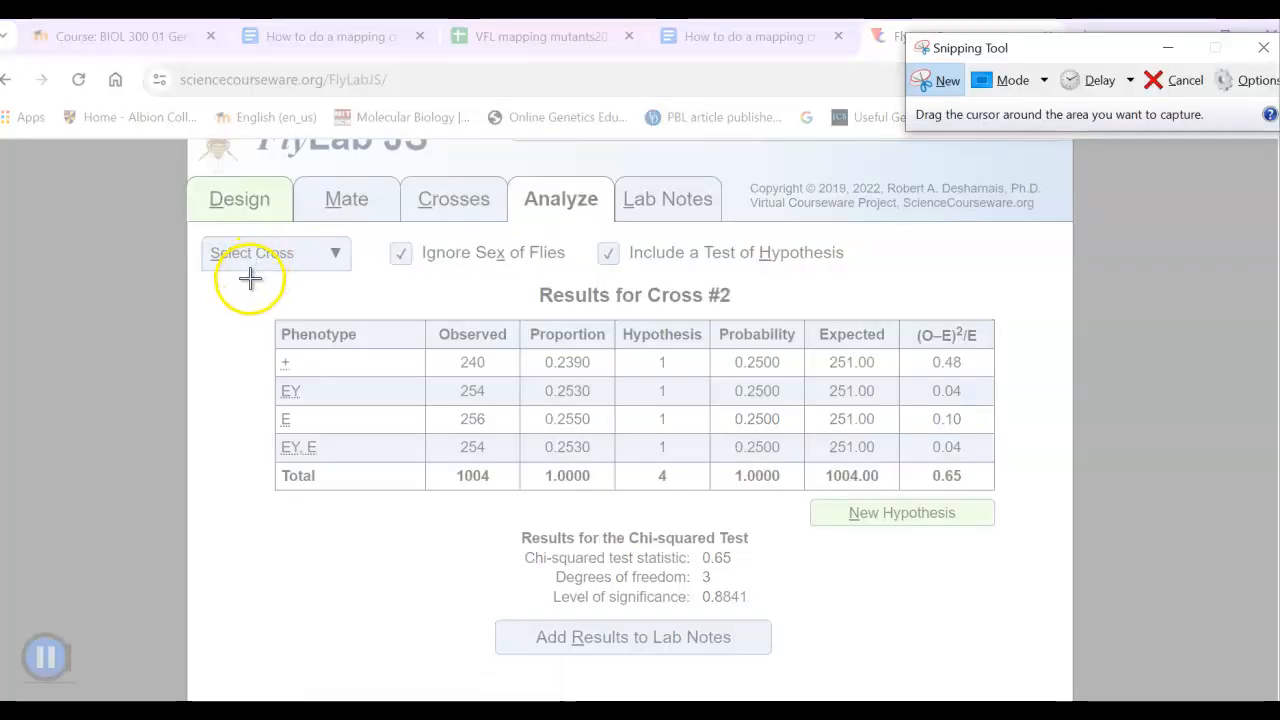
pyautogui.moveTo(264, 288); pyautogui.dragTo(1071, 511)
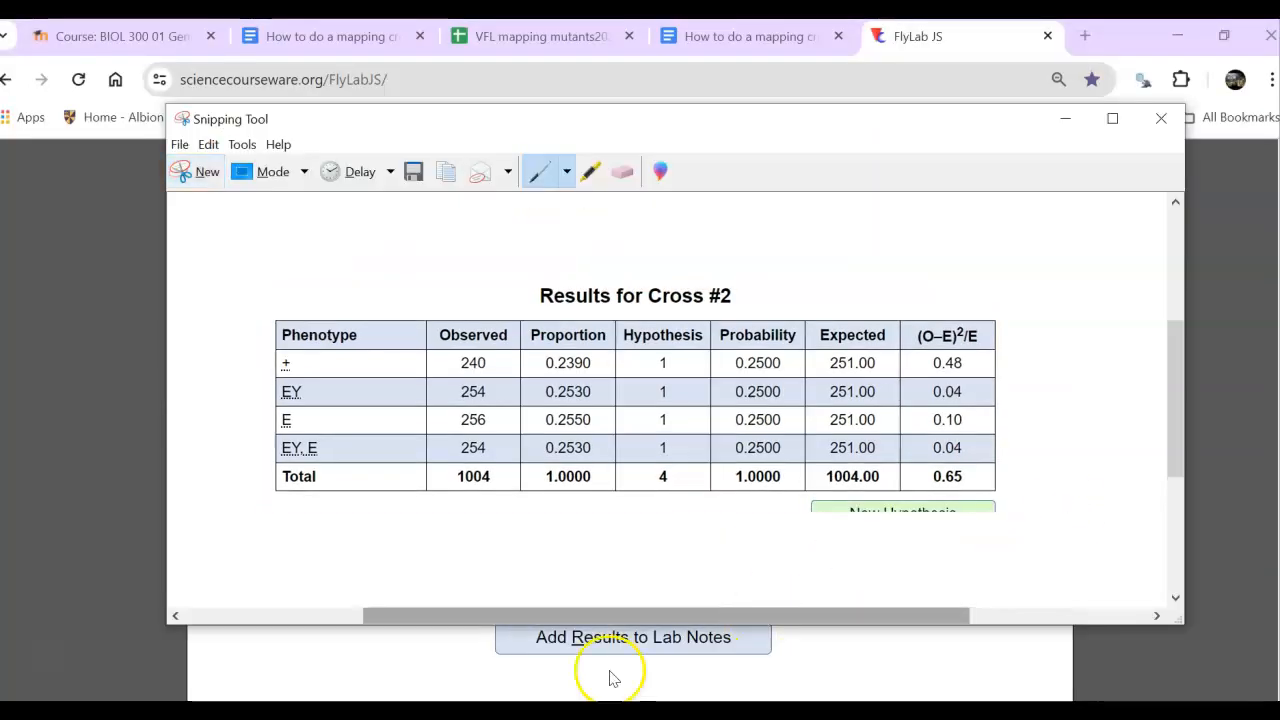
# - Open a new blank document in Word and paste the snipped cross #2 results table into it
pyautogui.click(600, 712)
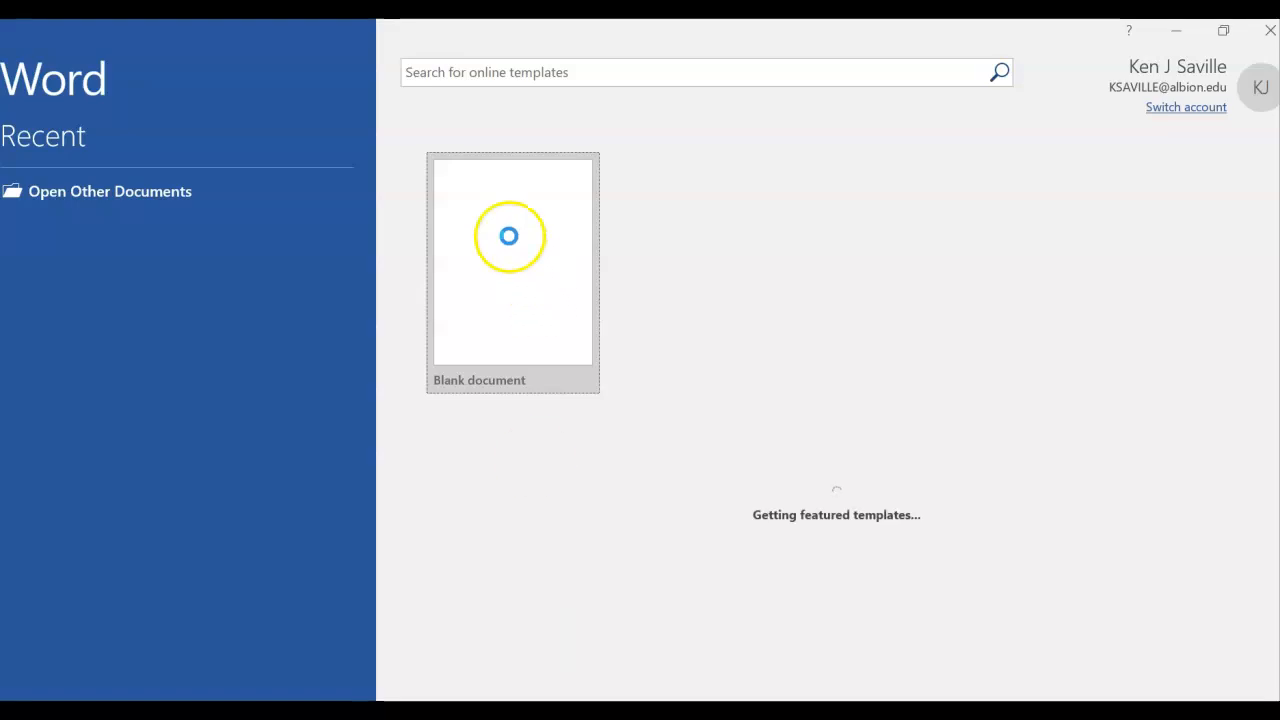
pyautogui.click(509, 236)
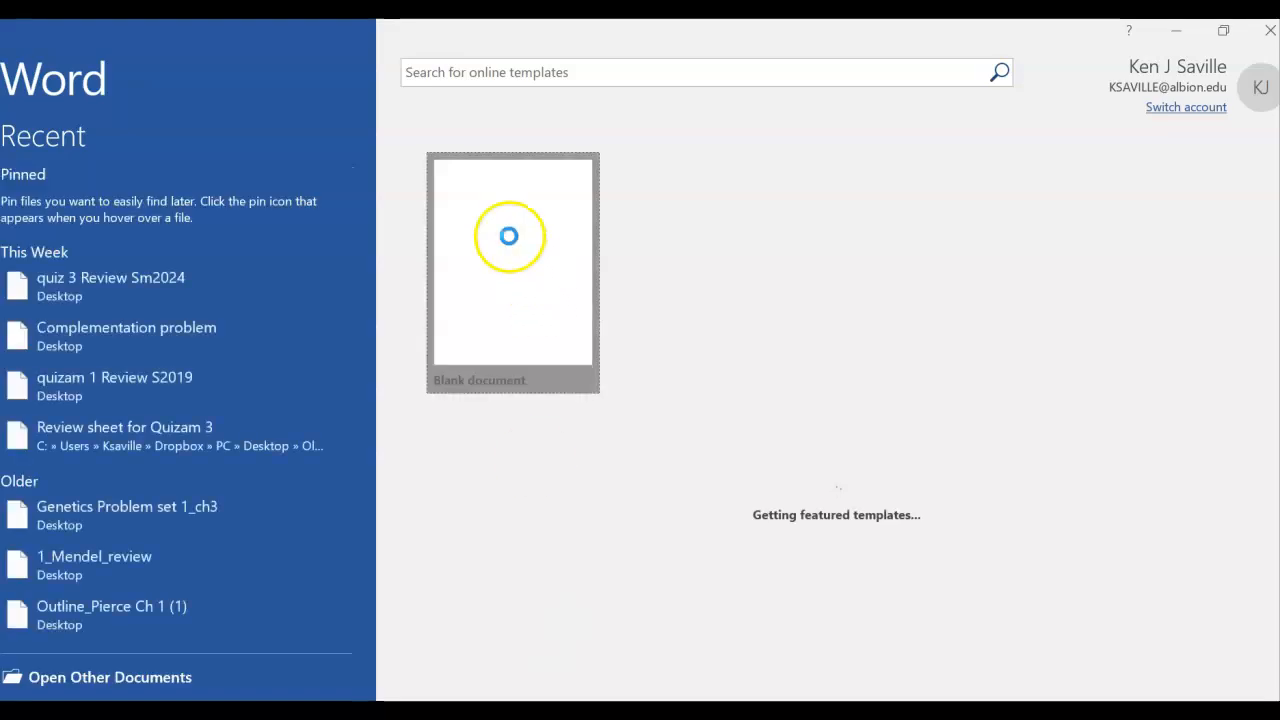
pyautogui.hotkey('ctrl', 'v')
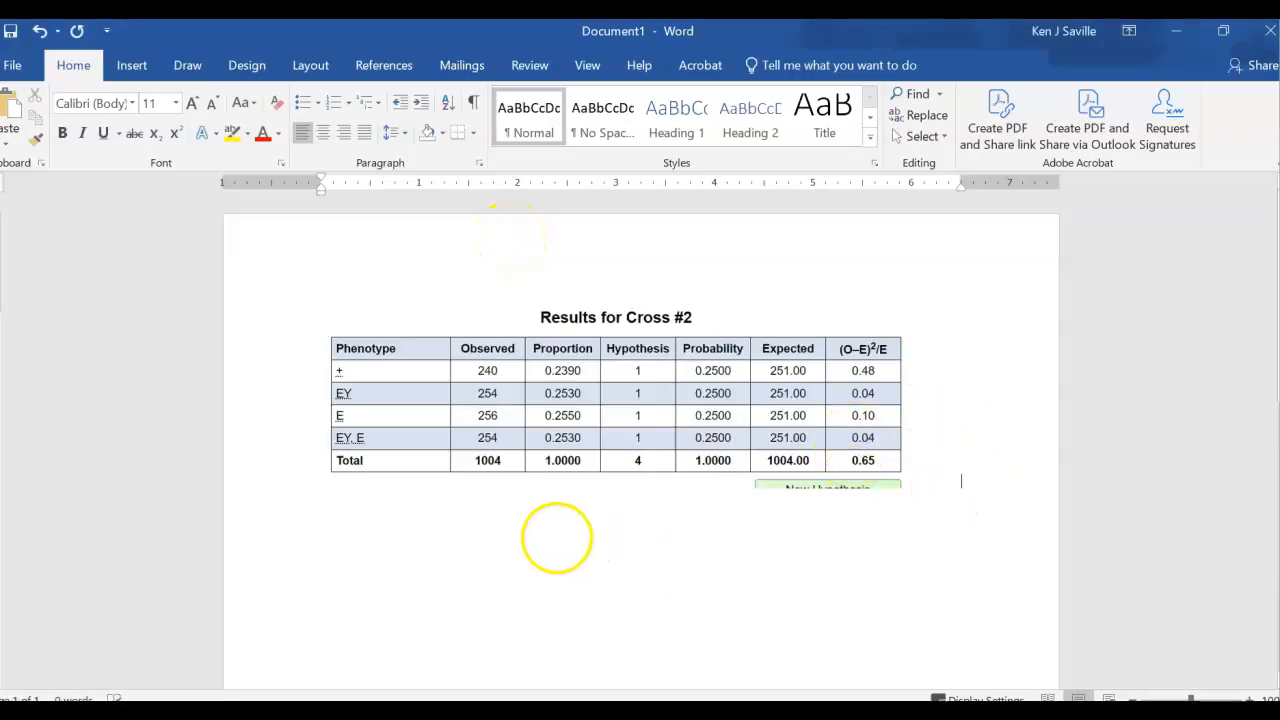
pyautogui.click(500, 528)
pyautogui.click(1027, 486)
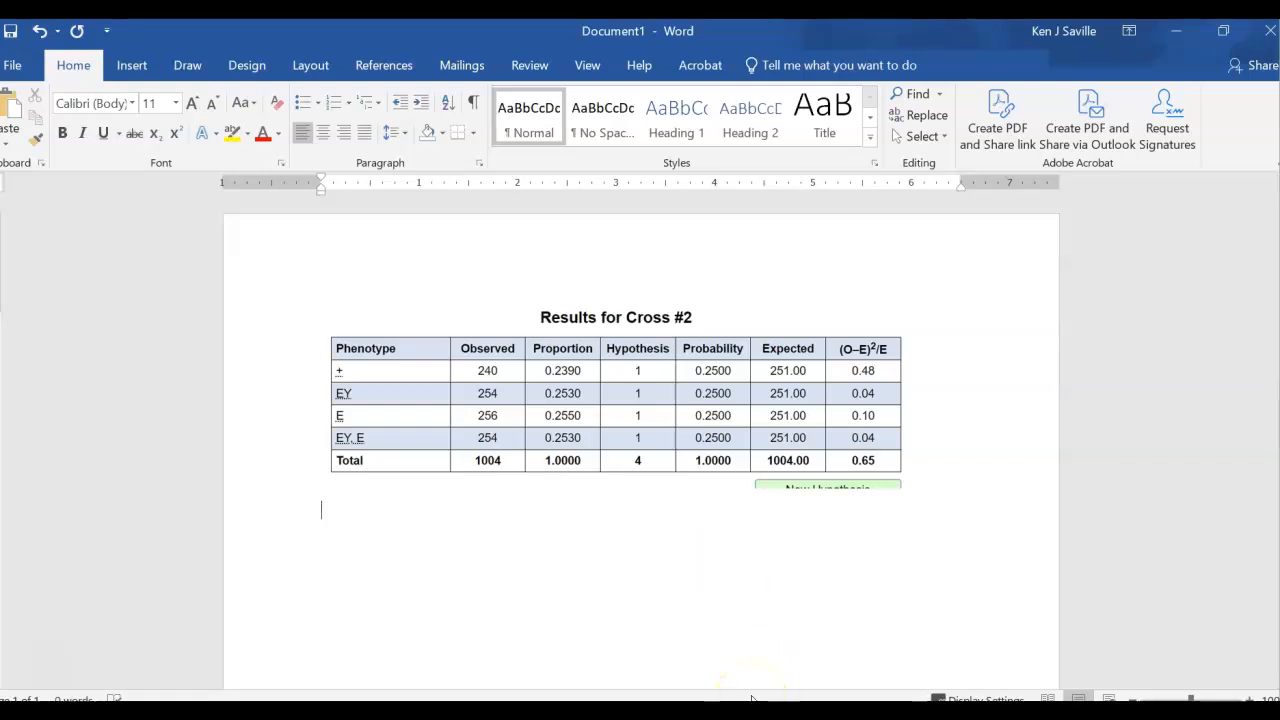
# - Close the Word document and Snipping Tool without saving, returning to FlyLab JS
pyautogui.click(1268, 31)
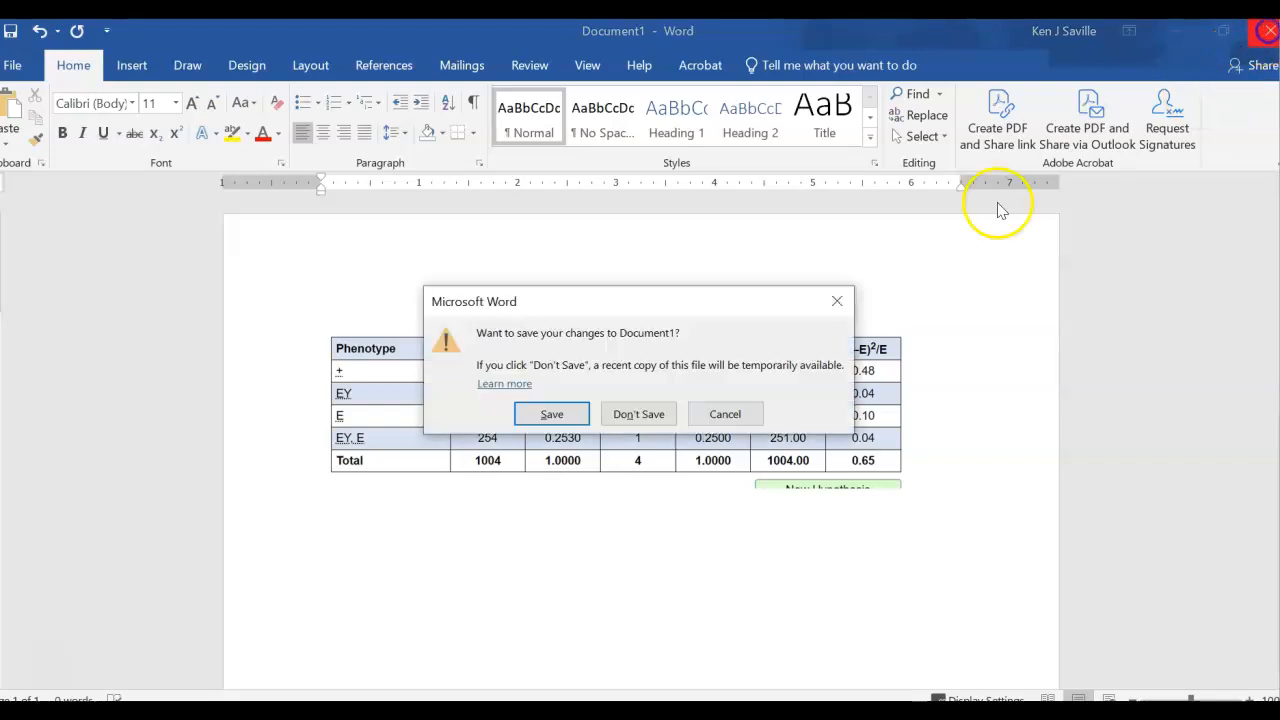
pyautogui.click(638, 414)
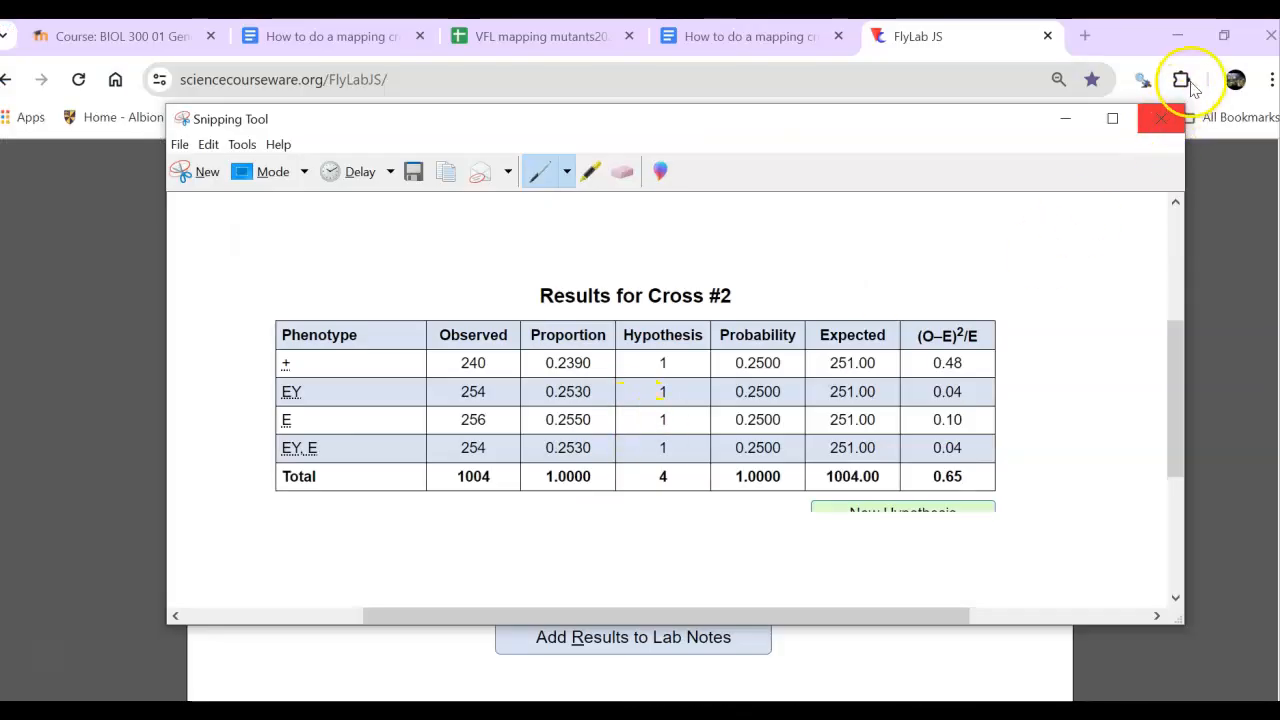
pyautogui.click(1157, 119)
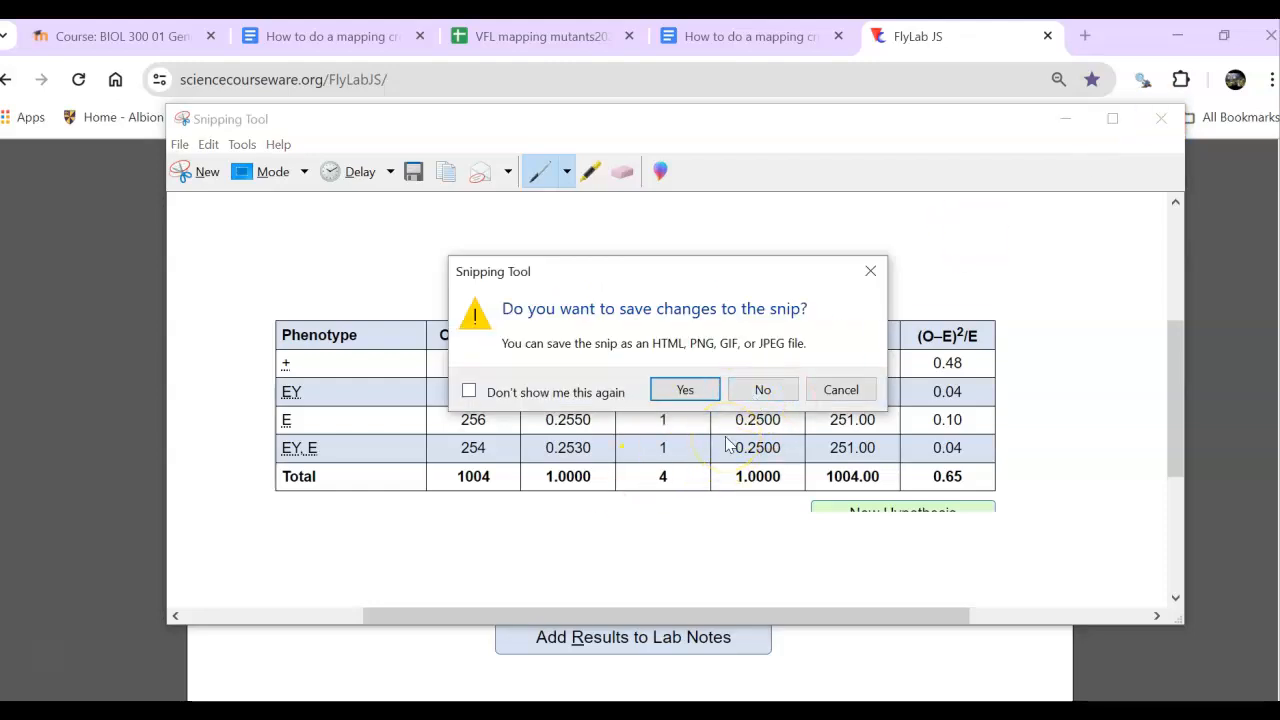
pyautogui.click(750, 392)
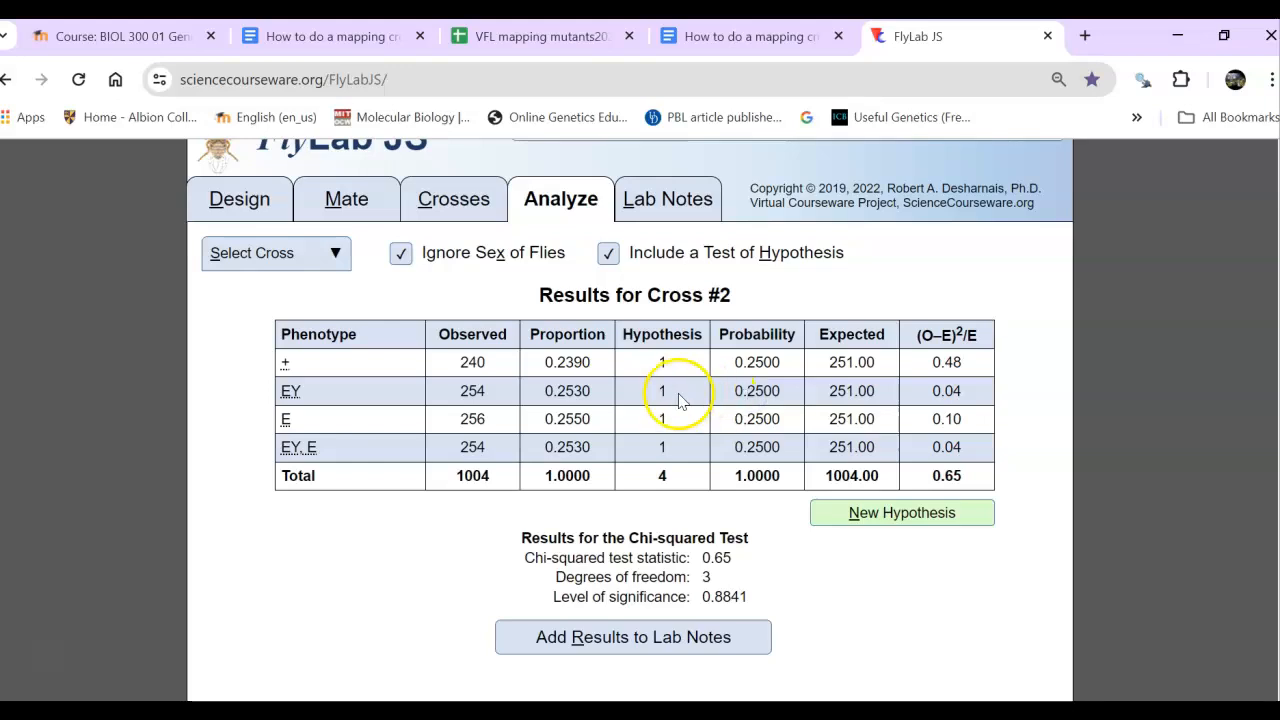
# - Design a female with eyeless eye shape and shaven bristles, and select her for mating
pyautogui.click(248, 199)
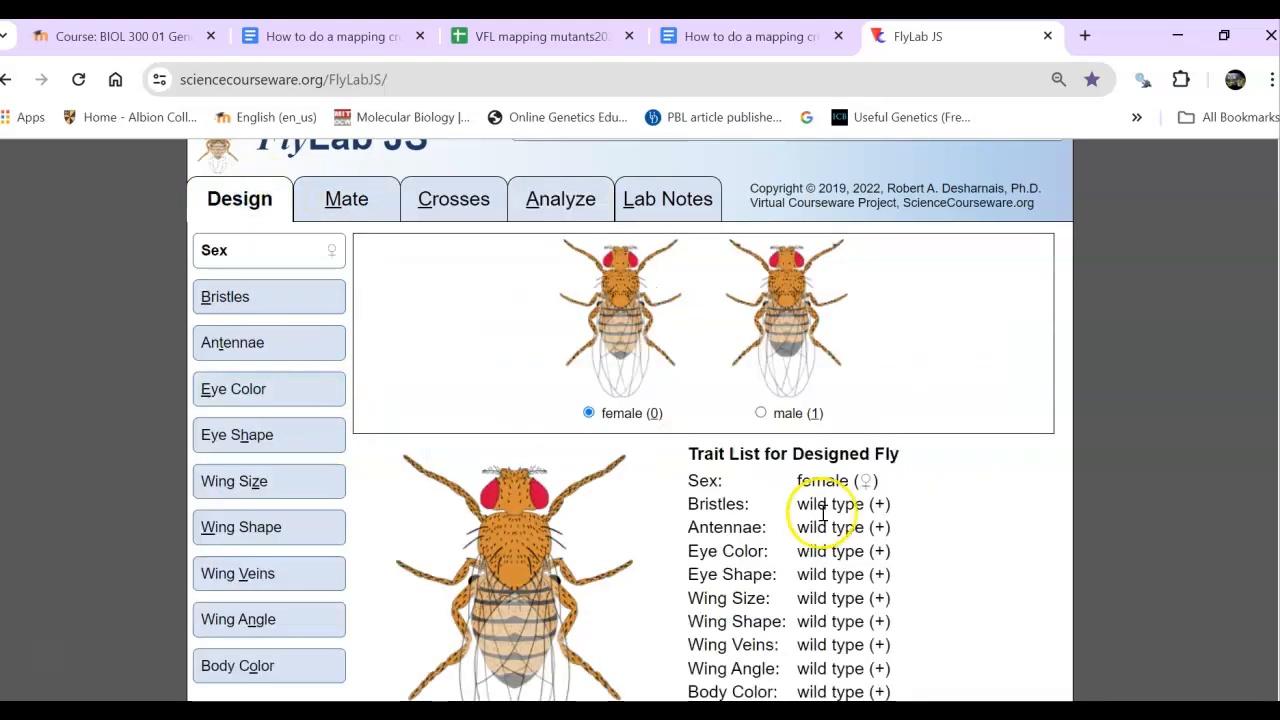
pyautogui.click(1165, 400)
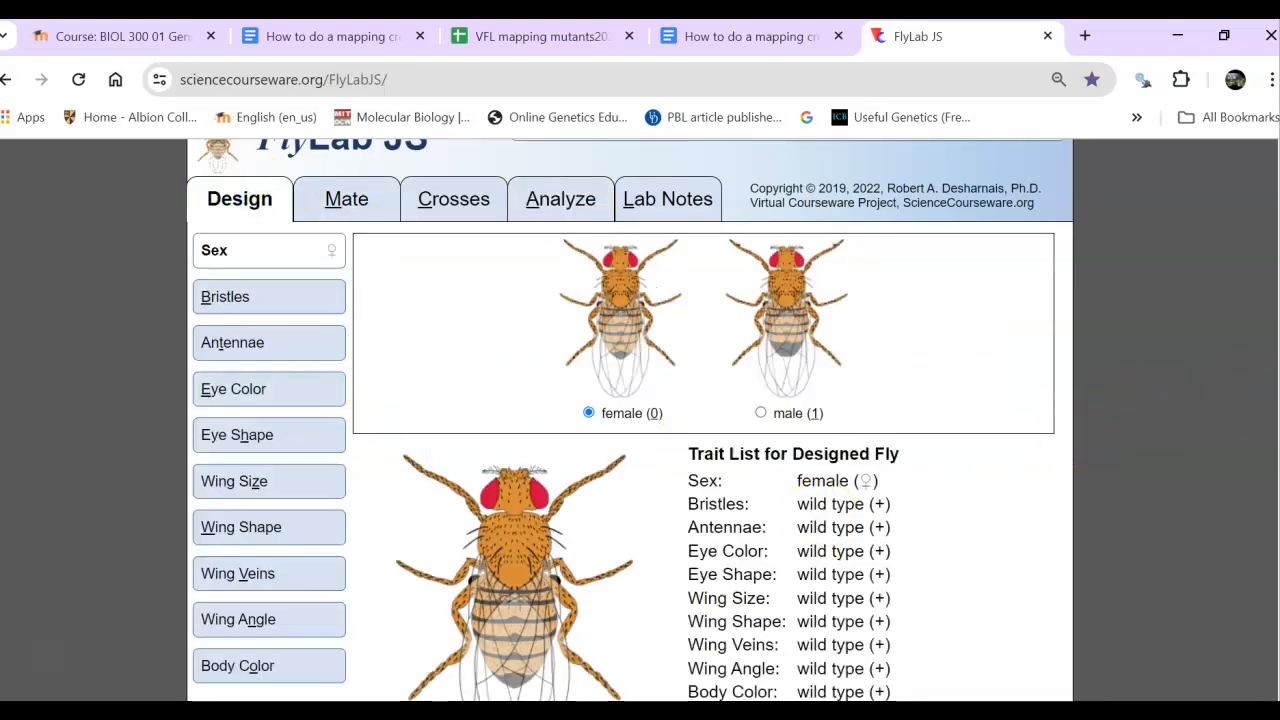
pyautogui.scroll(-1, 1151, 418)
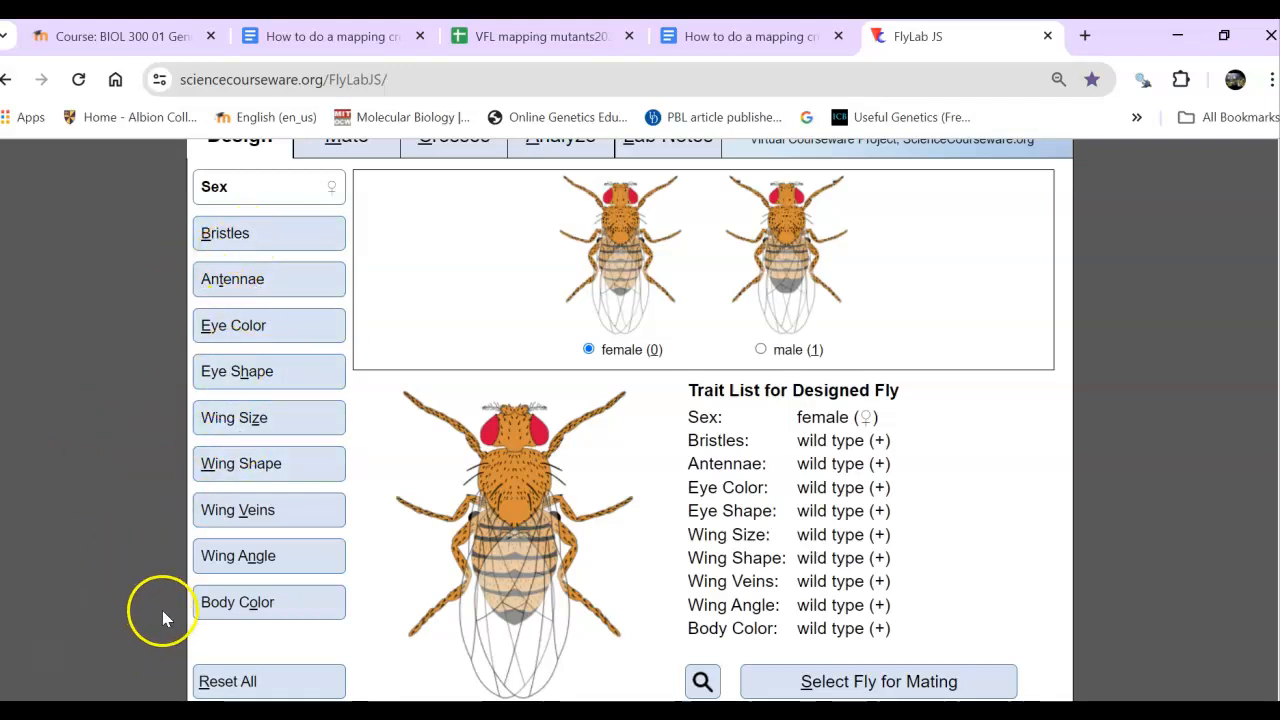
pyautogui.click(233, 373)
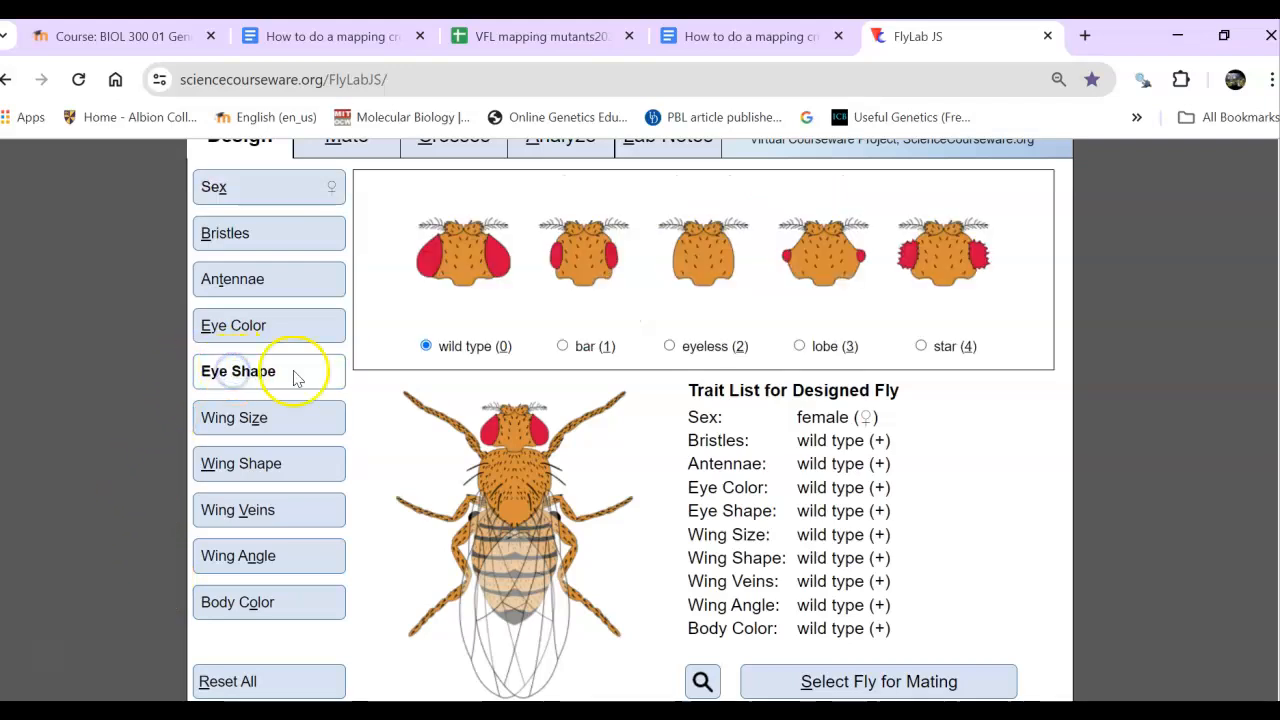
pyautogui.click(670, 346)
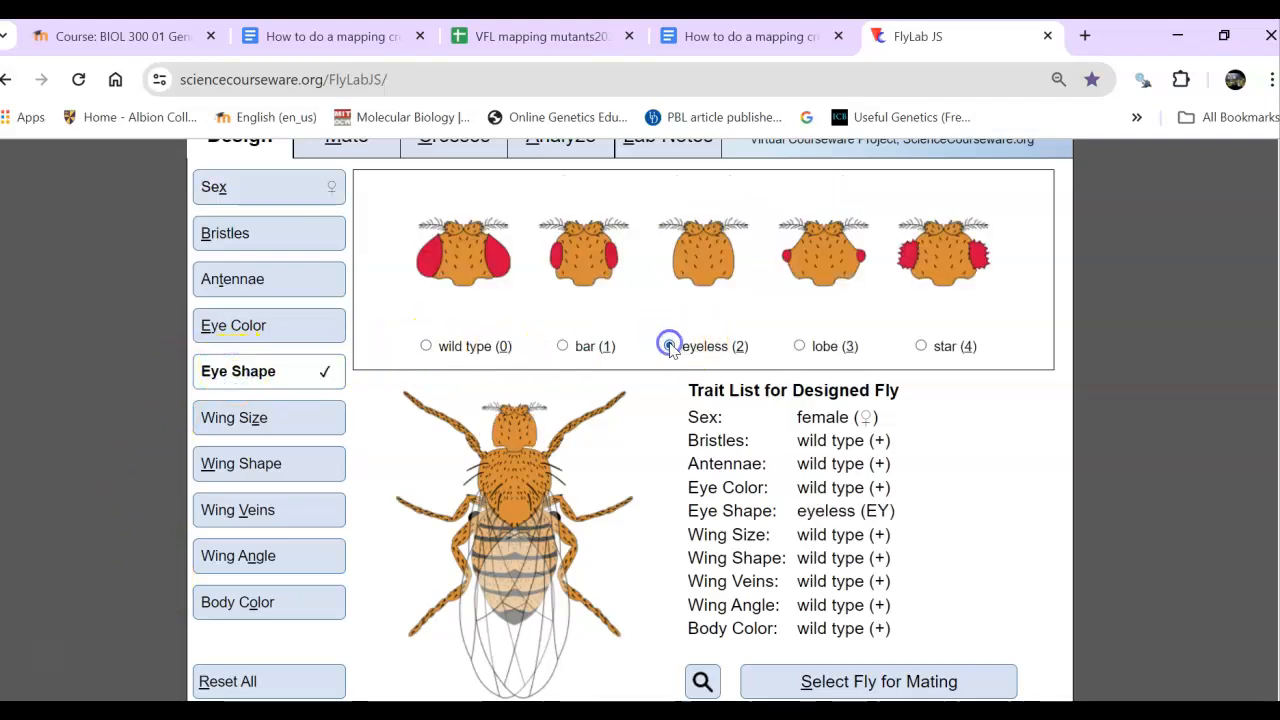
pyautogui.click(230, 235)
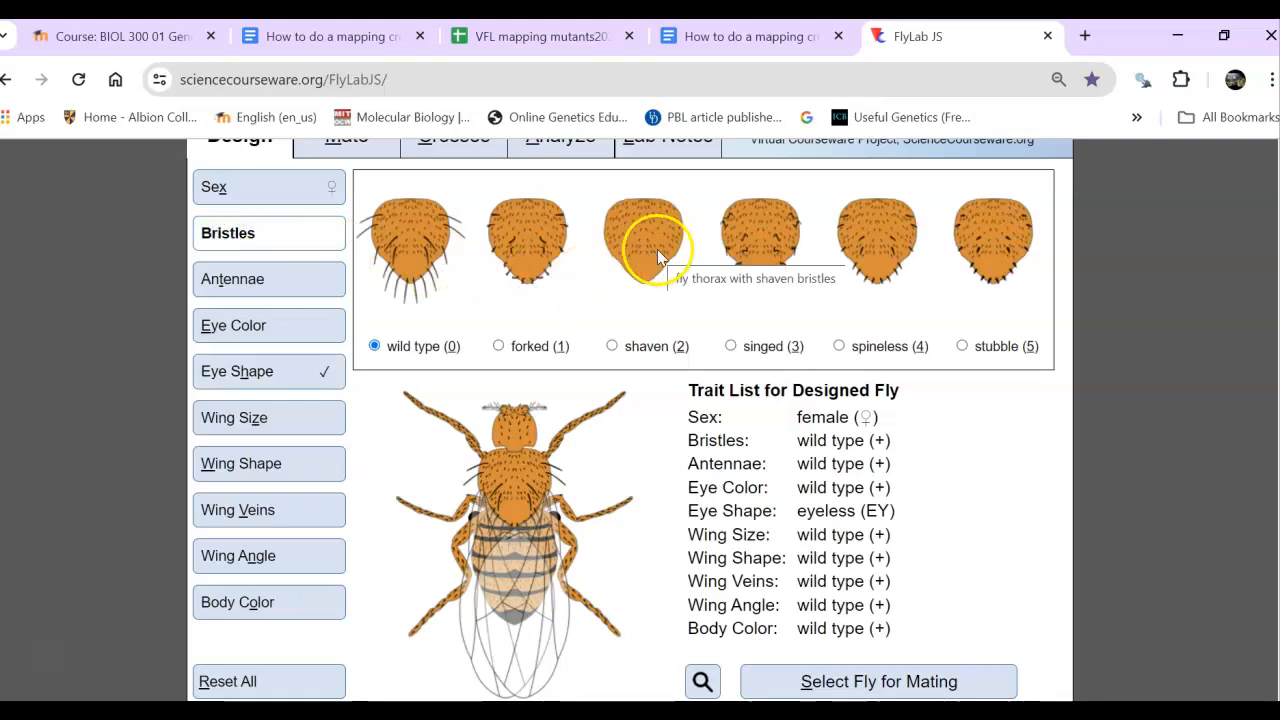
pyautogui.click(610, 347)
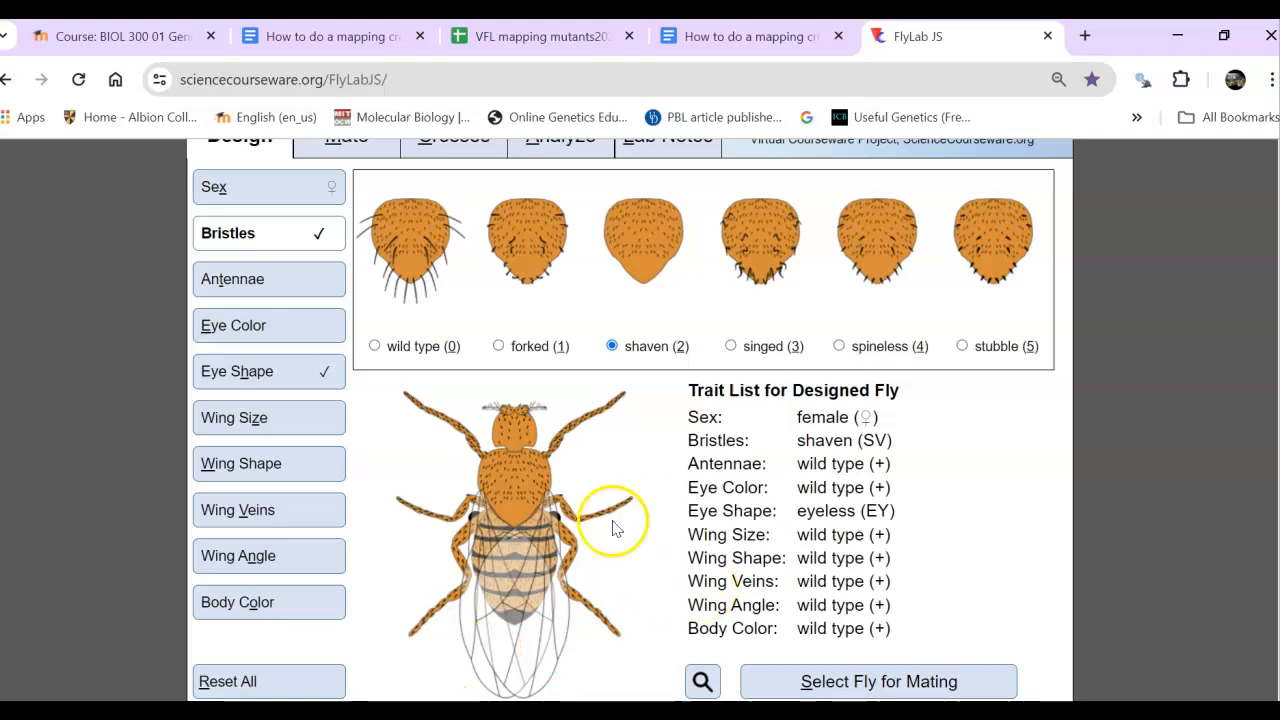
pyautogui.click(811, 680)
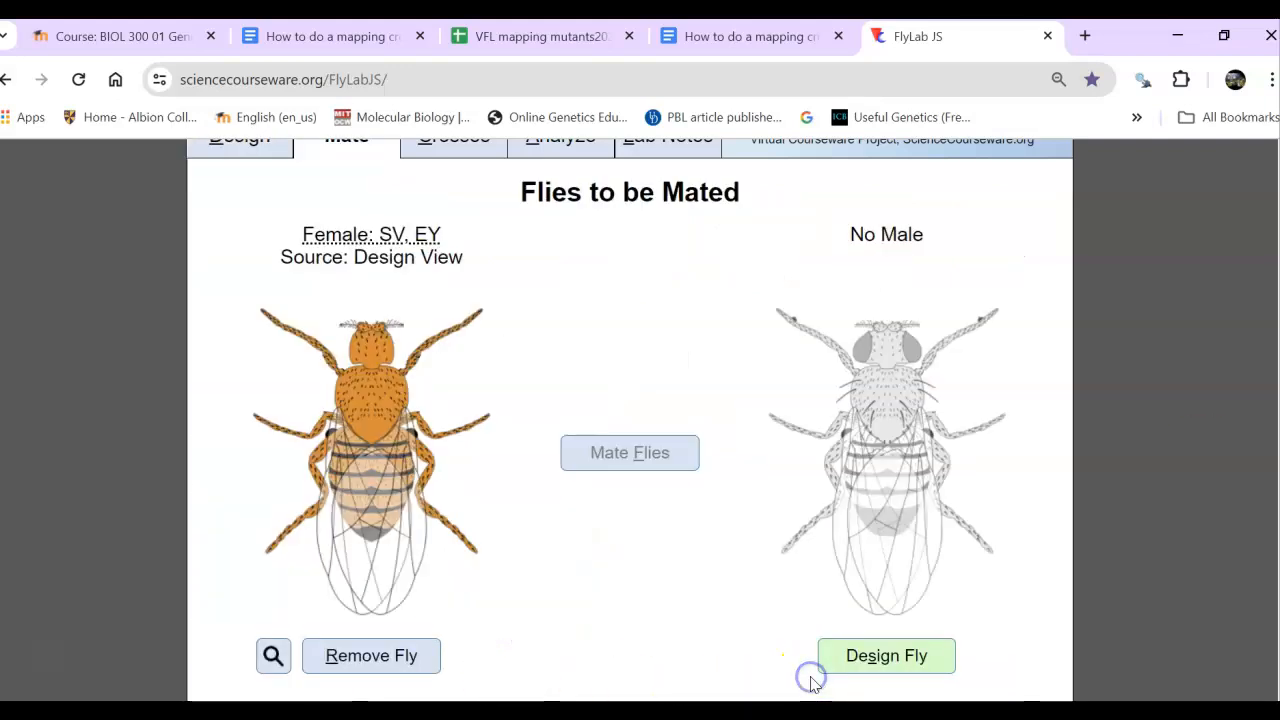
# - Select a wild-type male as the mate and cross him with the shaven, eyeless female
pyautogui.click(886, 655)
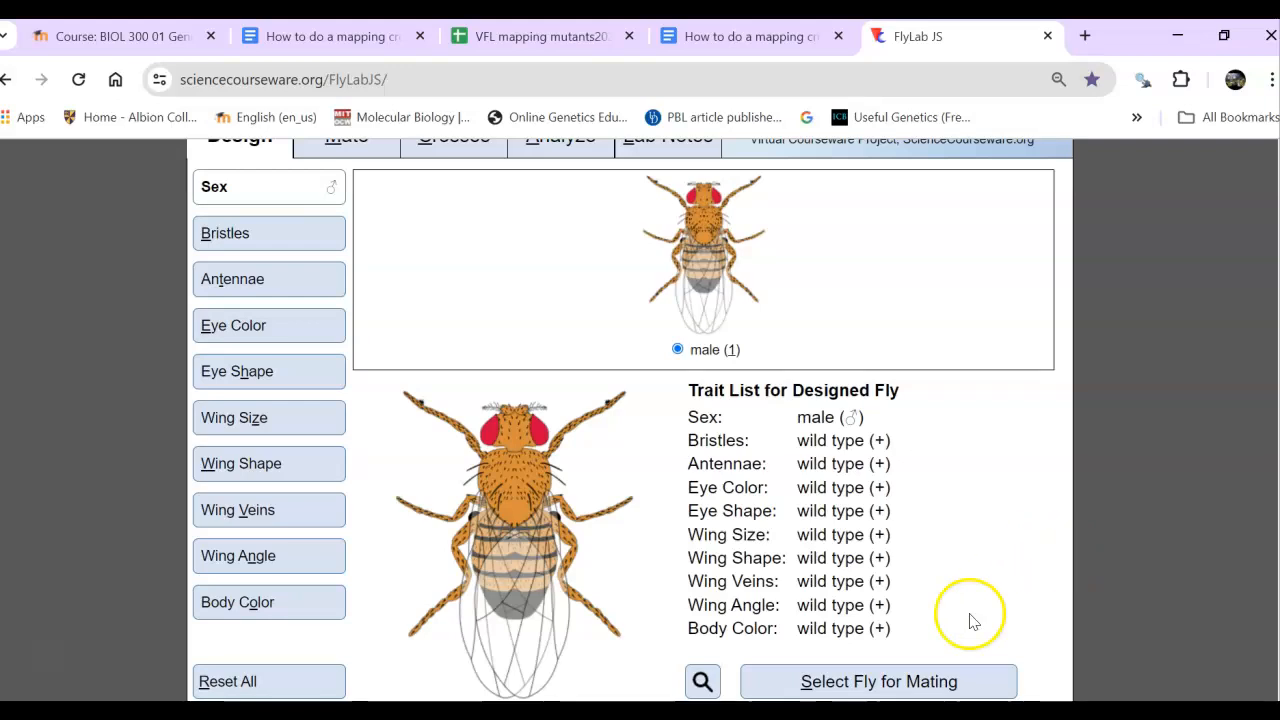
pyautogui.click(933, 685)
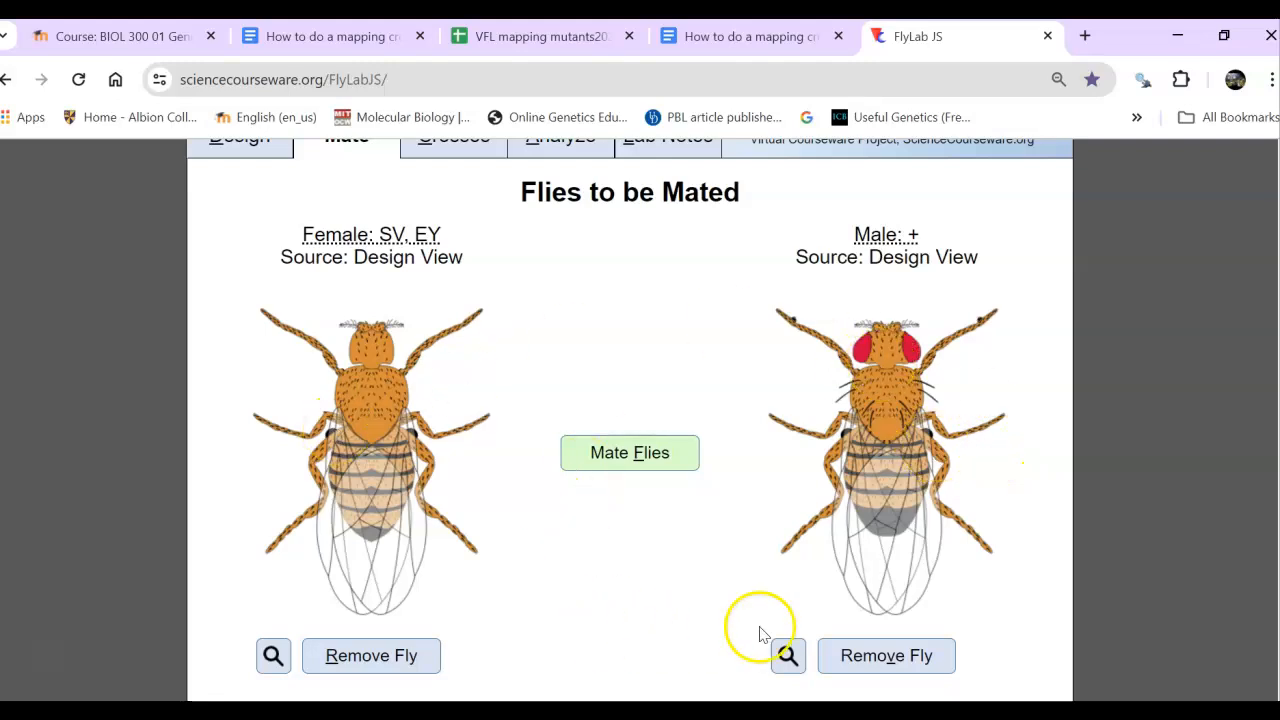
pyautogui.click(632, 457)
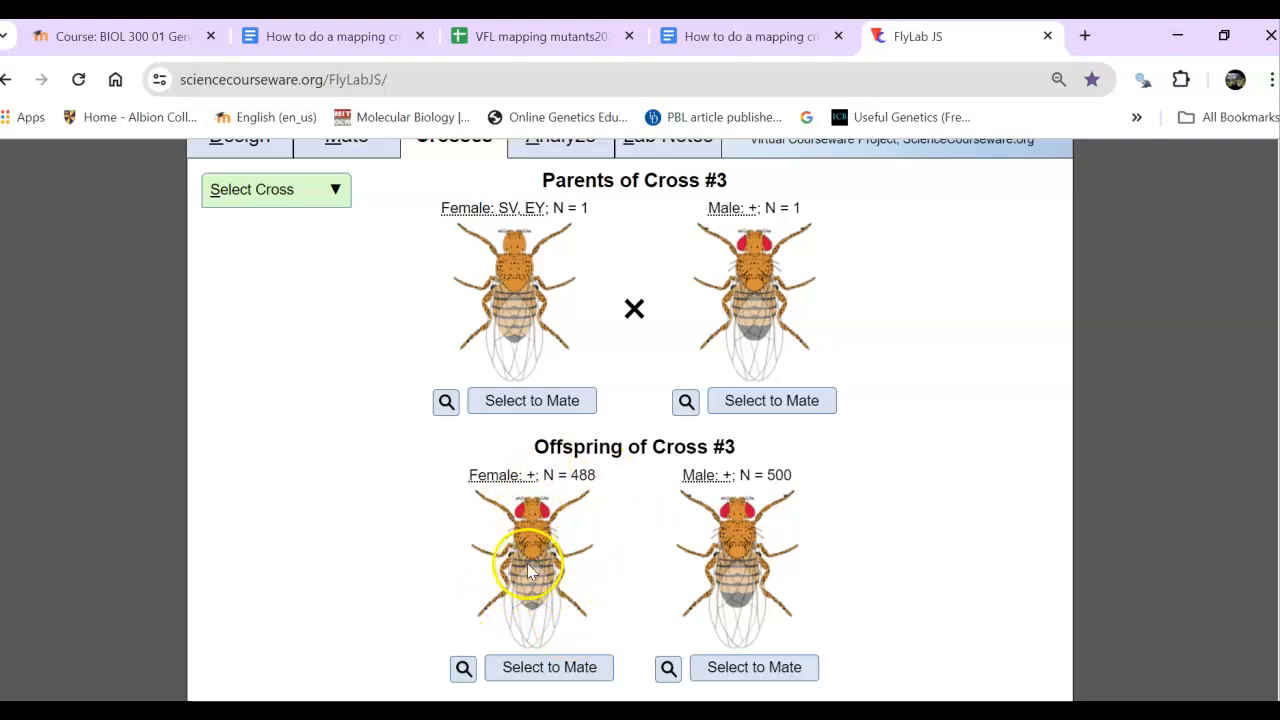
# - Test-cross a wild-type female offspring of cross #3 to a newly designed male with shaven bristles and eyeless eye shape
pyautogui.moveTo(524, 560)
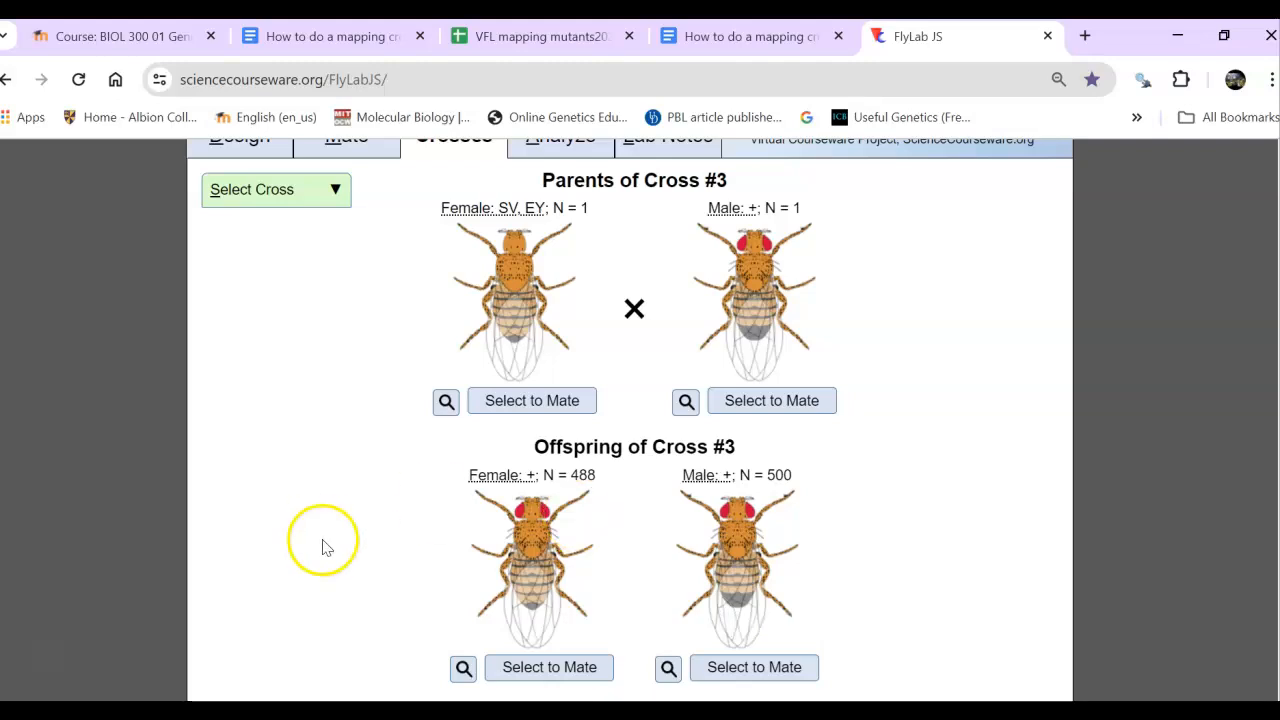
pyautogui.click(530, 670)
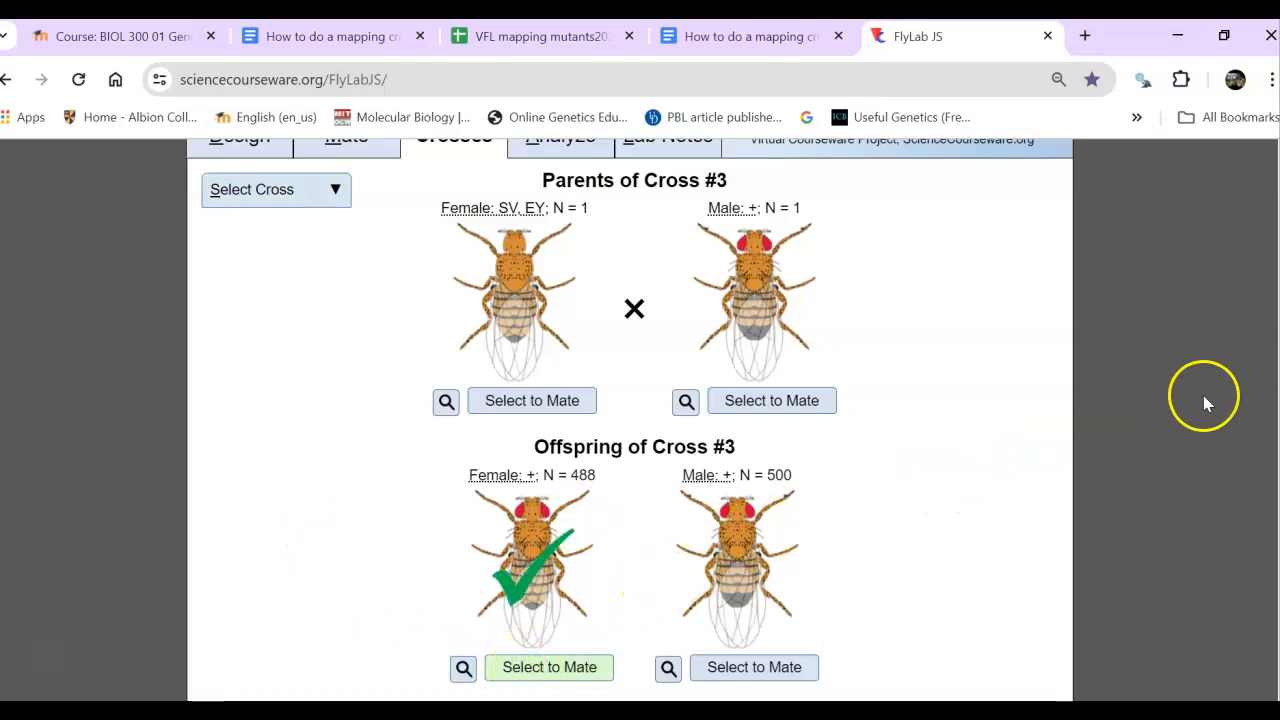
pyautogui.moveTo(1272, 487); pyautogui.dragTo(1275, 367)
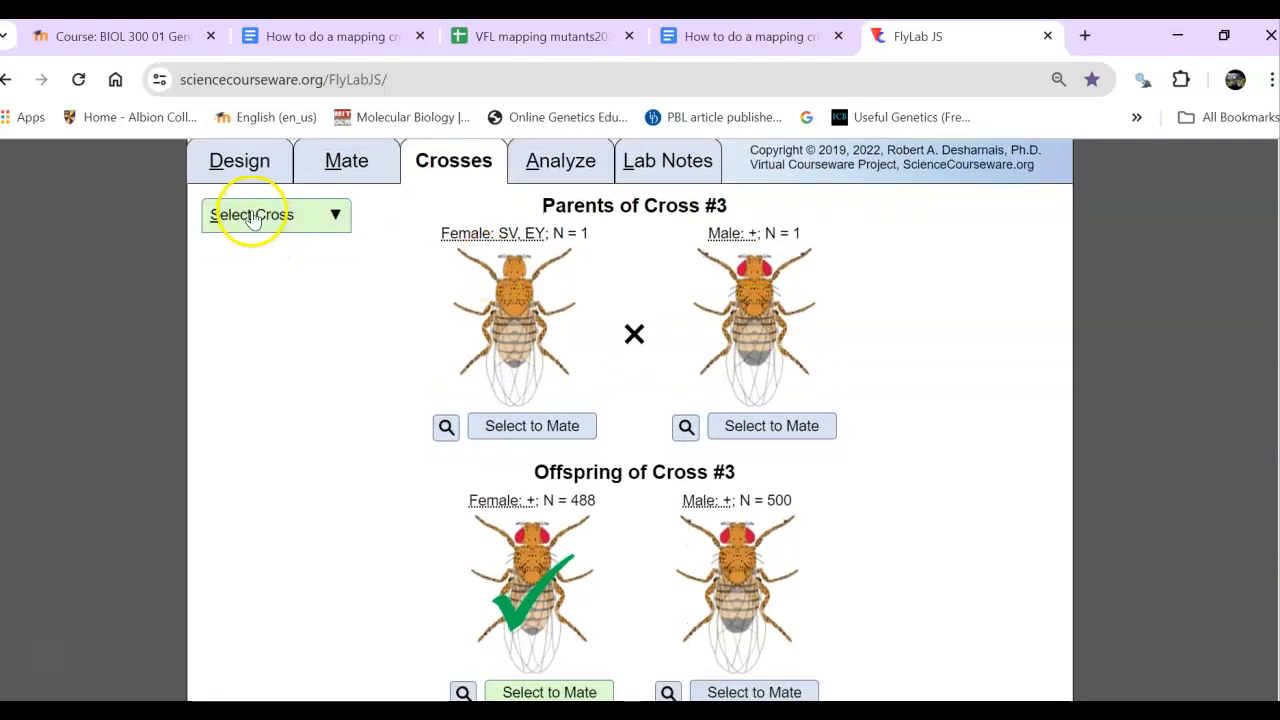
pyautogui.click(236, 162)
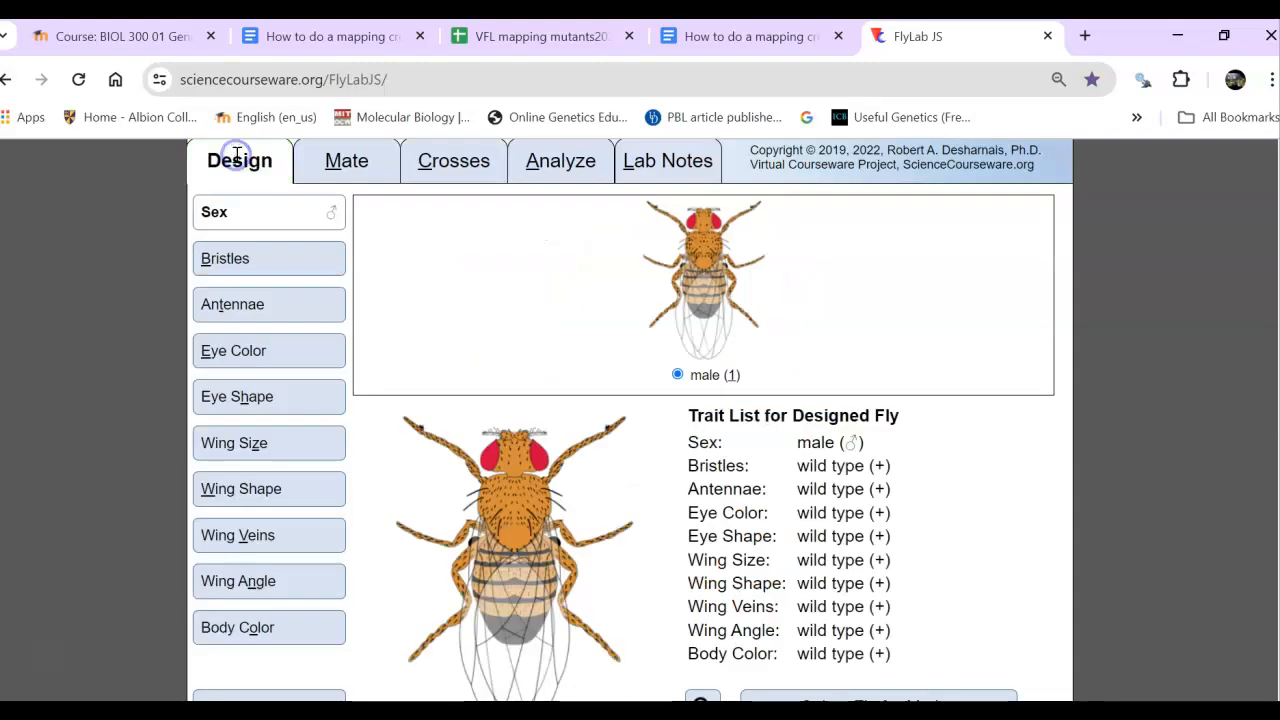
pyautogui.click(229, 354)
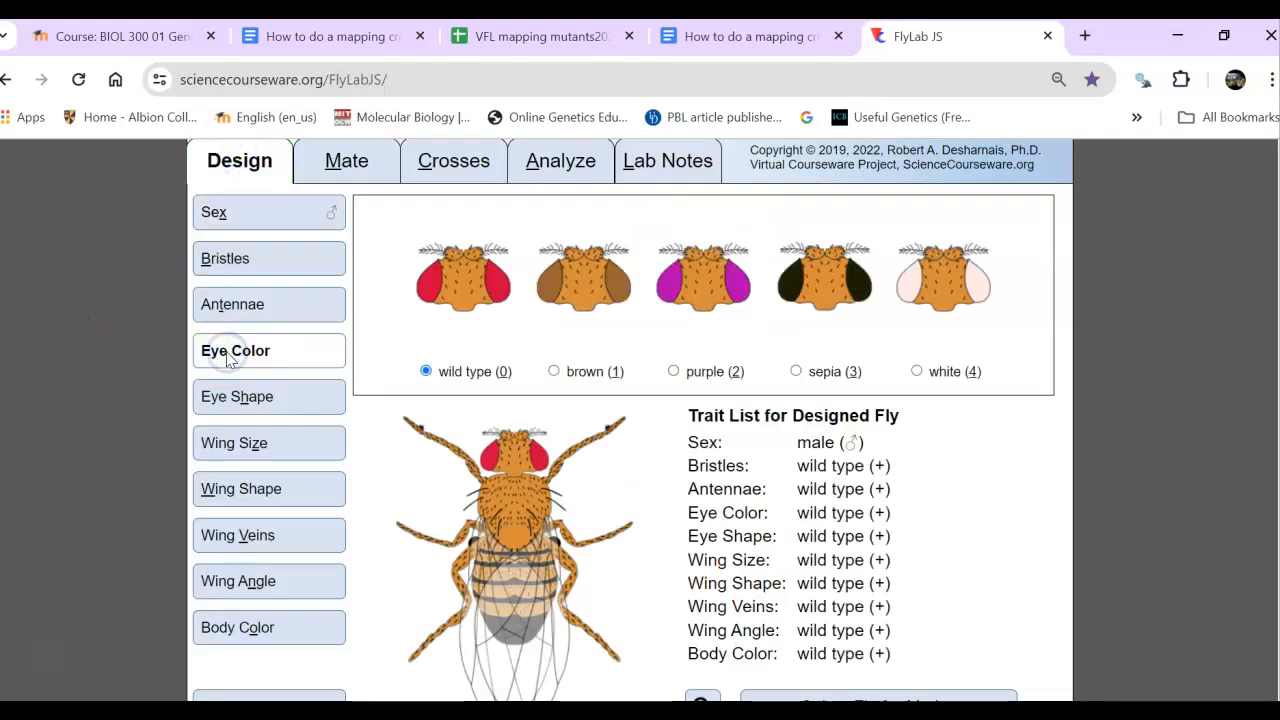
pyautogui.click(247, 259)
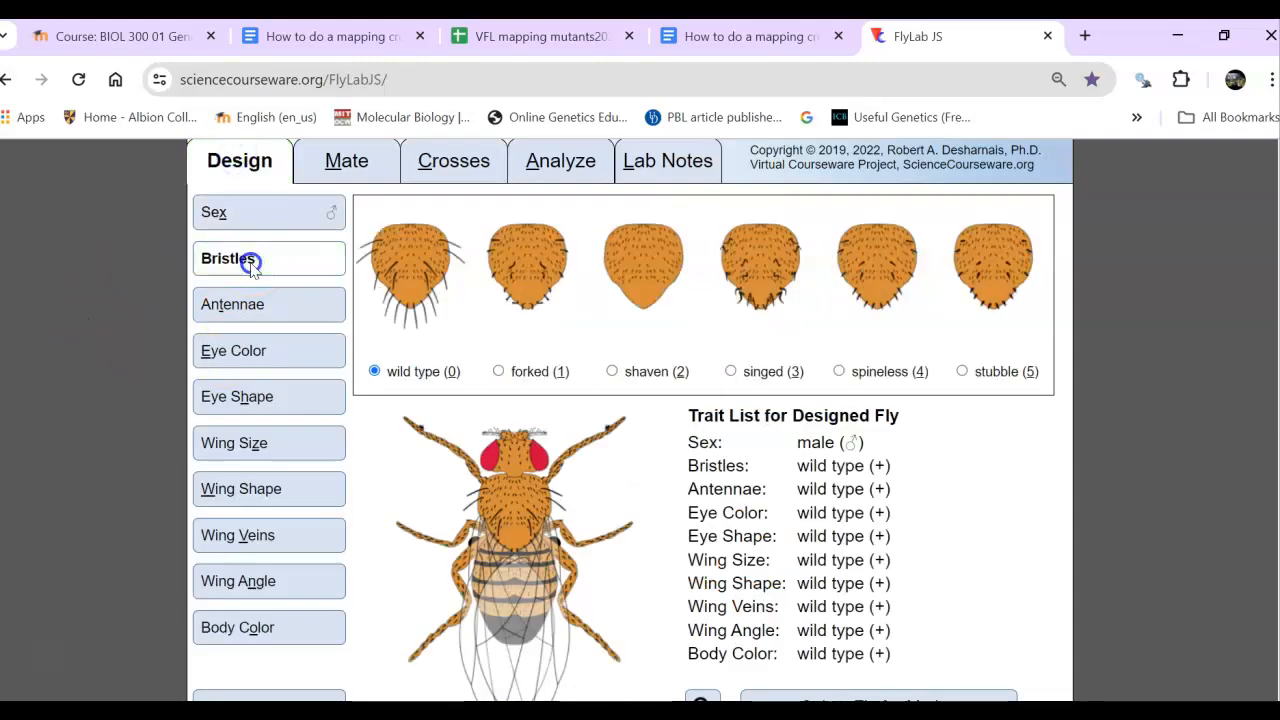
pyautogui.click(611, 371)
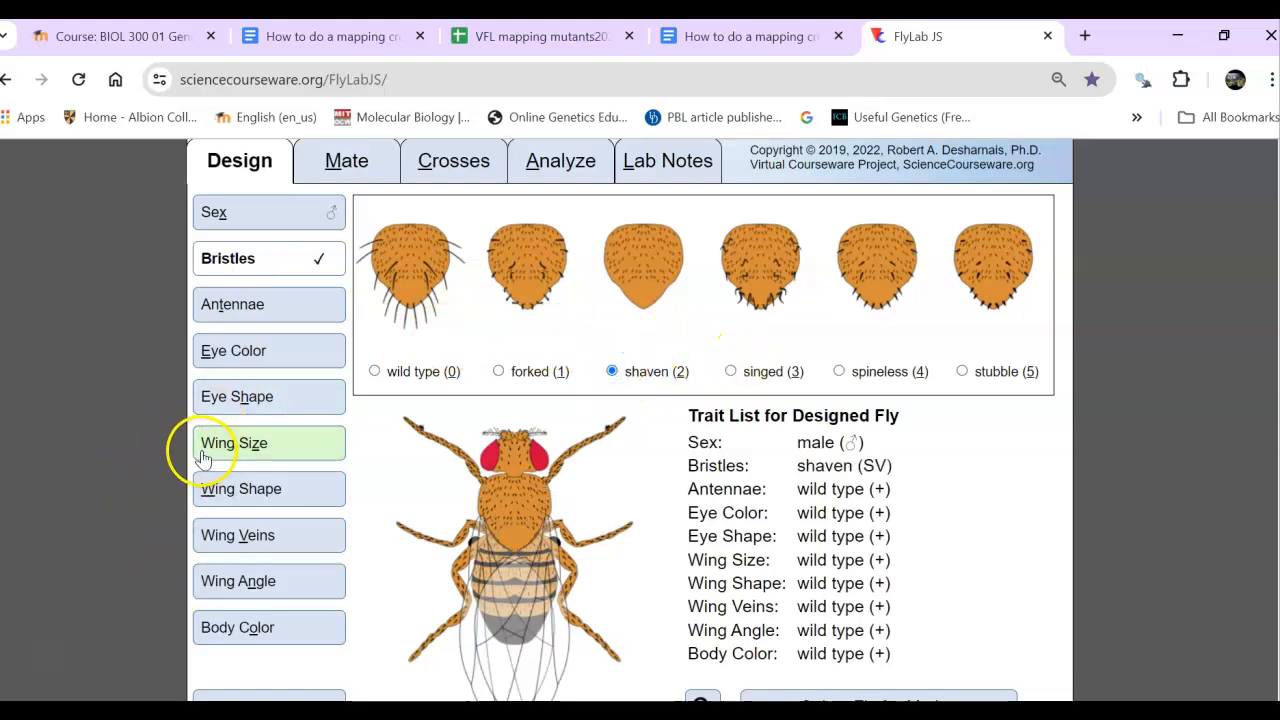
pyautogui.click(229, 402)
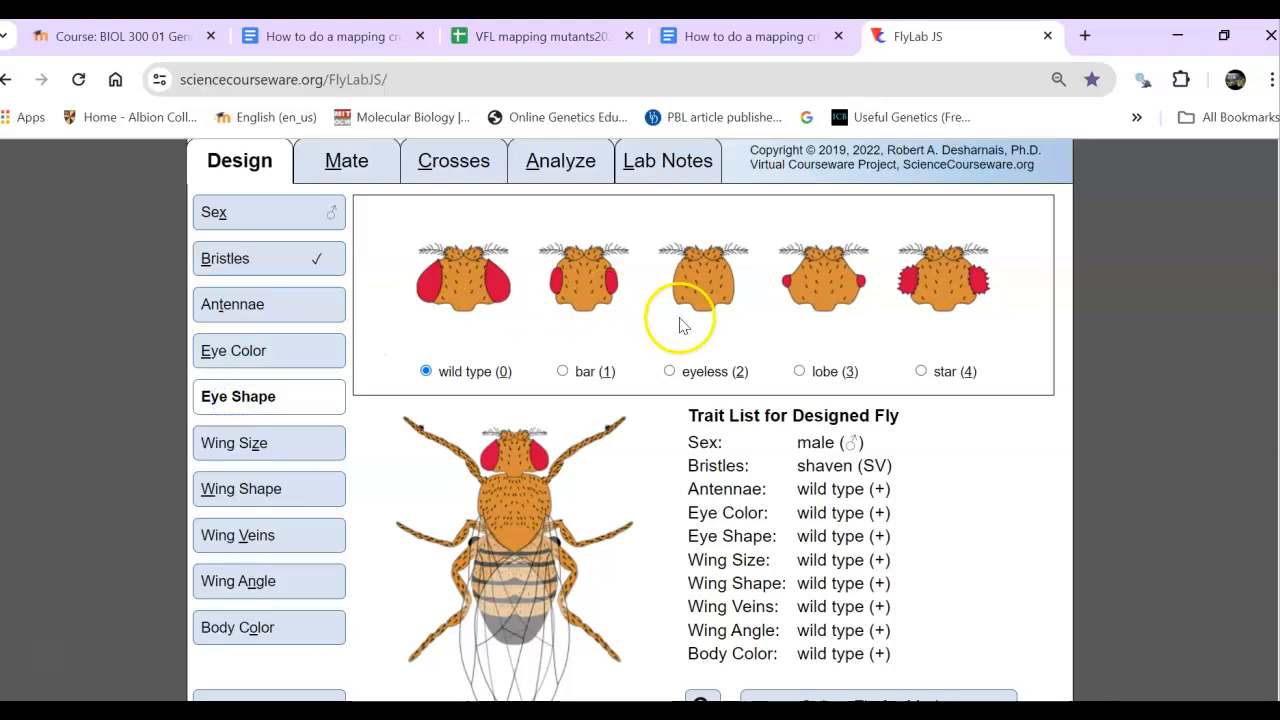
pyautogui.click(669, 371)
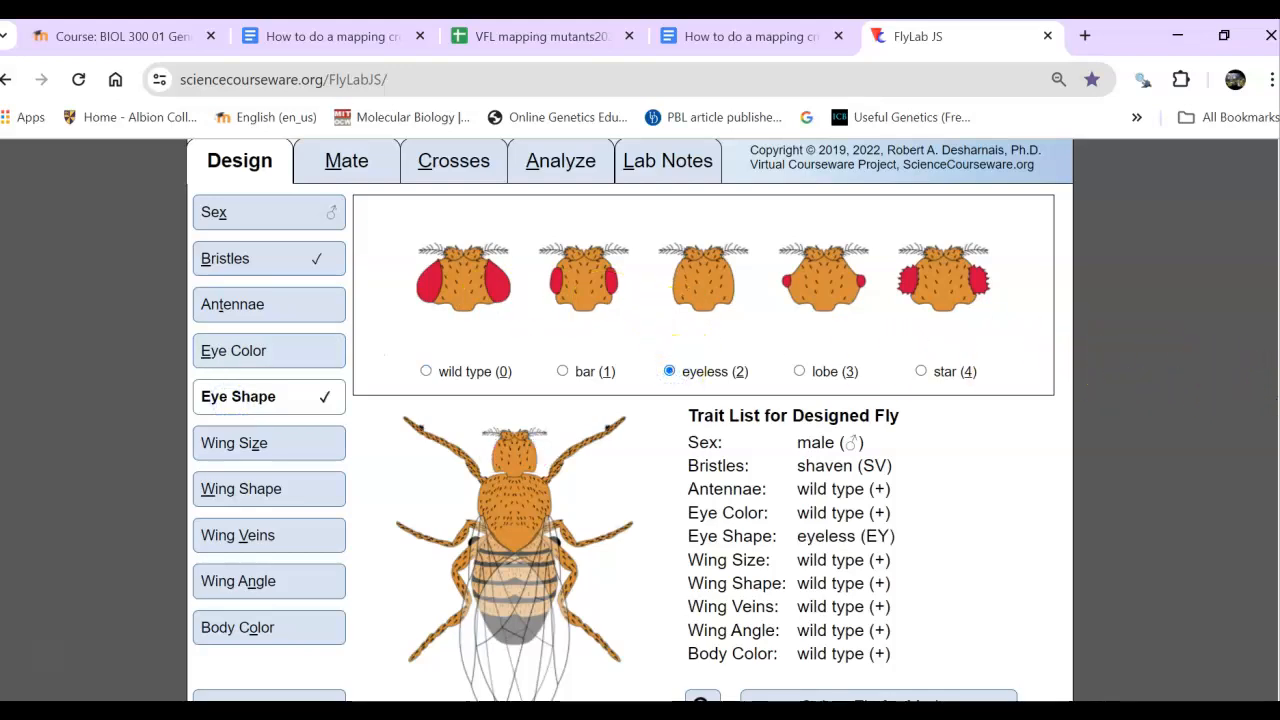
pyautogui.click(912, 698)
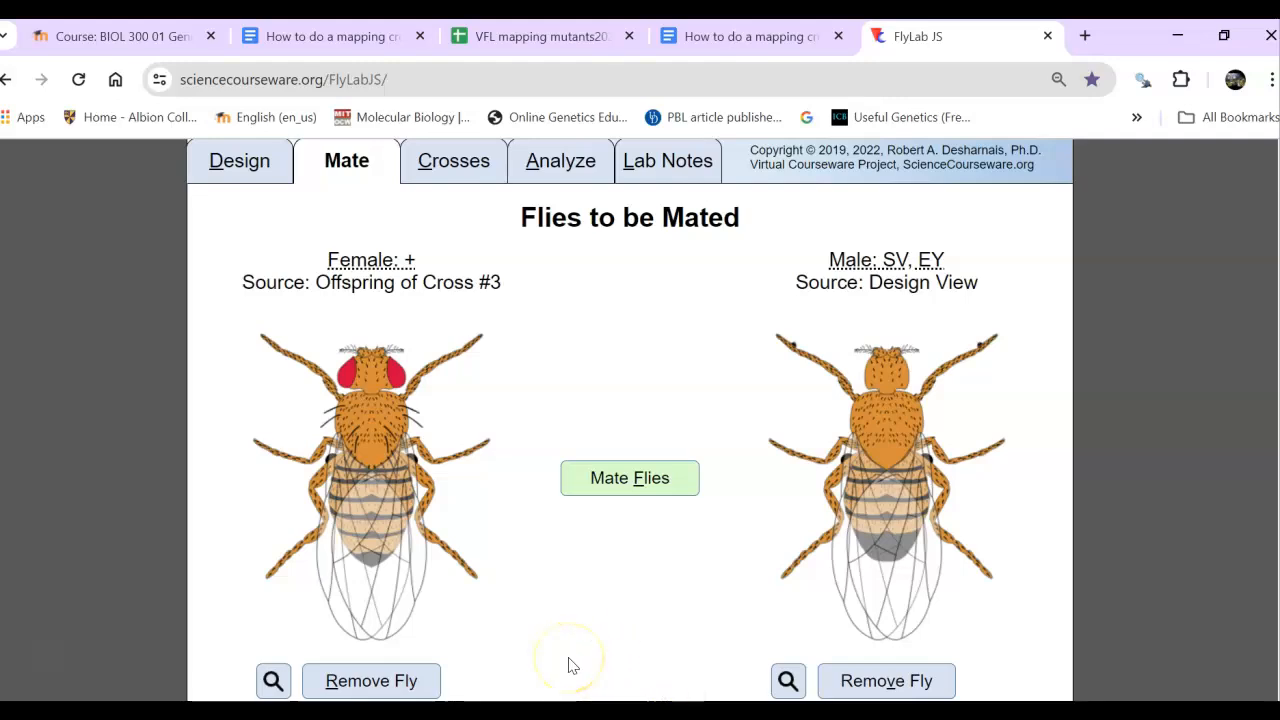
pyautogui.click(601, 478)
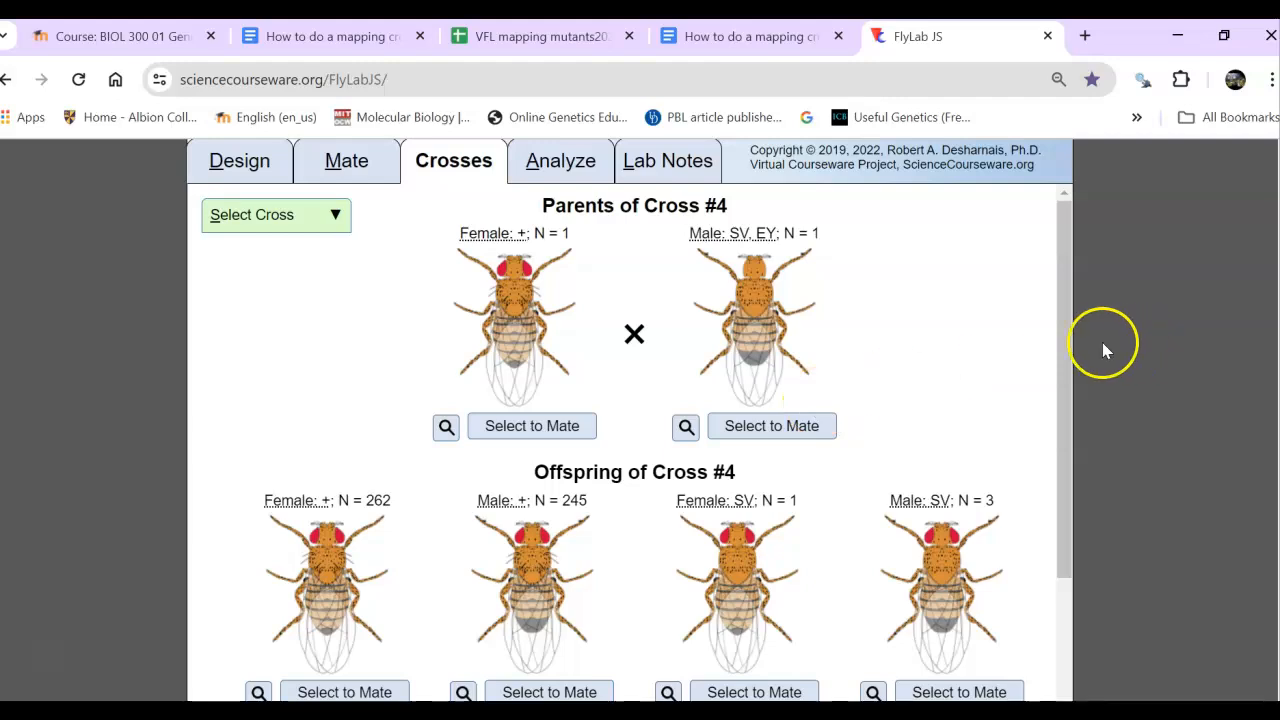
# - Look over the offspring of cross #4 and analyze its results with the sex of the flies ignored
pyautogui.click(1066, 372)
pyautogui.moveTo(1066, 372); pyautogui.dragTo(1089, 251)
pyautogui.click(572, 163)
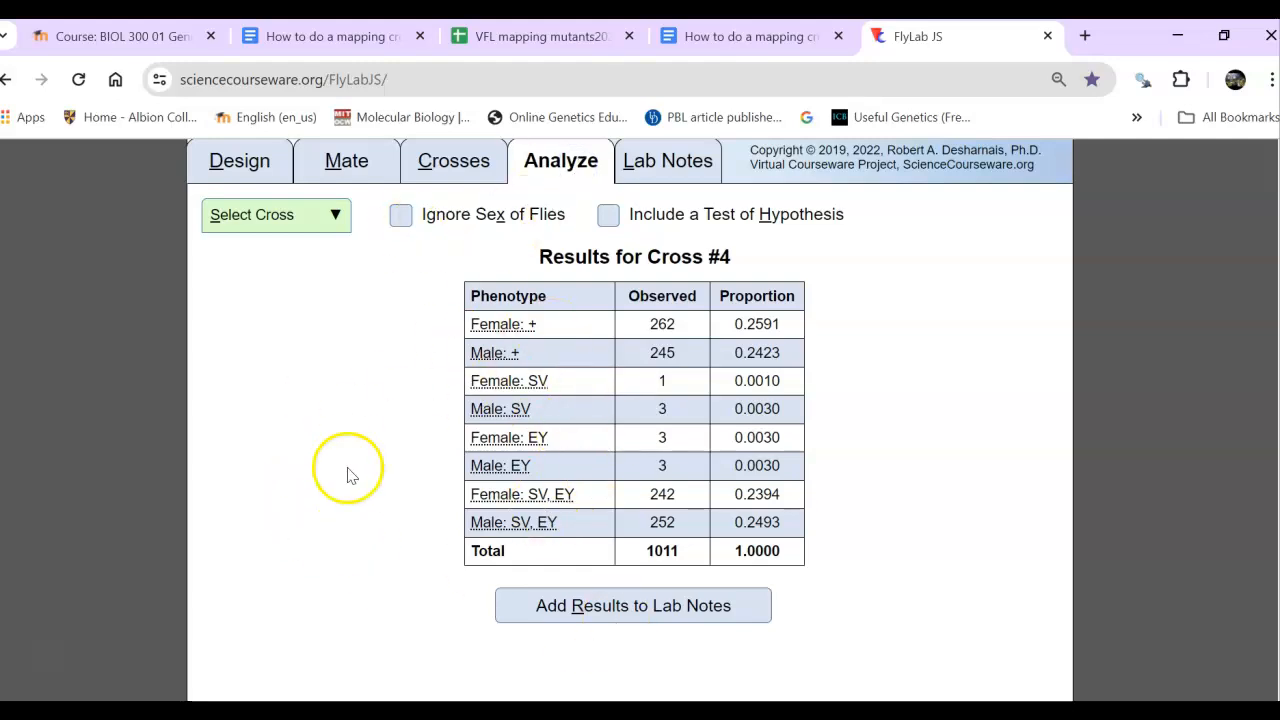
pyautogui.click(400, 217)
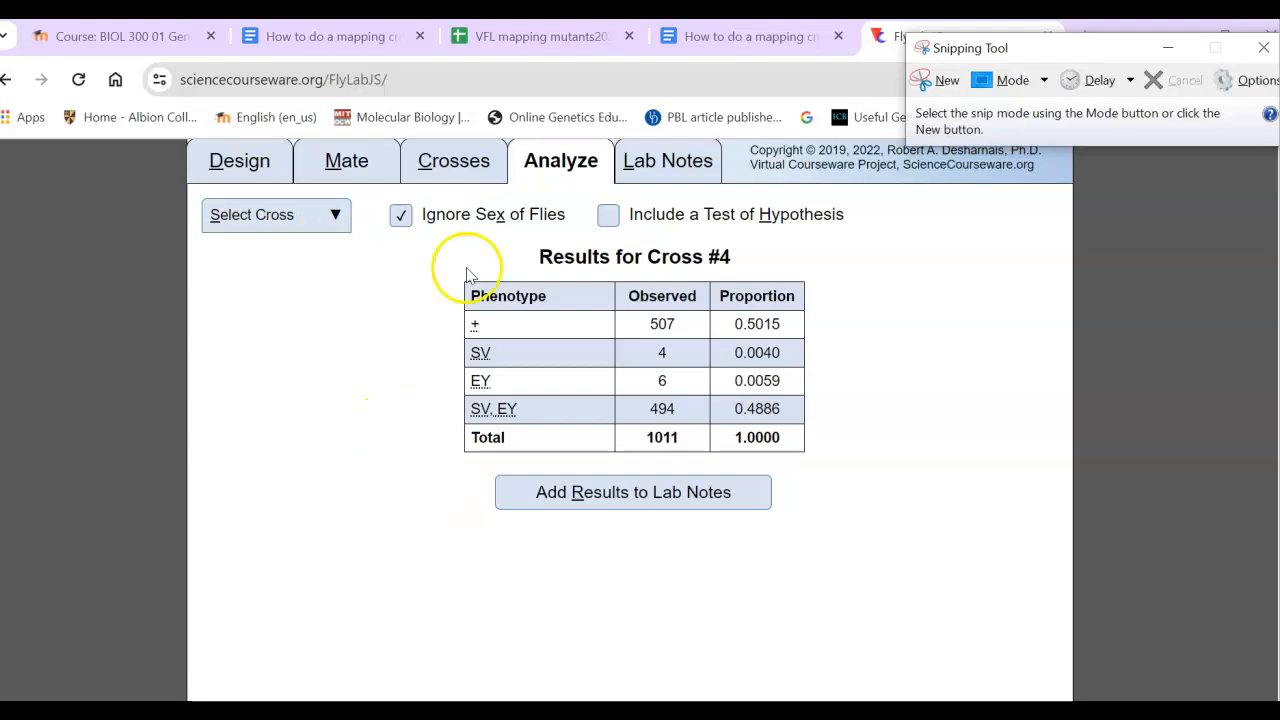
# - Capture the Cross #4 results table from heading to total row as a screen snip
pyautogui.click(953, 83)
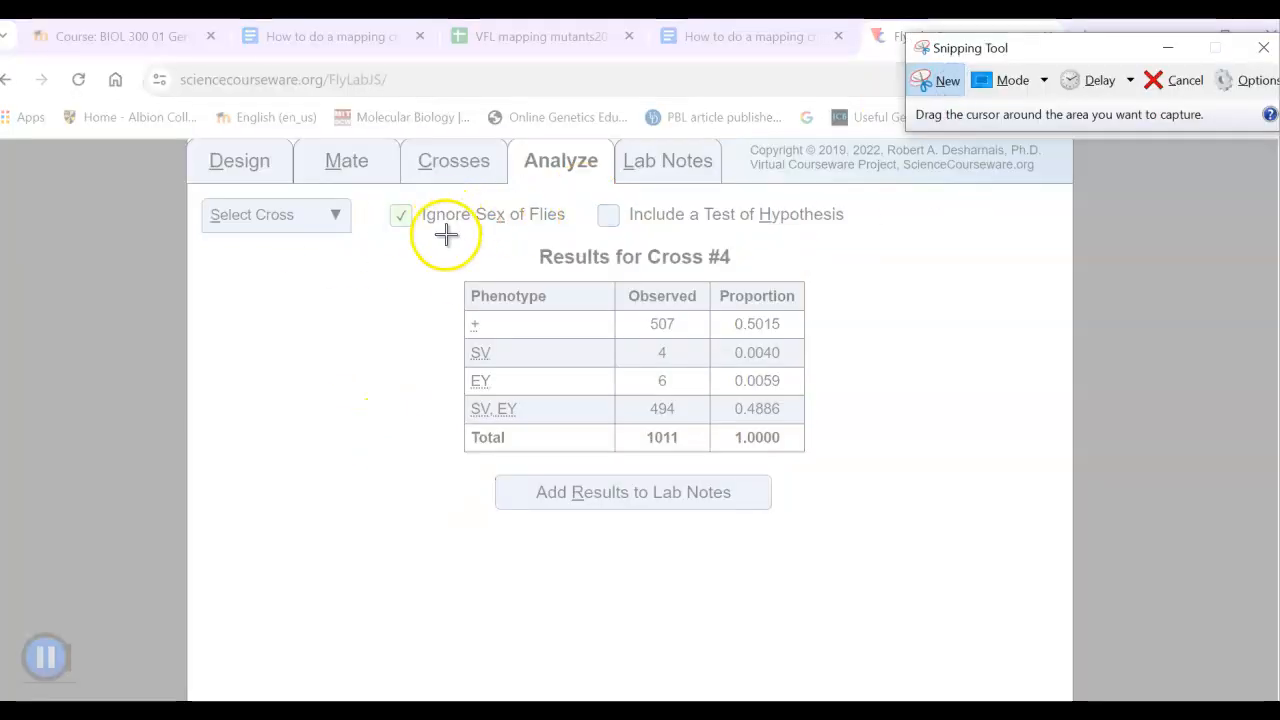
pyautogui.moveTo(434, 237); pyautogui.dragTo(880, 537)
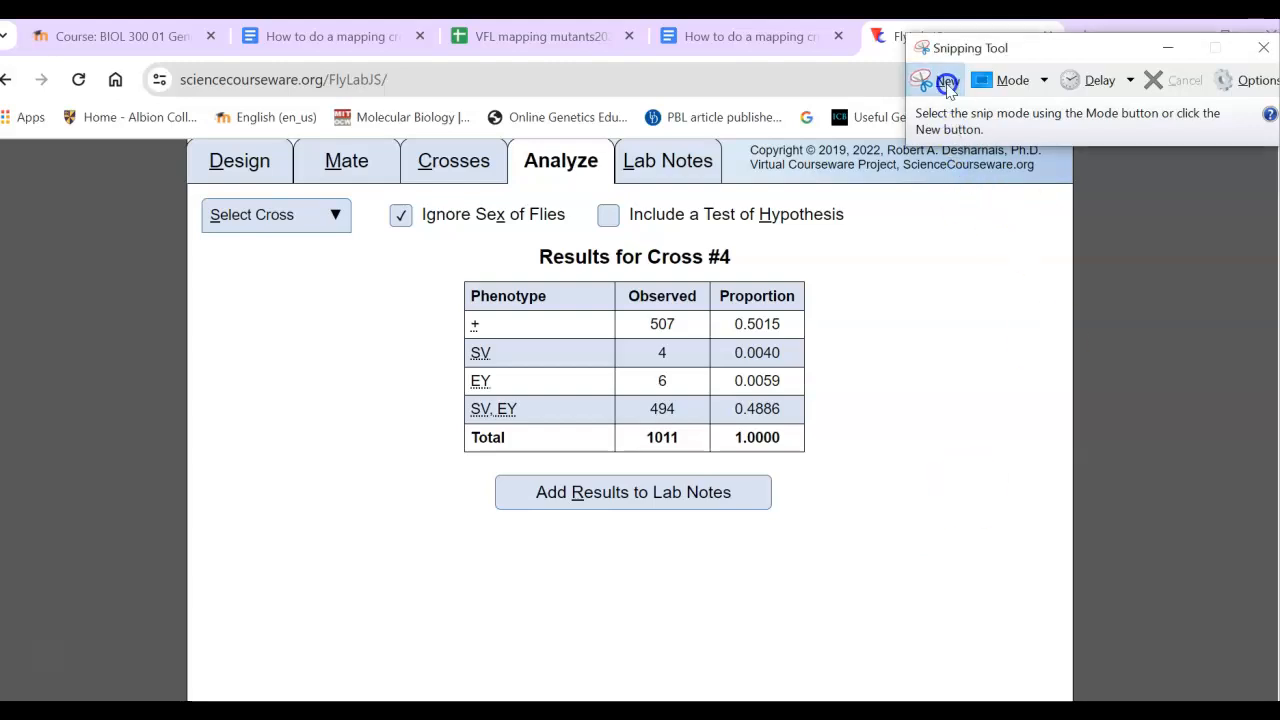
pyautogui.click(944, 82)
pyautogui.moveTo(442, 229); pyautogui.dragTo(434, 246)
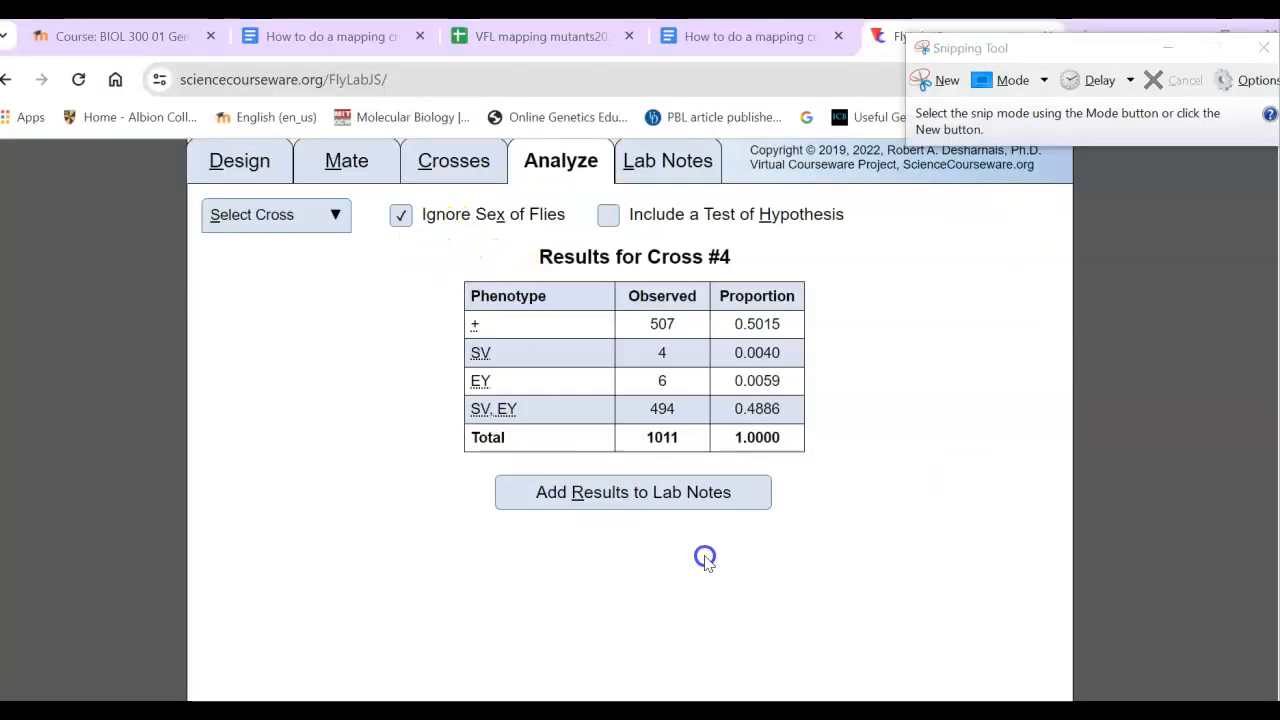
pyautogui.click(946, 82)
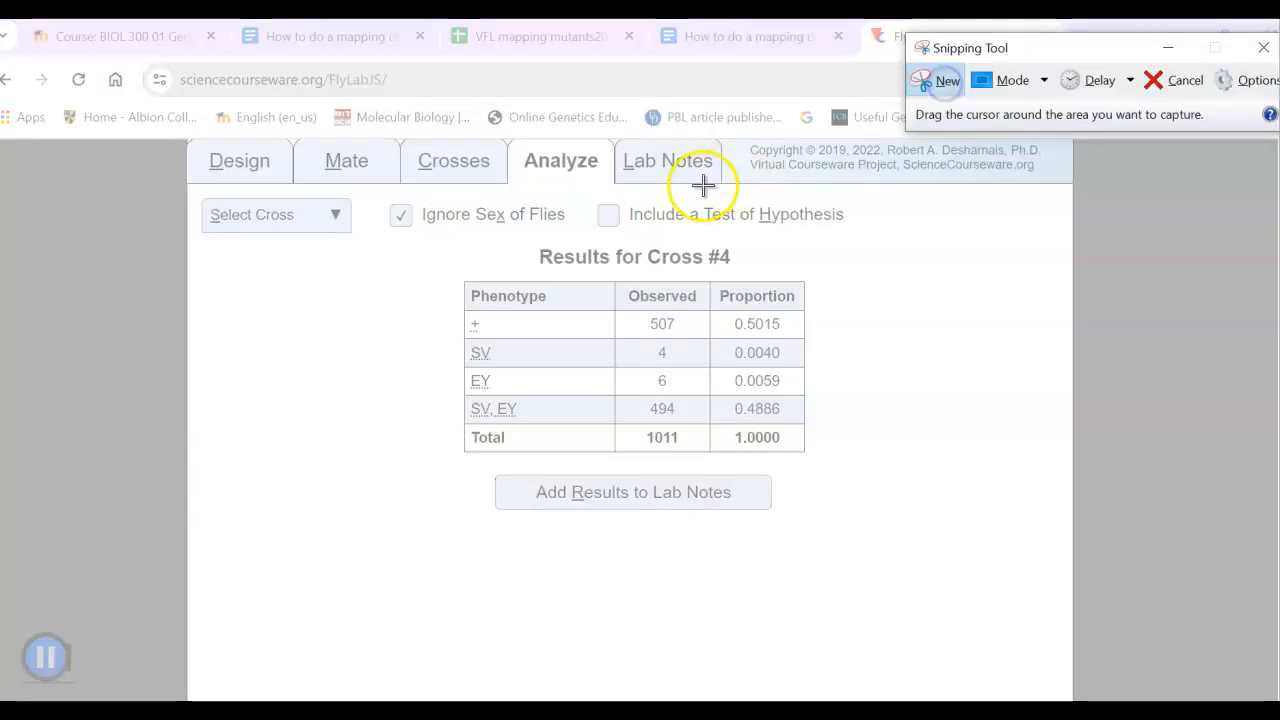
pyautogui.moveTo(424, 243); pyautogui.dragTo(875, 551)
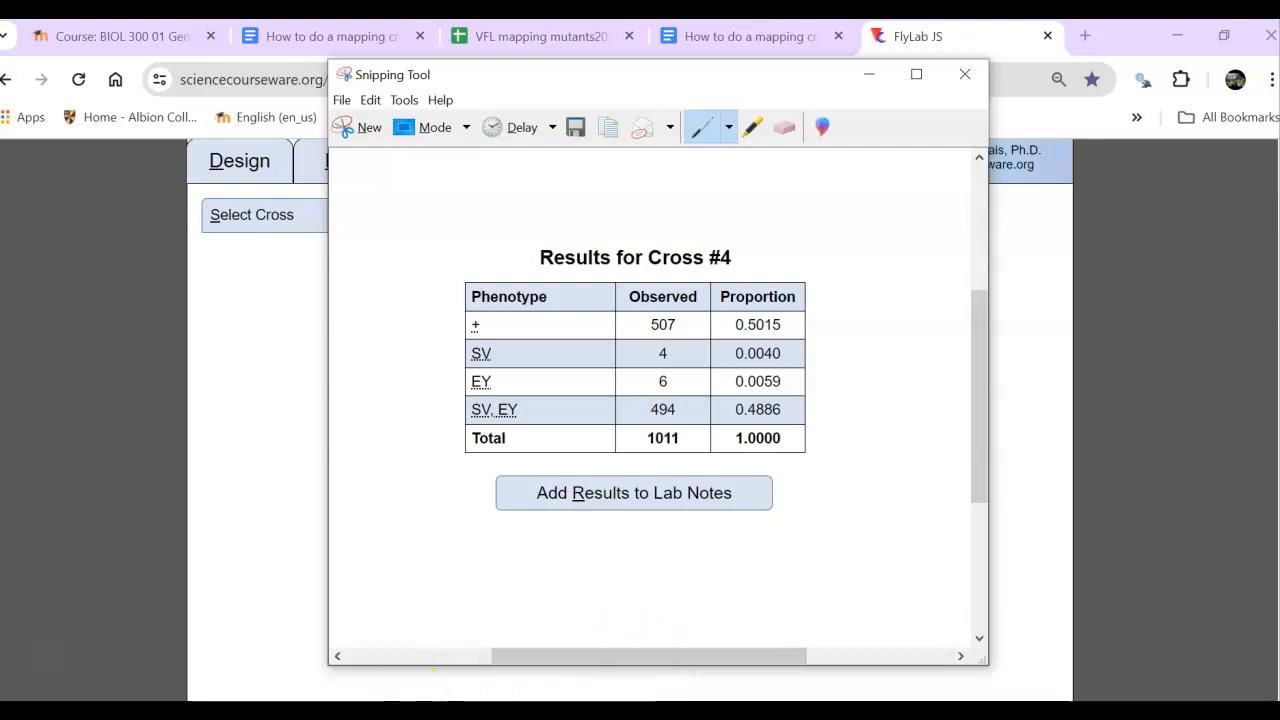
# - Switch to PowerPoint, create a blank presentation and delete the title and subtitle placeholders from the slide
pyautogui.click(433, 707)
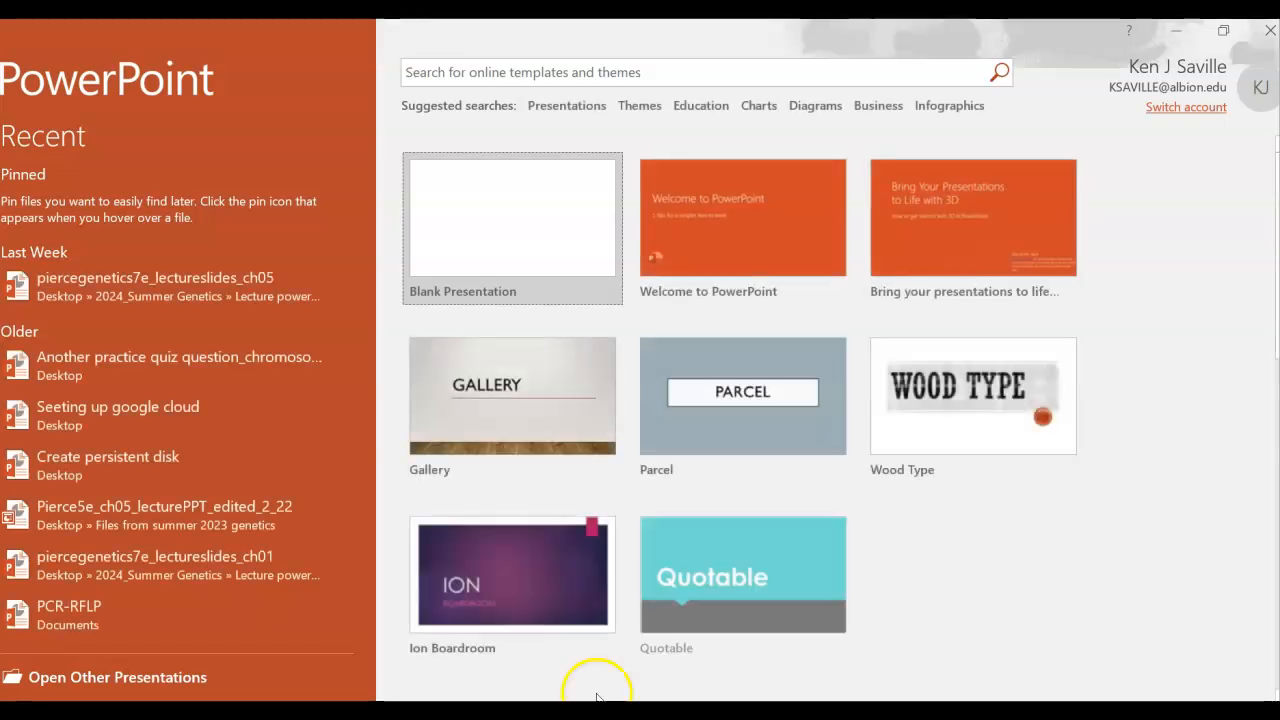
pyautogui.click(531, 167)
pyautogui.moveTo(391, 257)
pyautogui.mouseDown()
pyautogui.moveTo(940, 620)
pyautogui.moveTo(1120, 628)
pyautogui.mouseUp()
pyautogui.press('Delete')
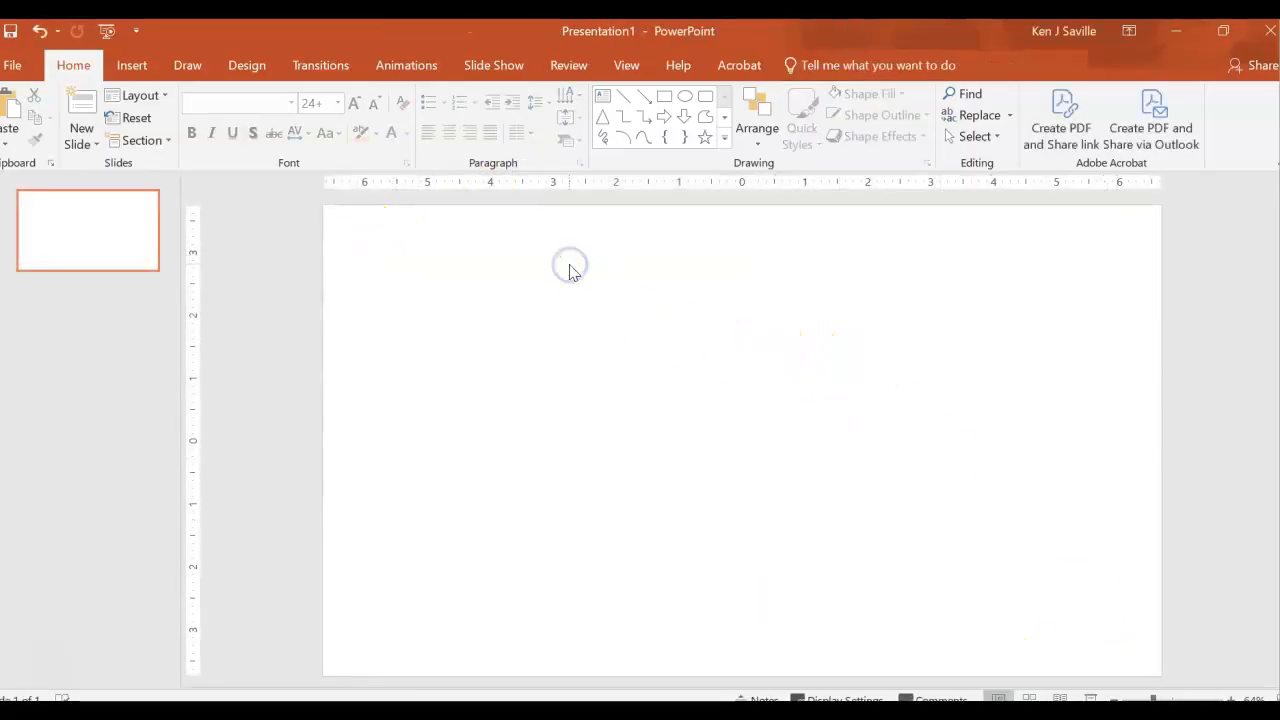
# - Paste the Cross #4 results snip, scaled down near the slide's upper edge, and preview it in a slide show
pyautogui.hotkey('ctrl', 'v')
pyautogui.moveTo(527, 590); pyautogui.dragTo(643, 471)
pyautogui.moveTo(706, 409); pyautogui.dragTo(612, 331)
pyautogui.click(414, 355)
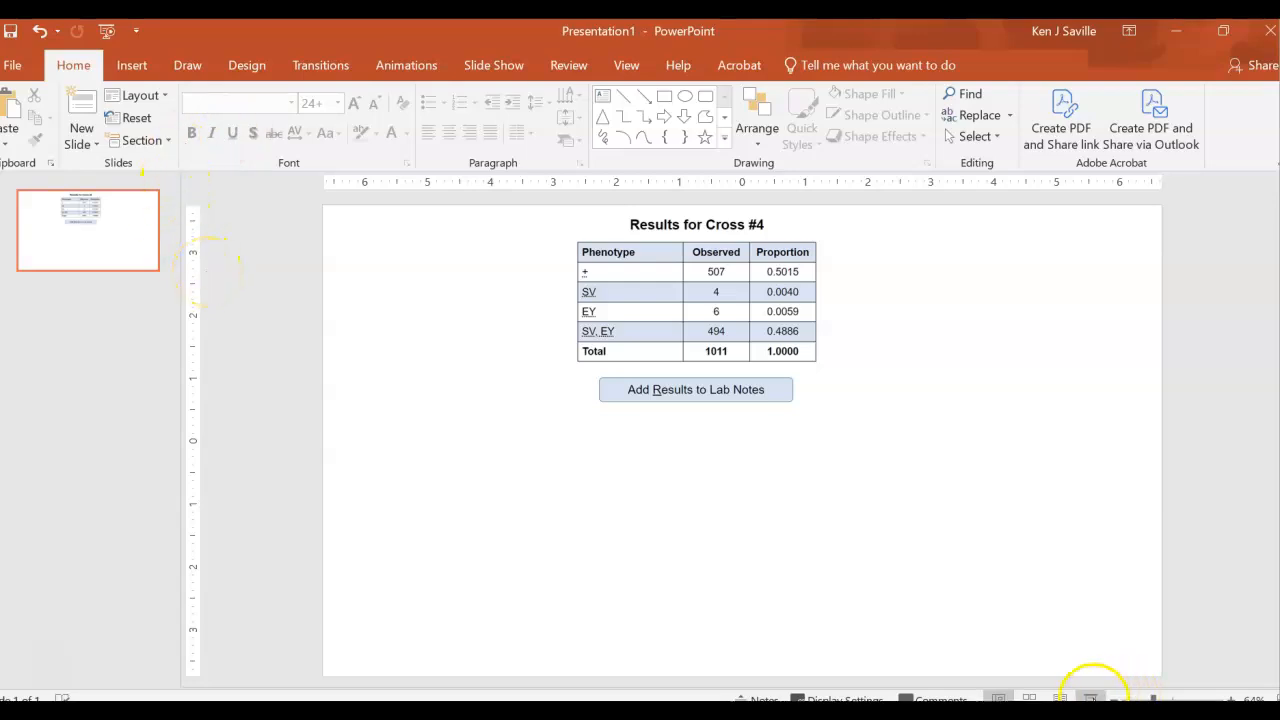
pyautogui.click(1093, 692)
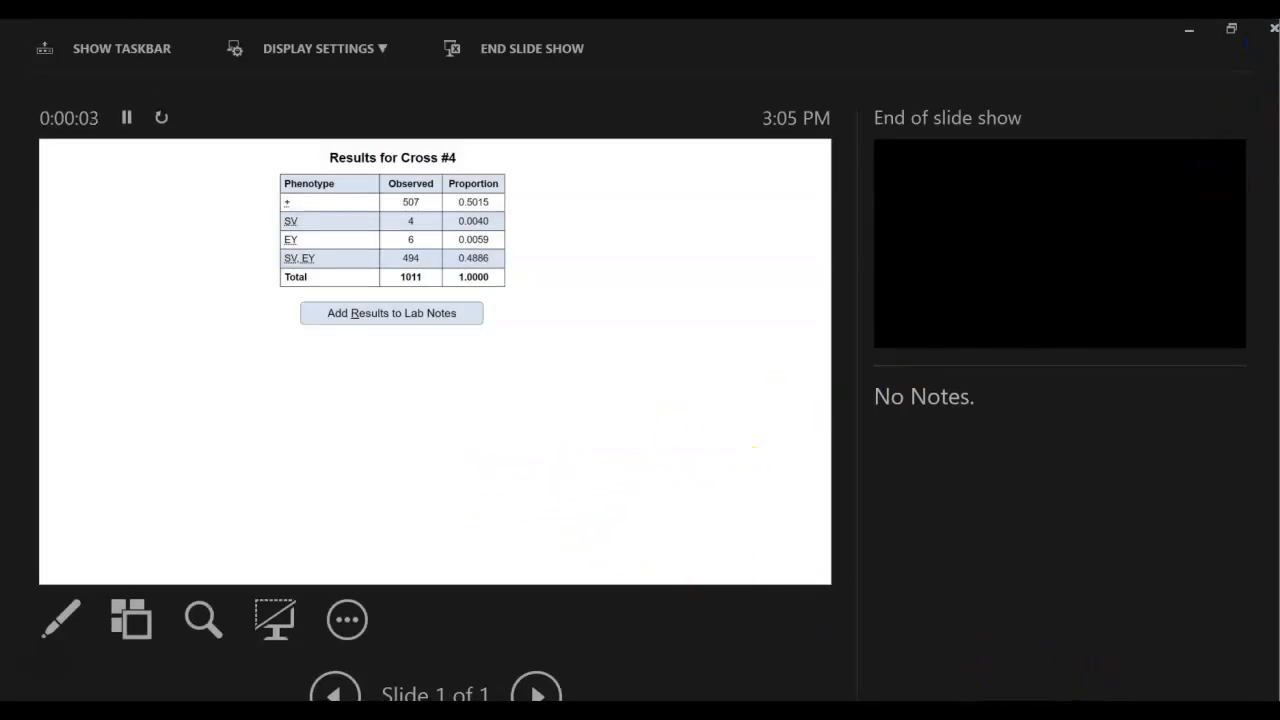
pyautogui.click(1272, 29)
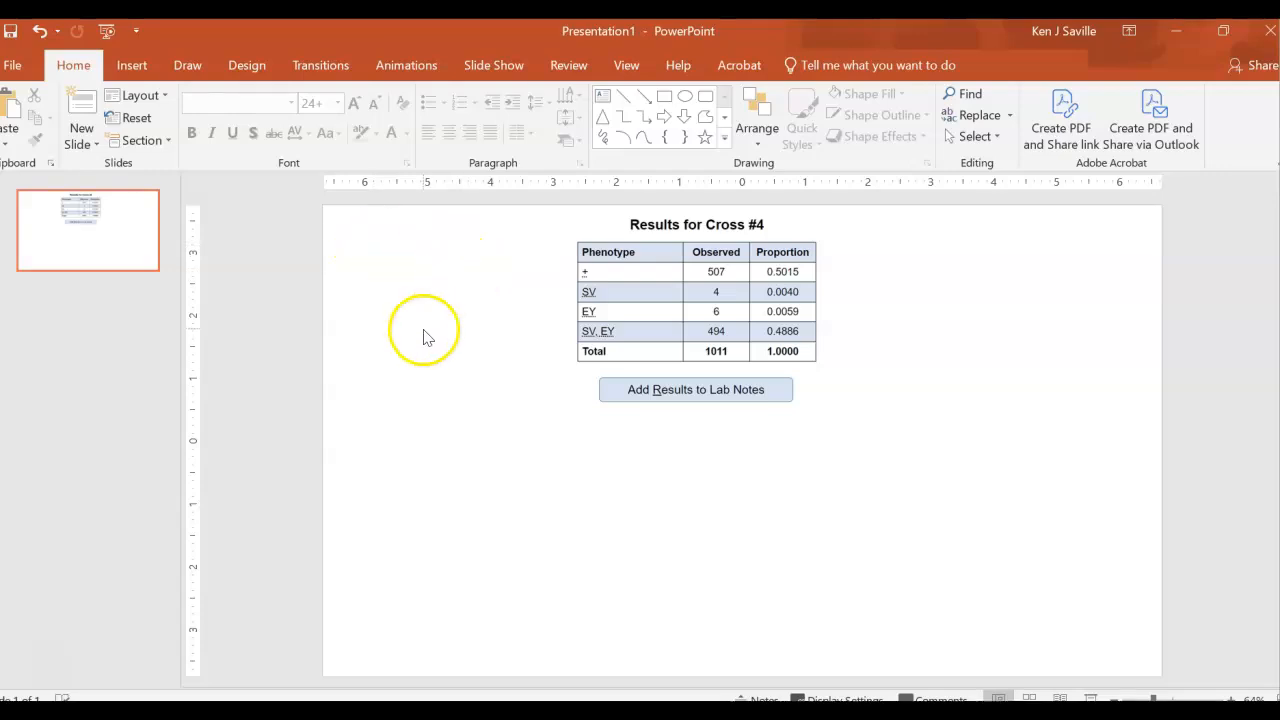
# - Add a text box below the results table with the underlined alleles "Sv" and "ey" spaced apart
pyautogui.click(601, 103)
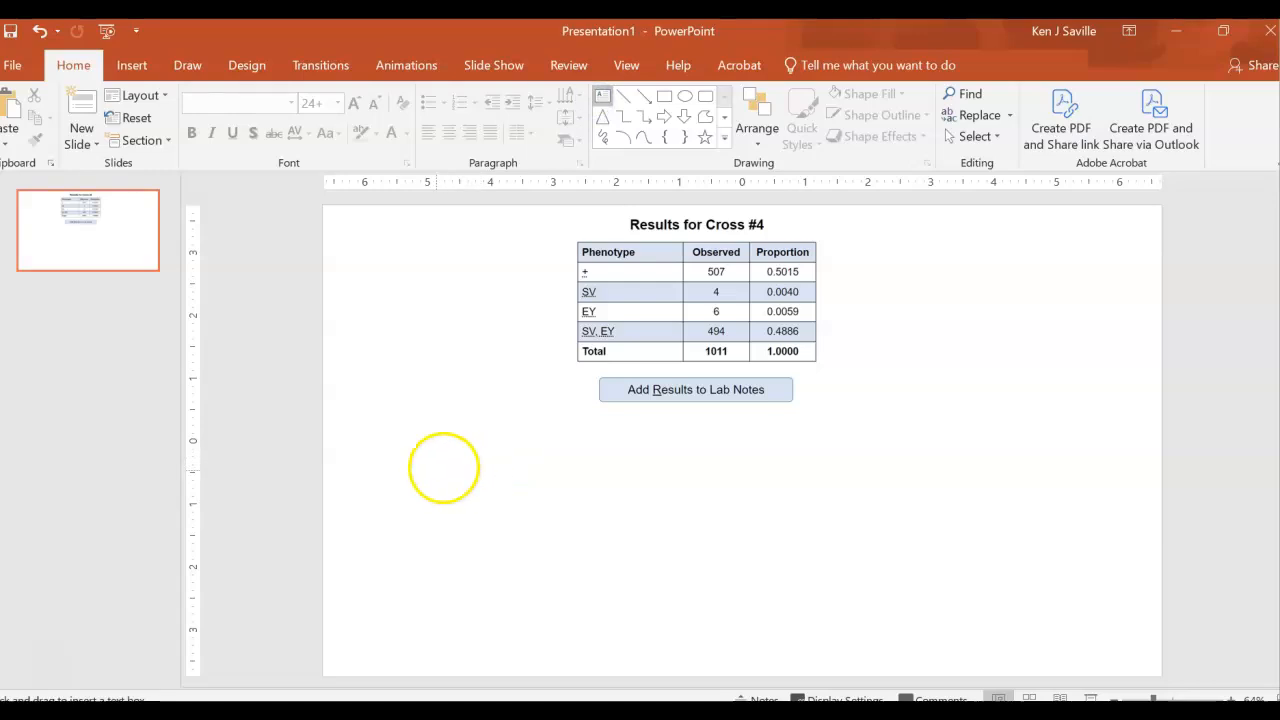
pyautogui.click(433, 473)
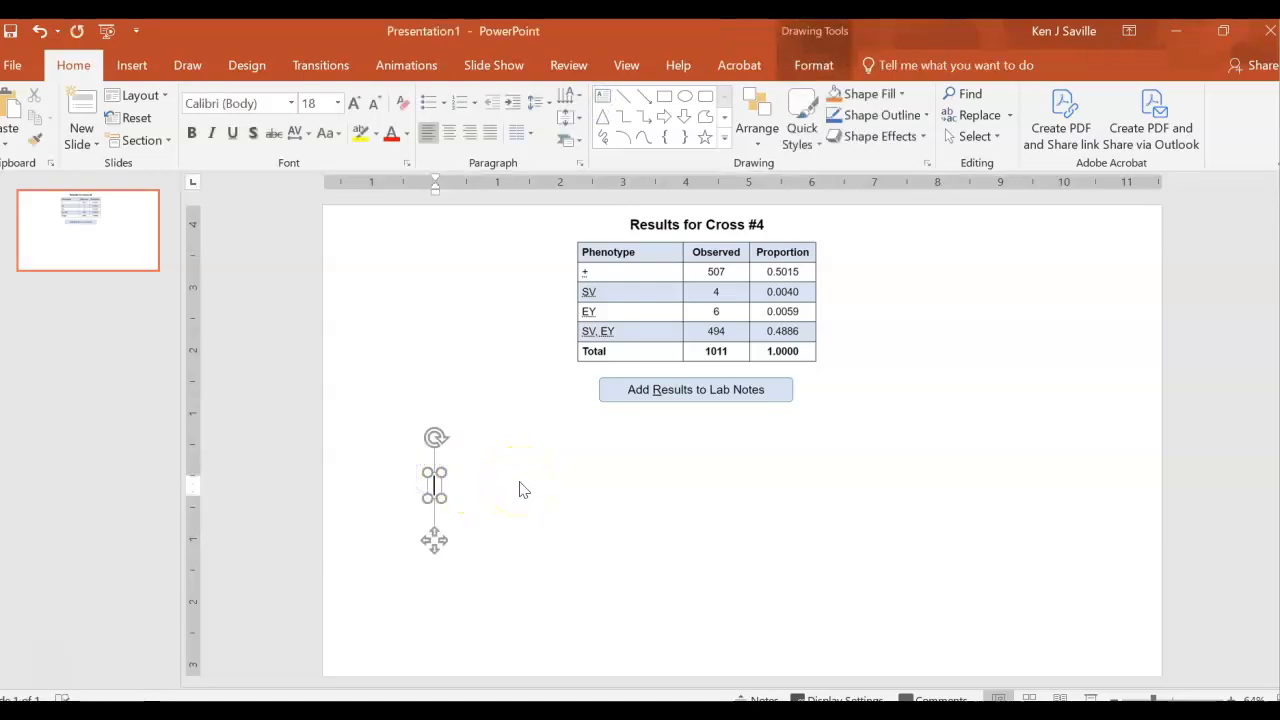
pyautogui.write('Sv     ')
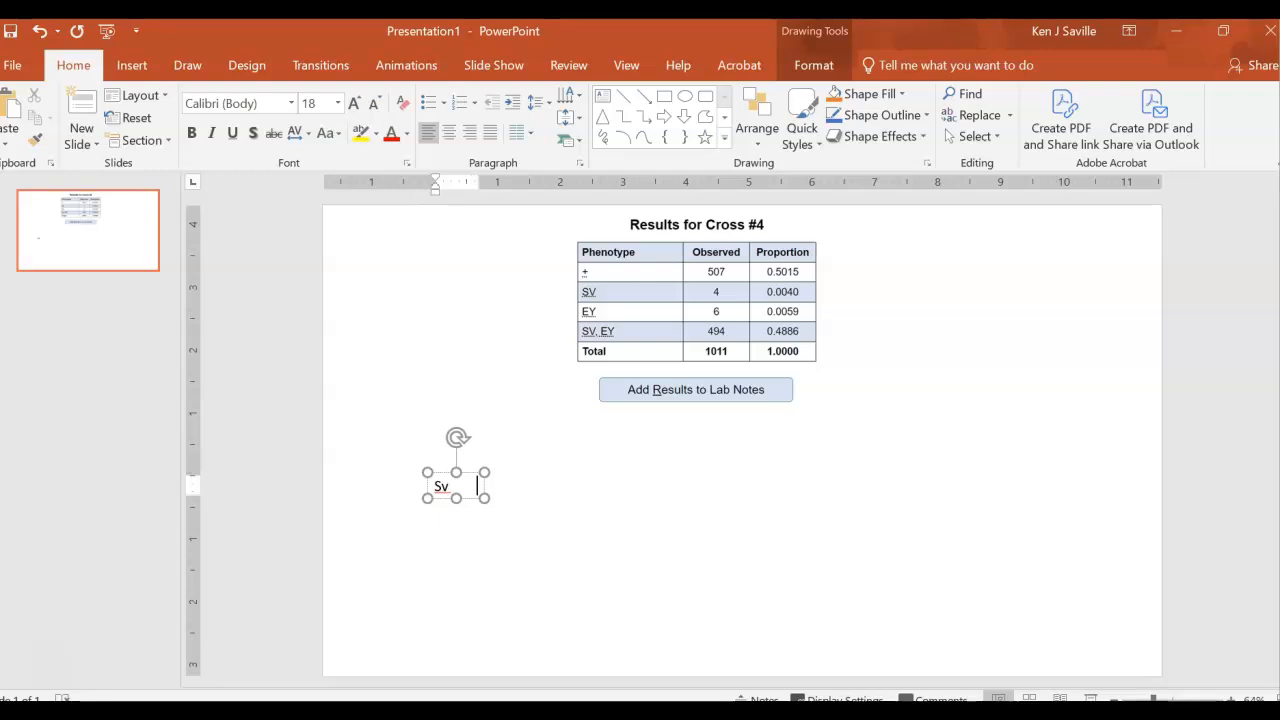
pyautogui.write('ey')
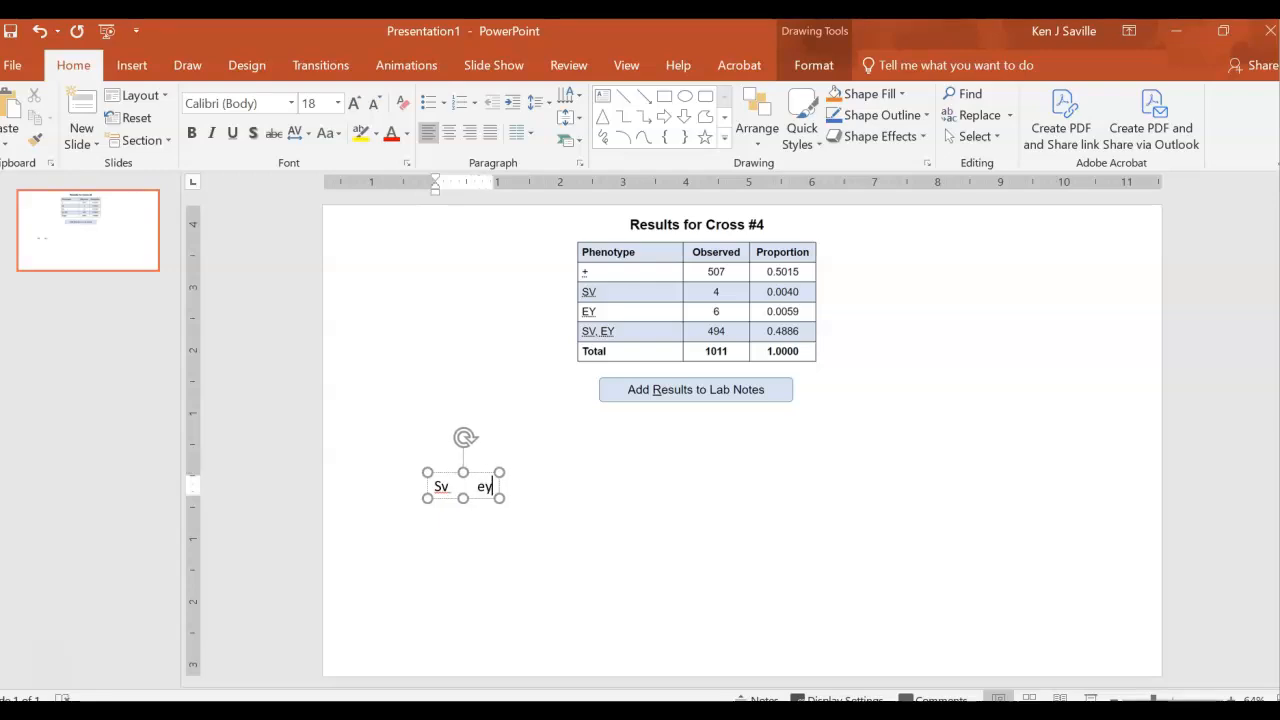
pyautogui.click(437, 487)
pyautogui.moveTo(495, 491); pyautogui.dragTo(496, 492)
pyautogui.hotkey('ctrl', 'c')
pyautogui.click(560, 526)
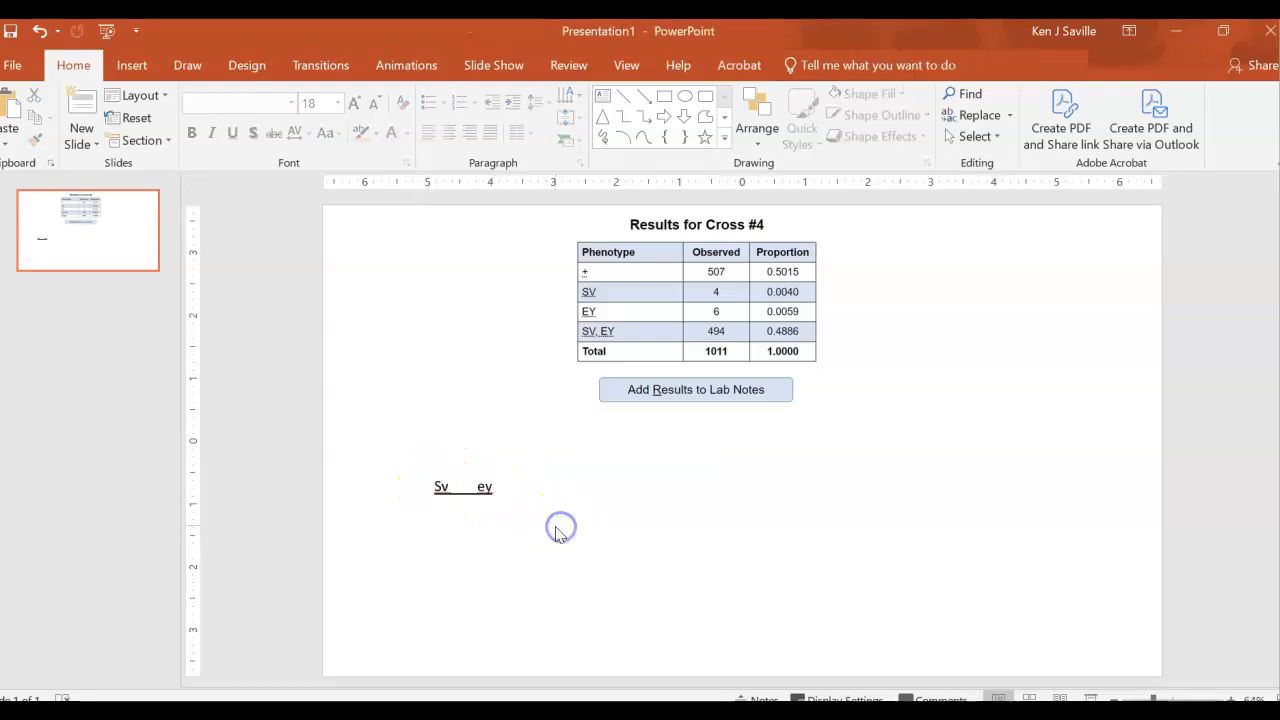
# - Add a second line with + under each allele in the genotype text box, without underlining
pyautogui.click(444, 499)
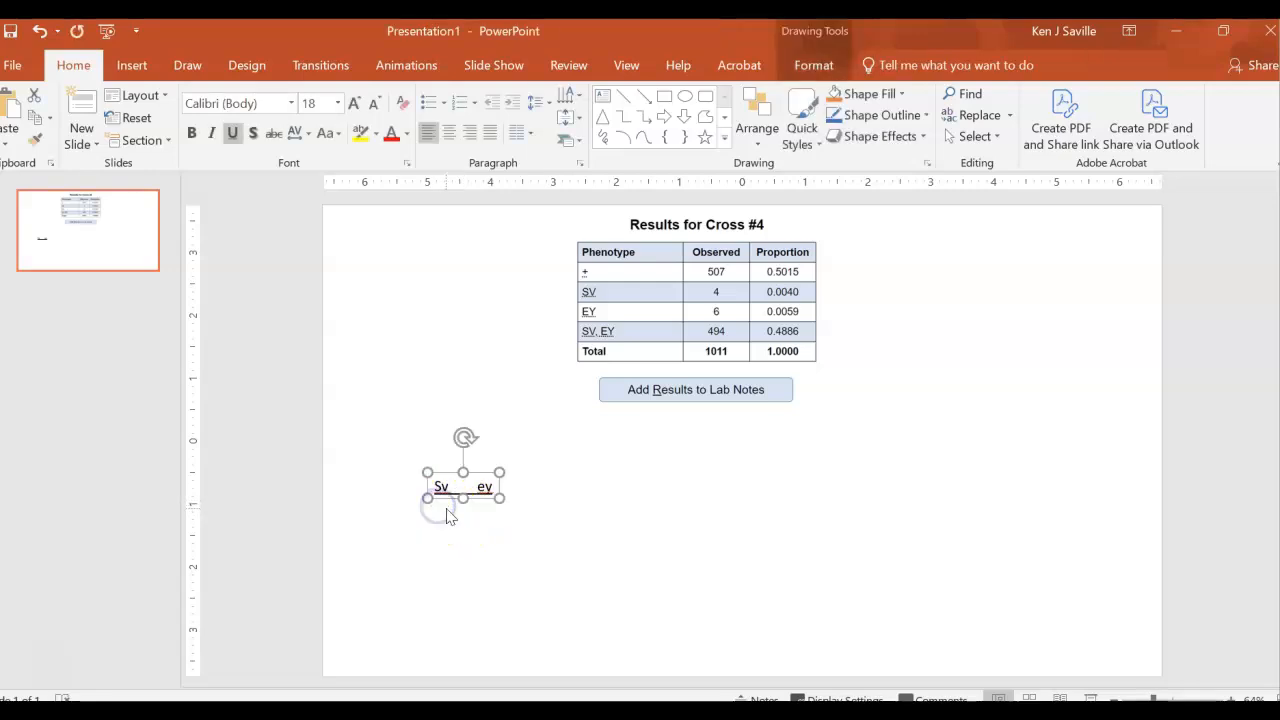
pyautogui.click(497, 489)
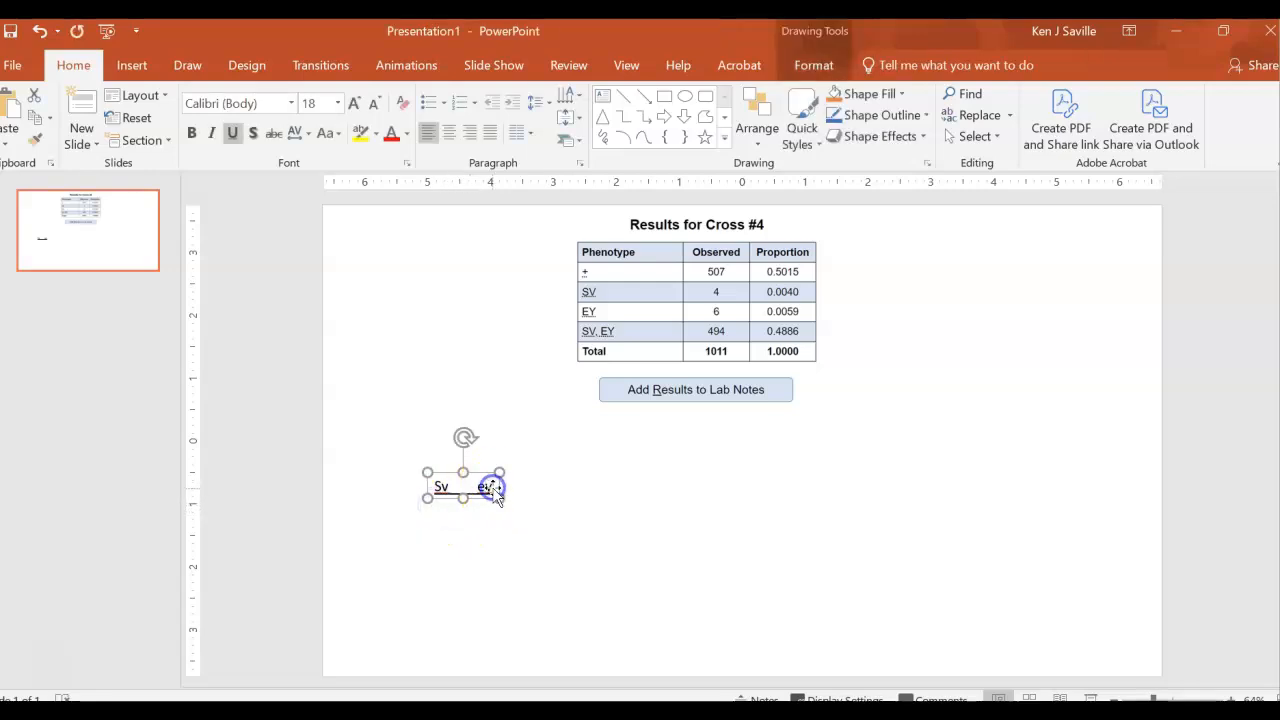
pyautogui.click(474, 490)
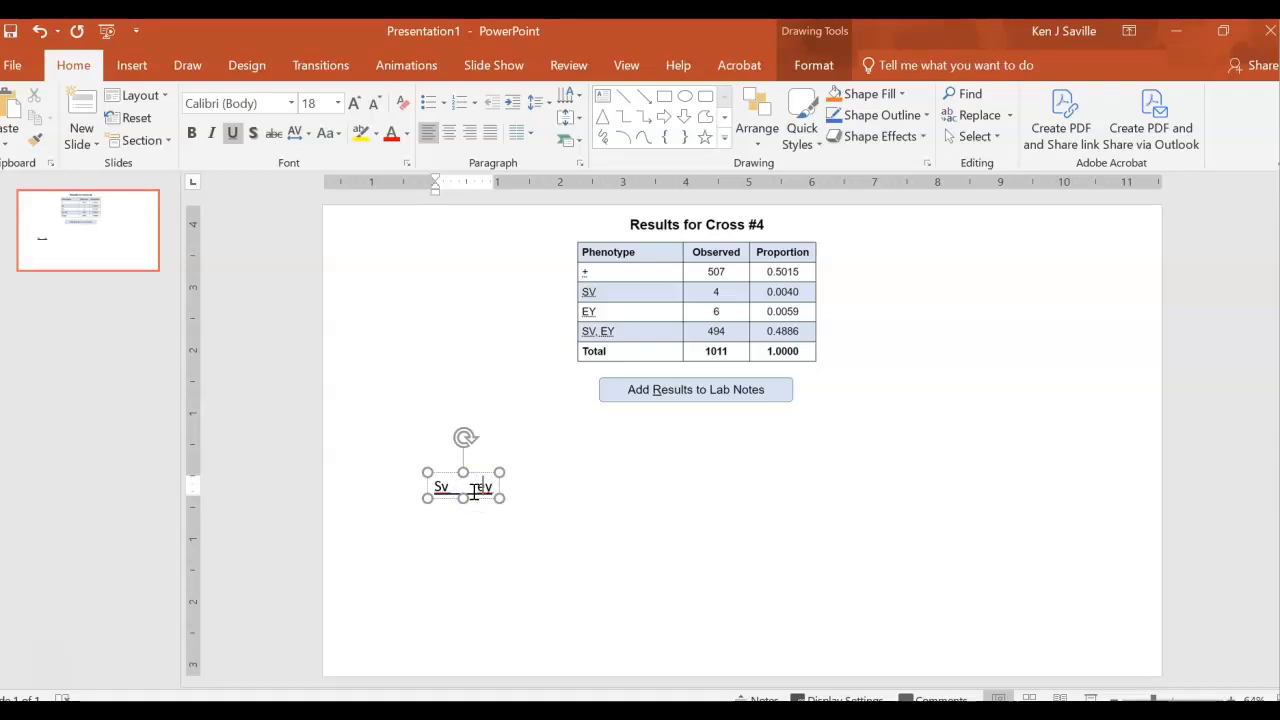
pyautogui.press('Return')
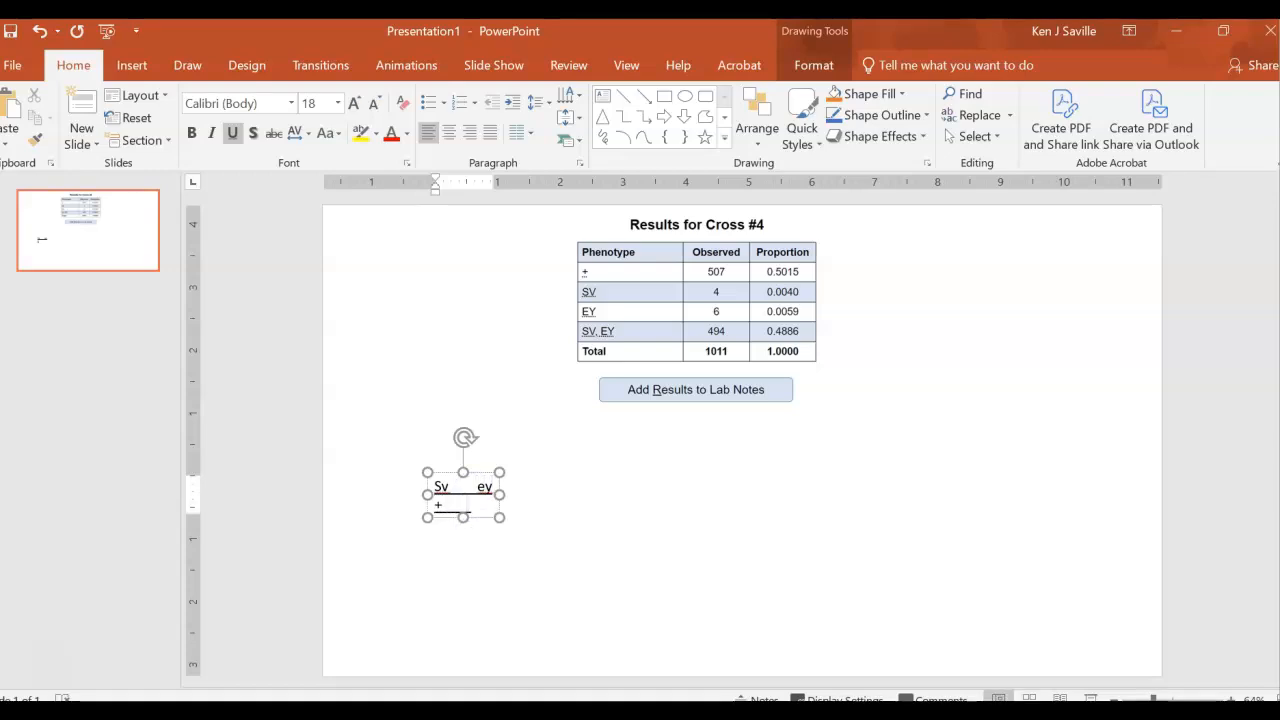
pyautogui.write('+            +')
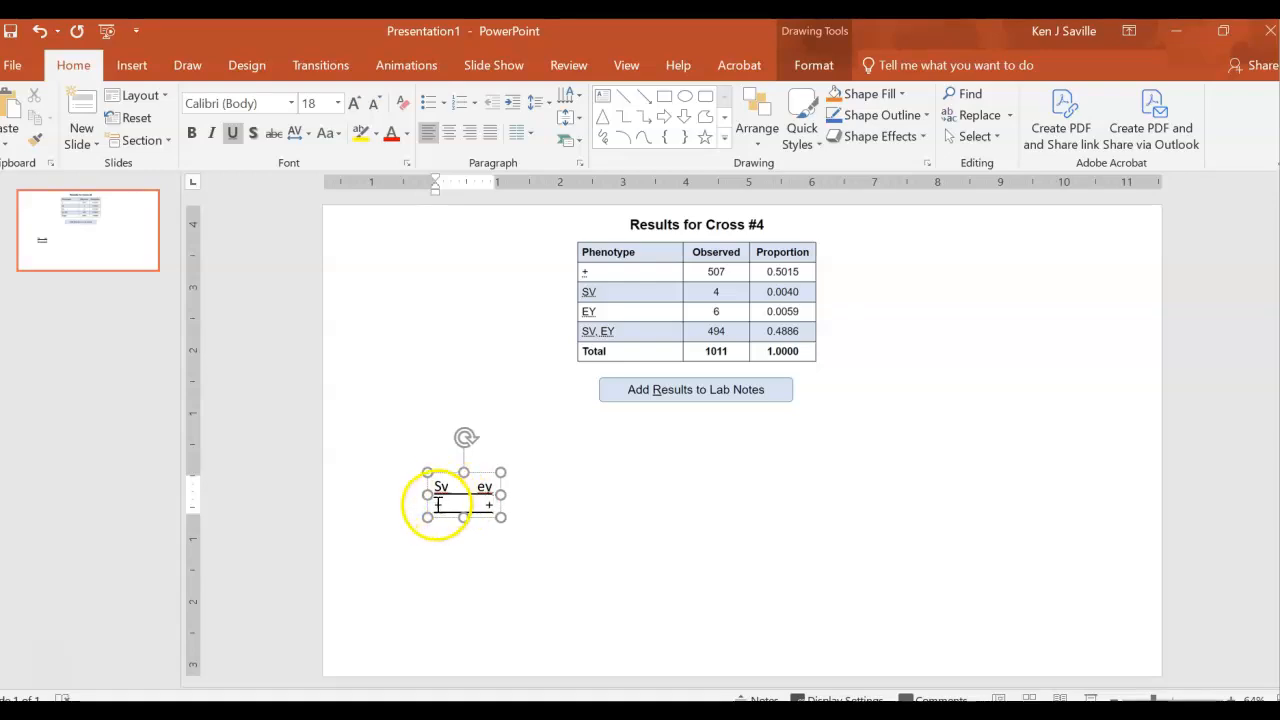
pyautogui.moveTo(437, 504); pyautogui.dragTo(494, 503)
pyautogui.hotkey('ctrl', 'u')
pyautogui.click(521, 598)
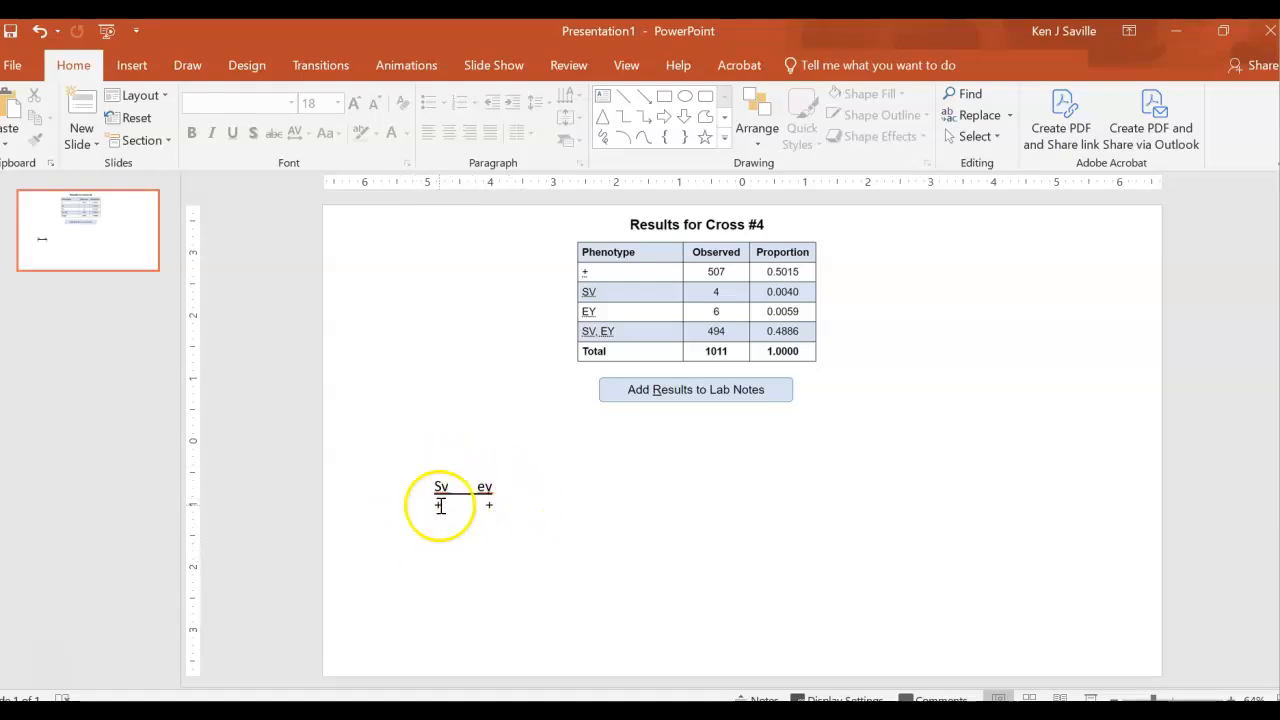
# - Add a text box containing "x" just after the heterozygous genotype and align it with the fraction line
pyautogui.click(607, 103)
pyautogui.click(566, 496)
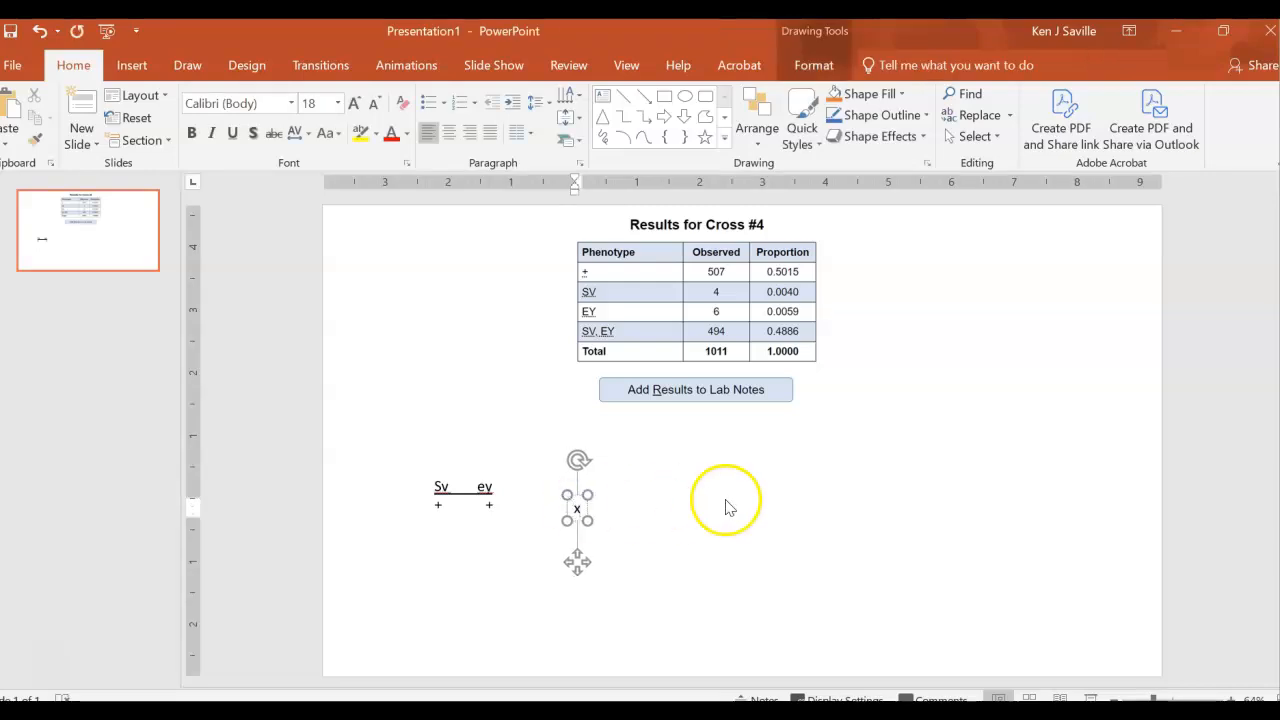
pyautogui.click(771, 503)
pyautogui.click(585, 512)
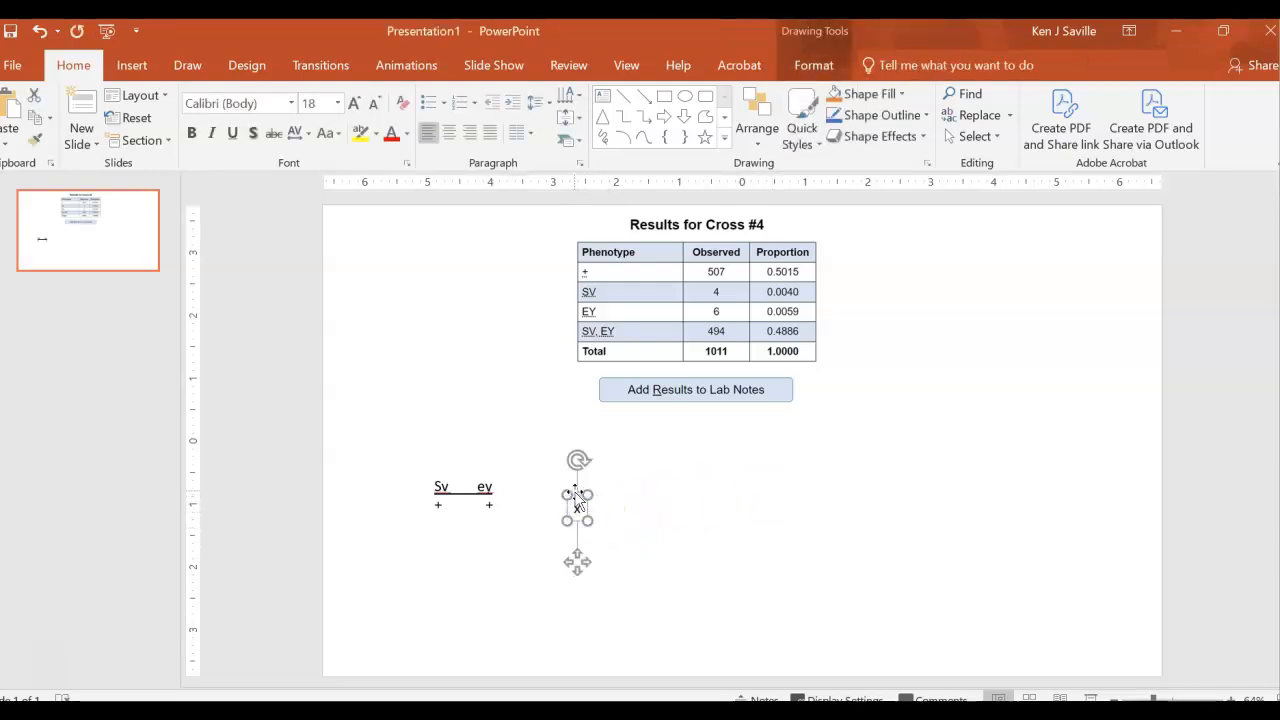
pyautogui.moveTo(579, 505); pyautogui.dragTo(547, 477)
pyautogui.click(527, 564)
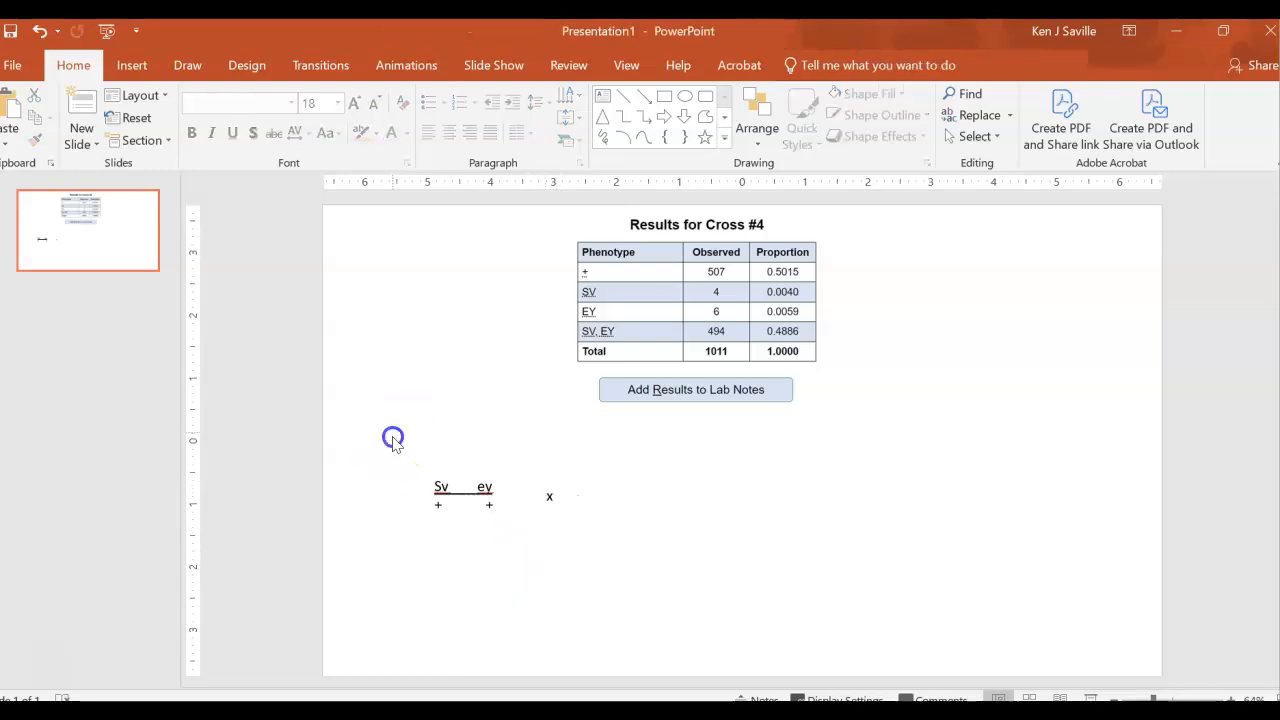
# - Copy the genotype text box to the other side of the x and change its lower alleles to "sv" and "ey"
pyautogui.moveTo(391, 437); pyautogui.dragTo(512, 556)
pyautogui.click(586, 506)
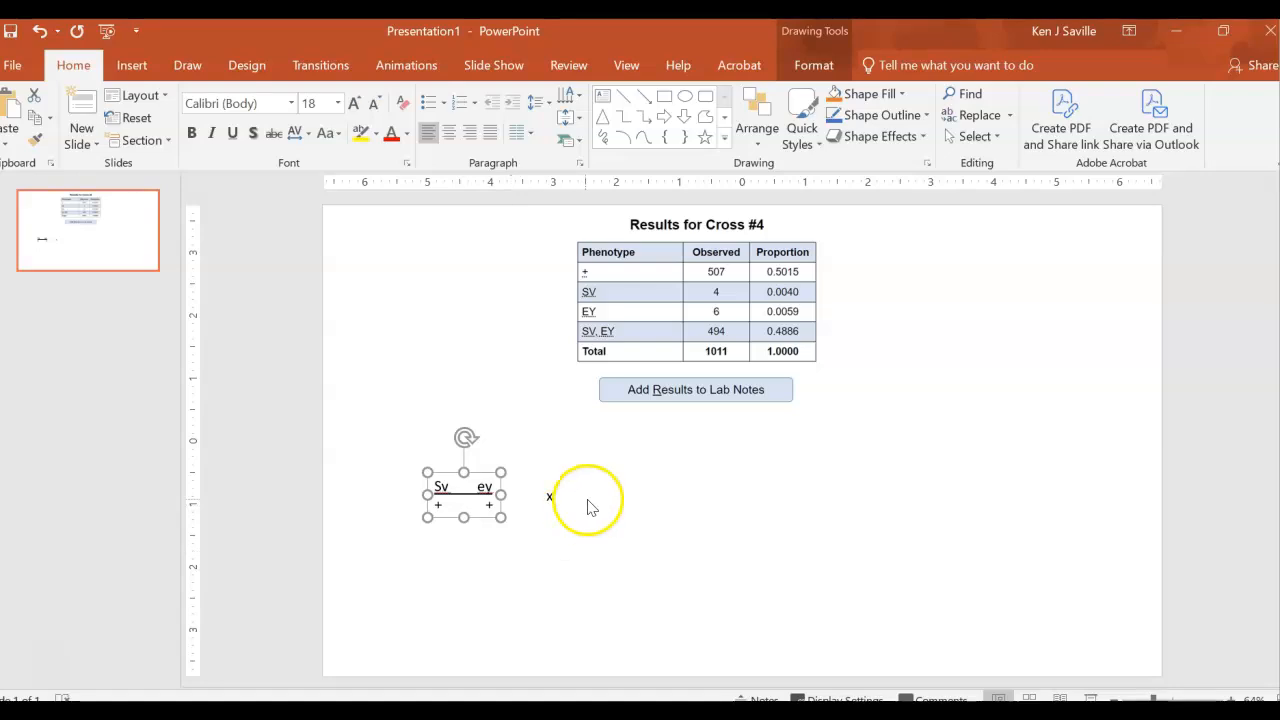
pyautogui.hotkey('ctrl', 'v')
pyautogui.moveTo(510, 517); pyautogui.dragTo(668, 501)
pyautogui.click(615, 508)
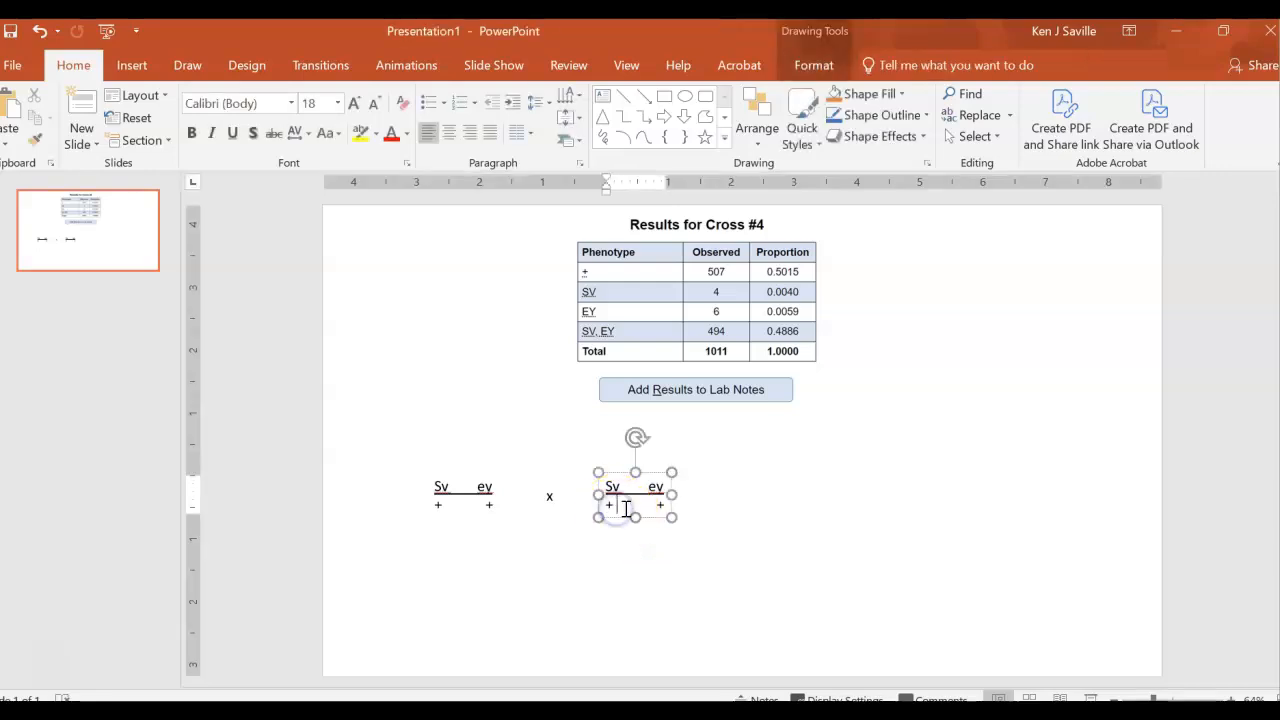
pyautogui.write('sv')
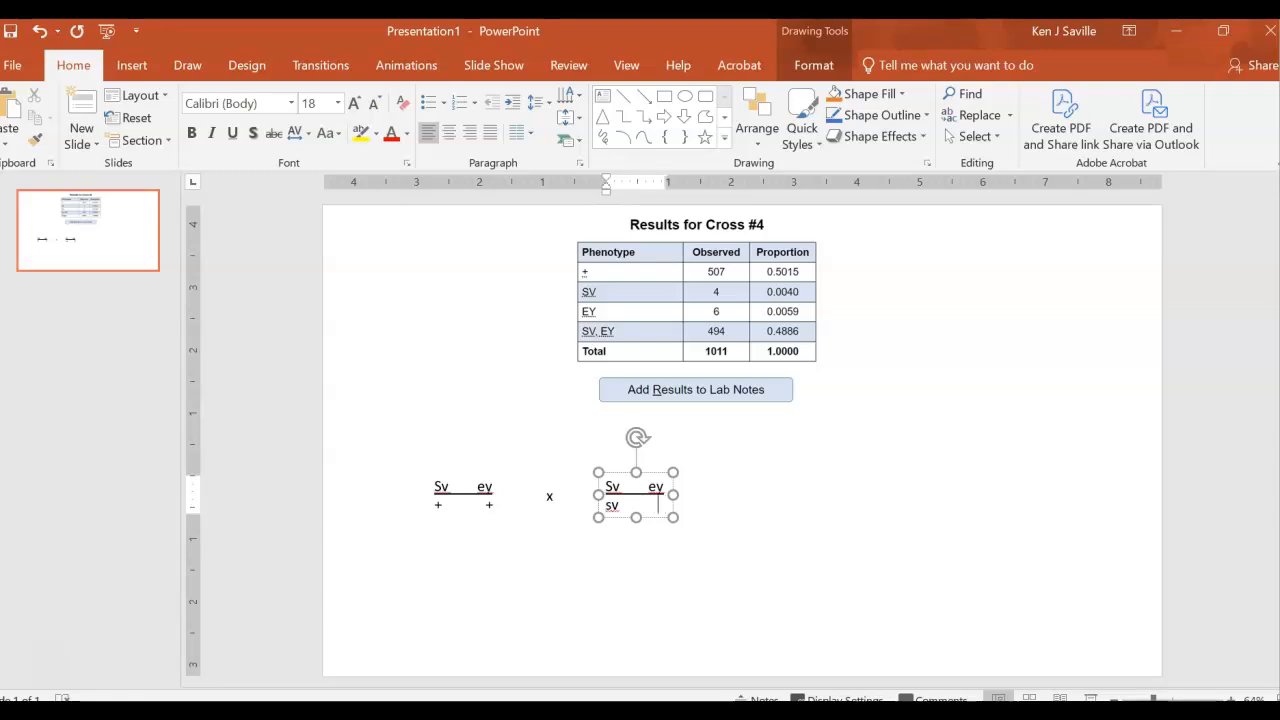
pyautogui.write('ey')
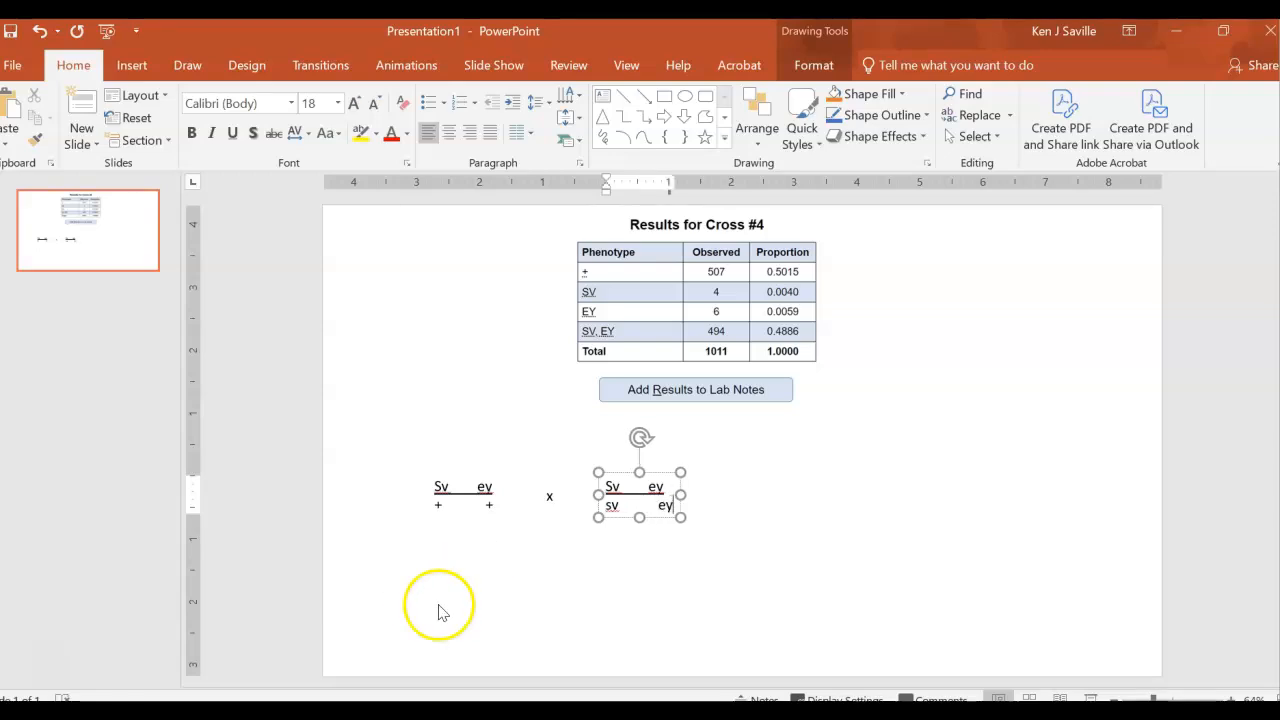
pyautogui.click(507, 557)
# - Change the upper "Sv" allele in the heterozygous genotype to lowercase "sv"
pyautogui.click(450, 489)
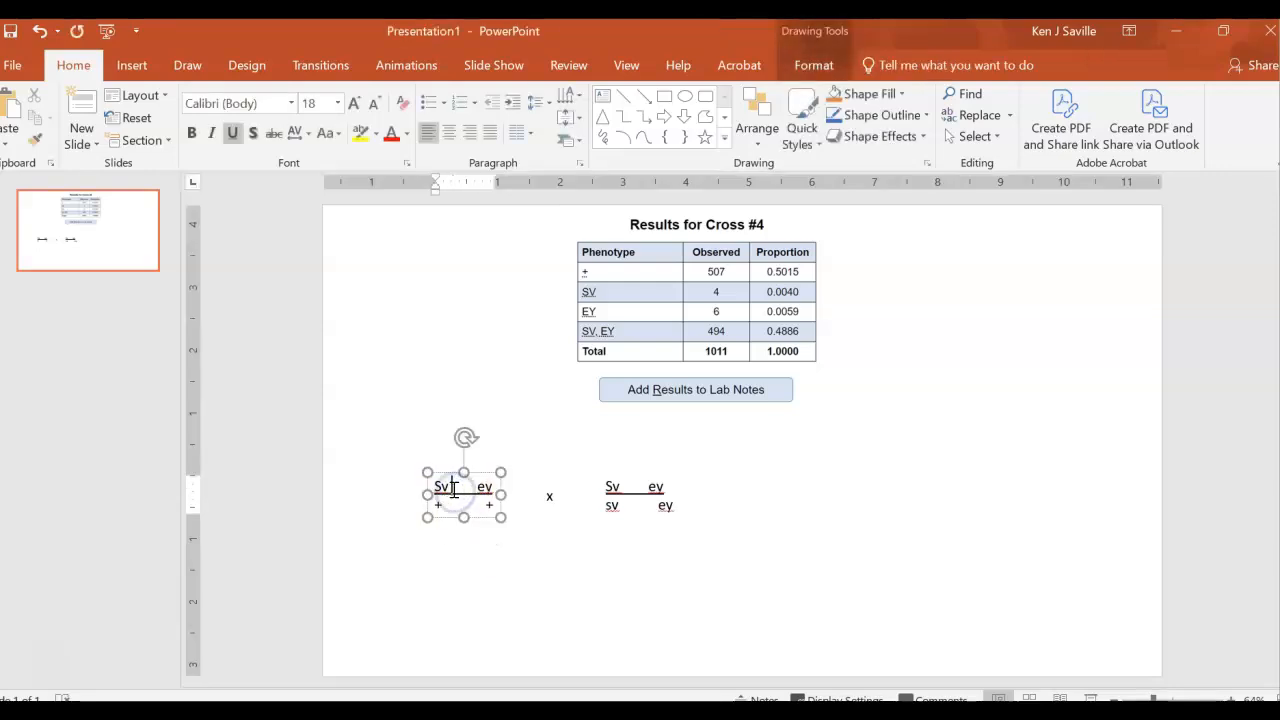
pyautogui.press('BackSpace')
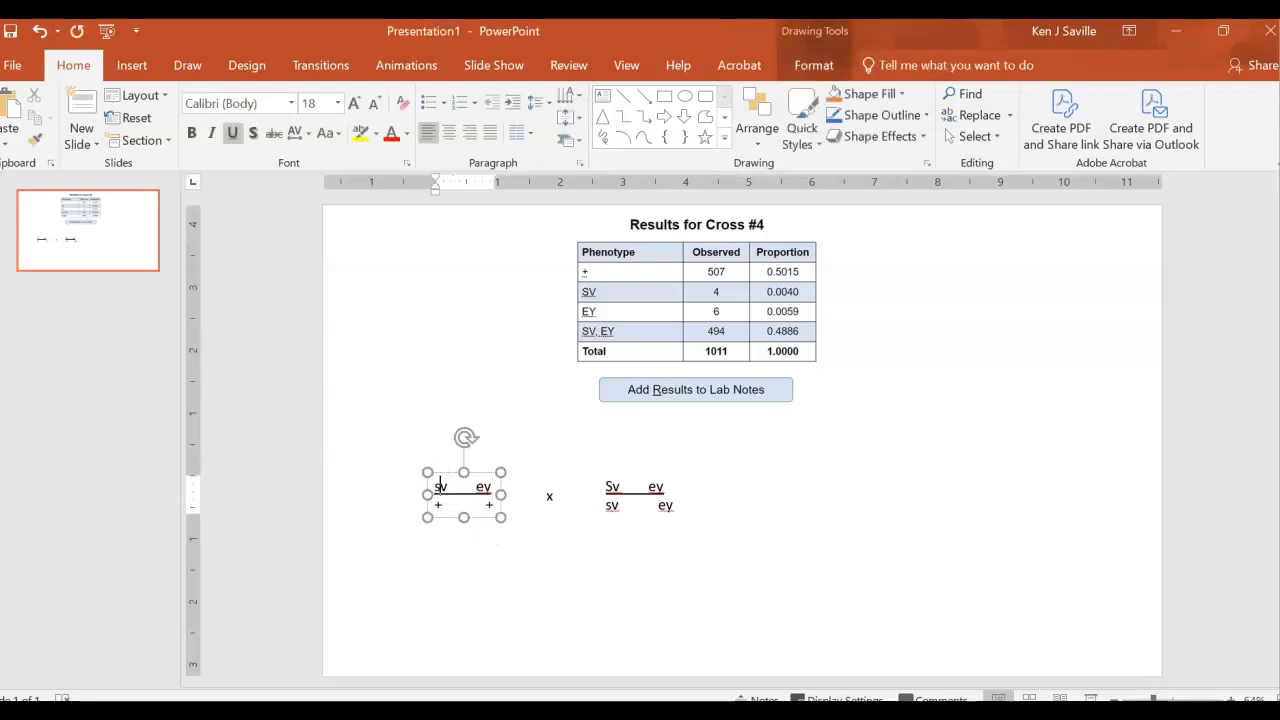
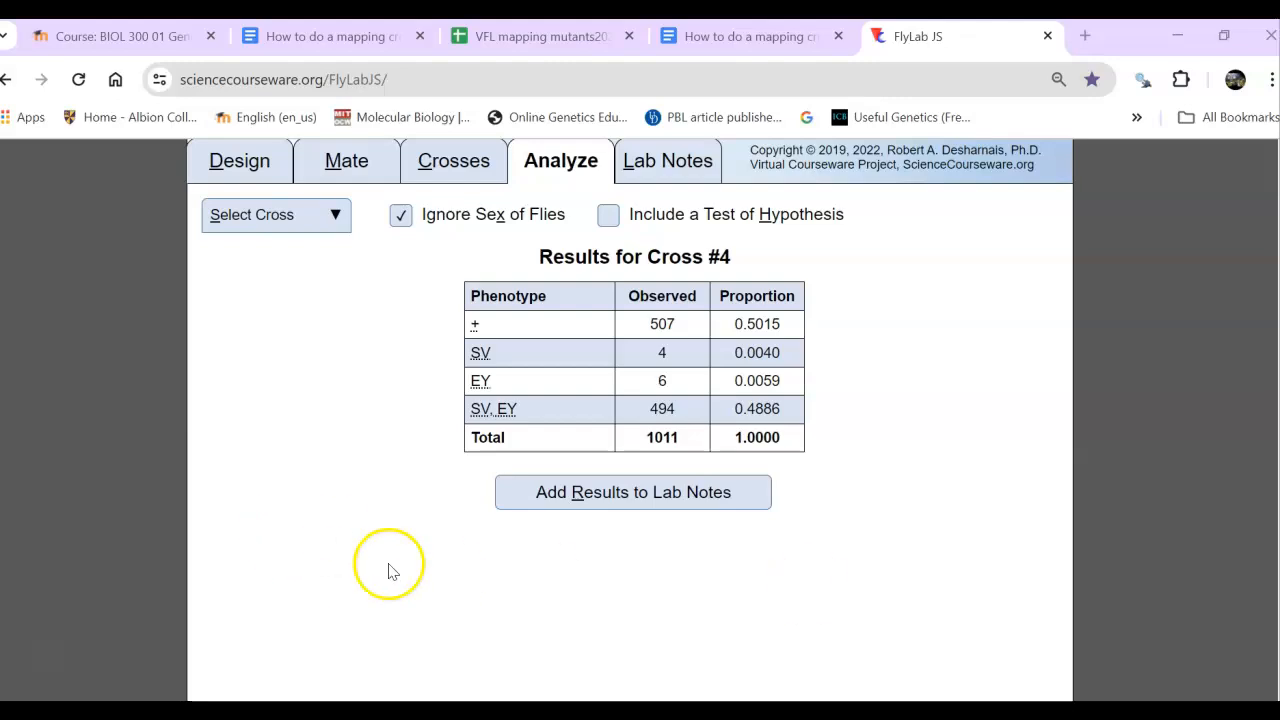
pyautogui.click(240, 163)
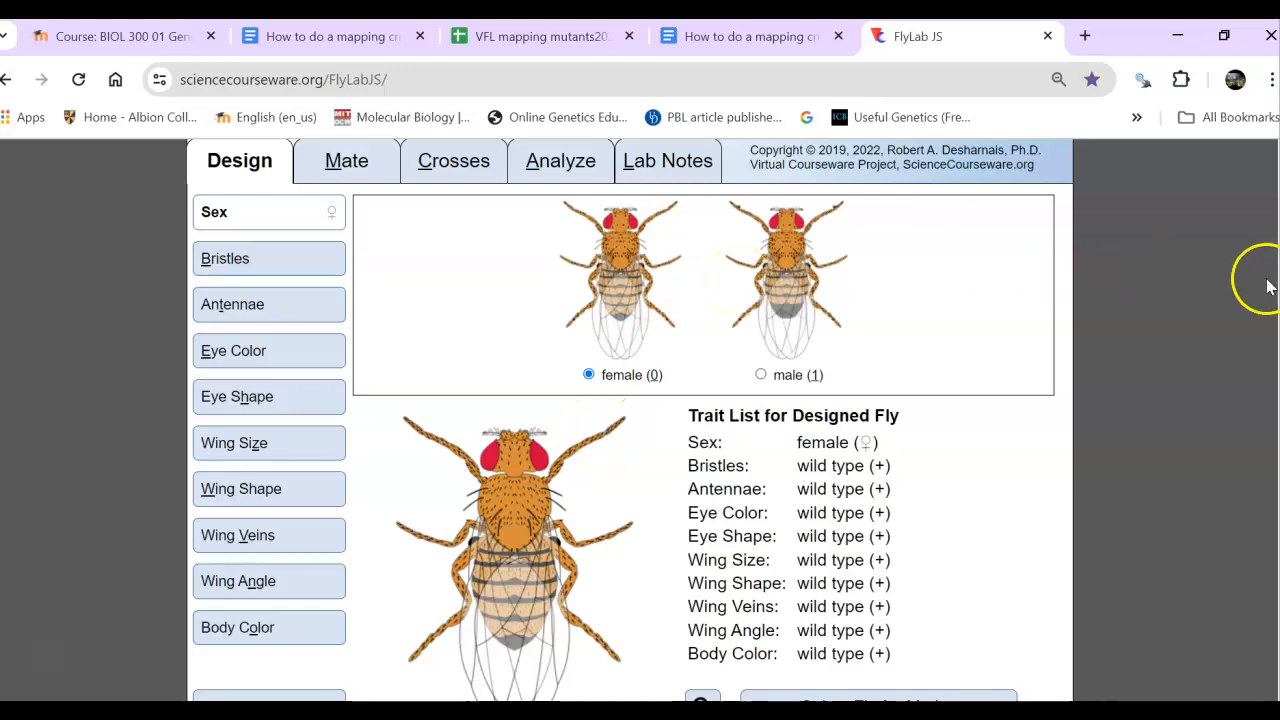
pyautogui.scroll(-1, 633, 420)
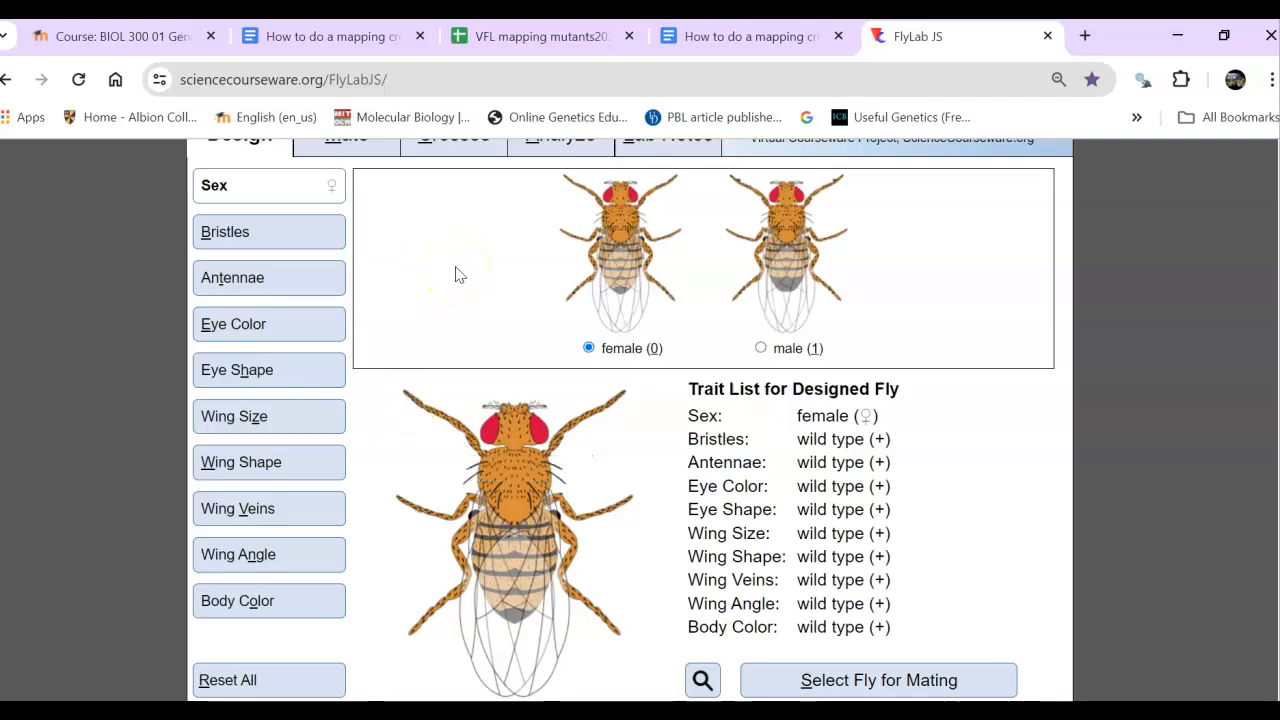
pyautogui.click(292, 232)
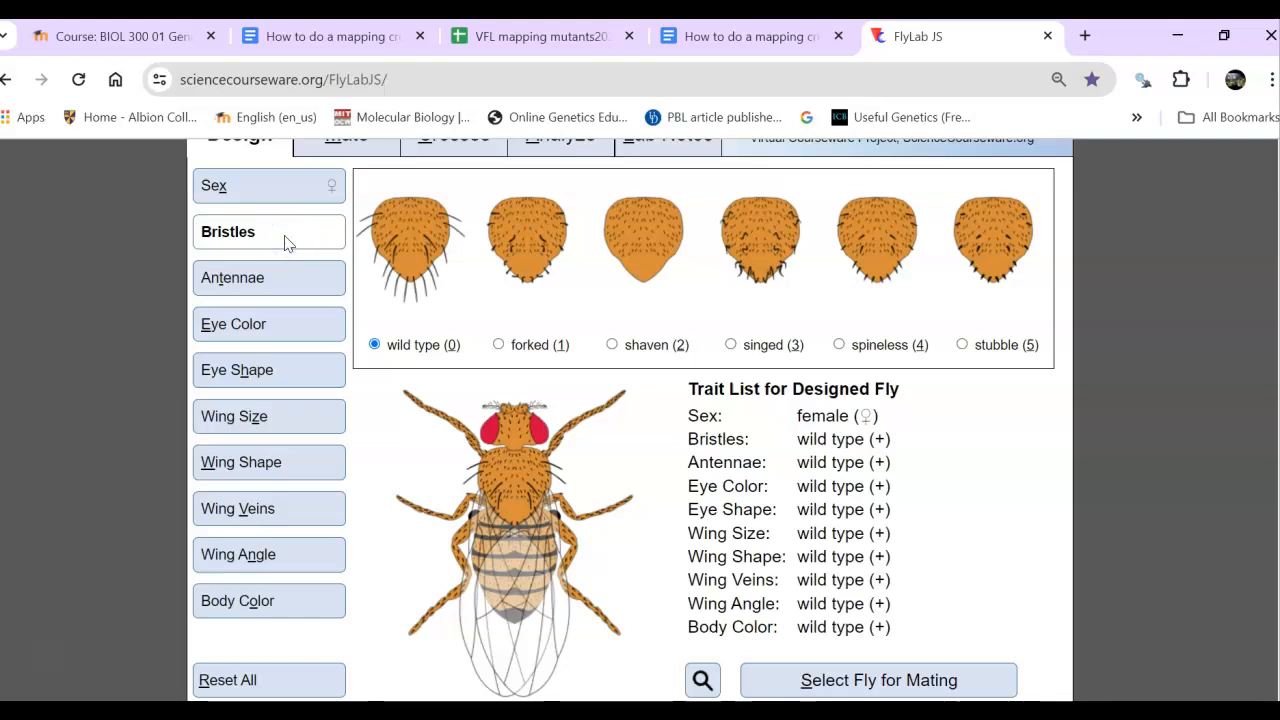
pyautogui.click(497, 343)
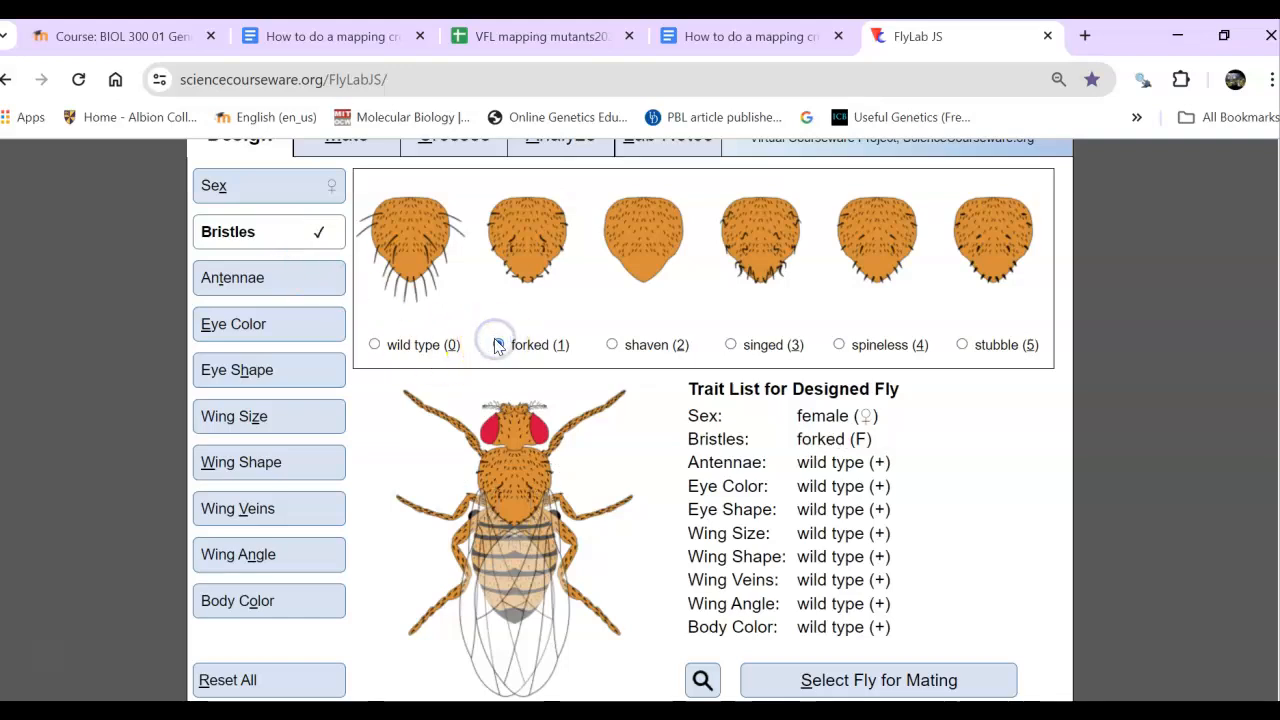
pyautogui.click(293, 328)
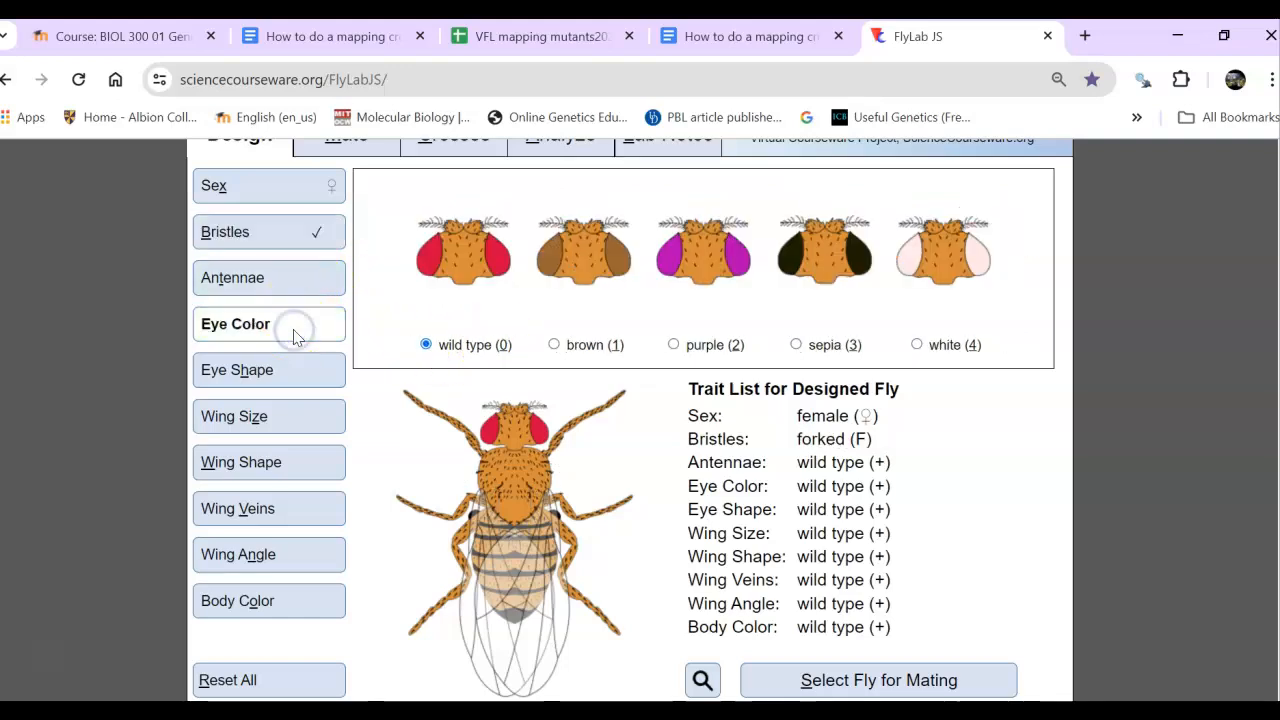
pyautogui.click(917, 347)
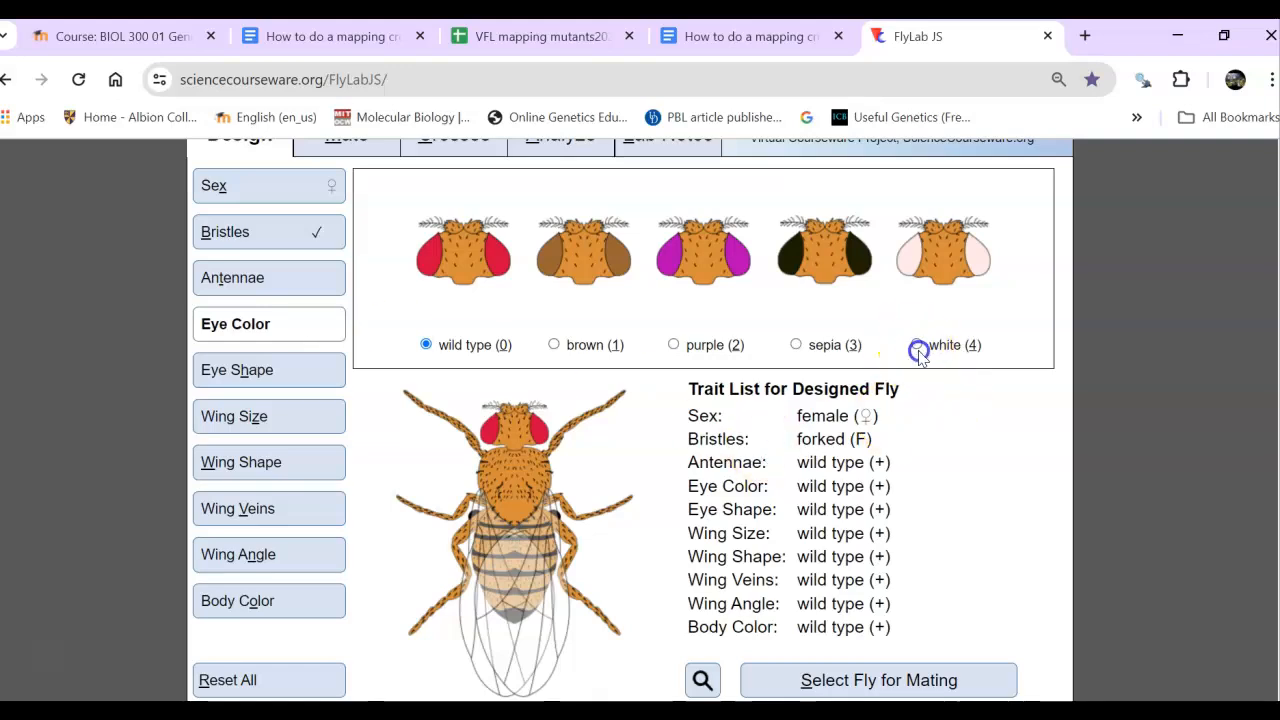
pyautogui.click(866, 682)
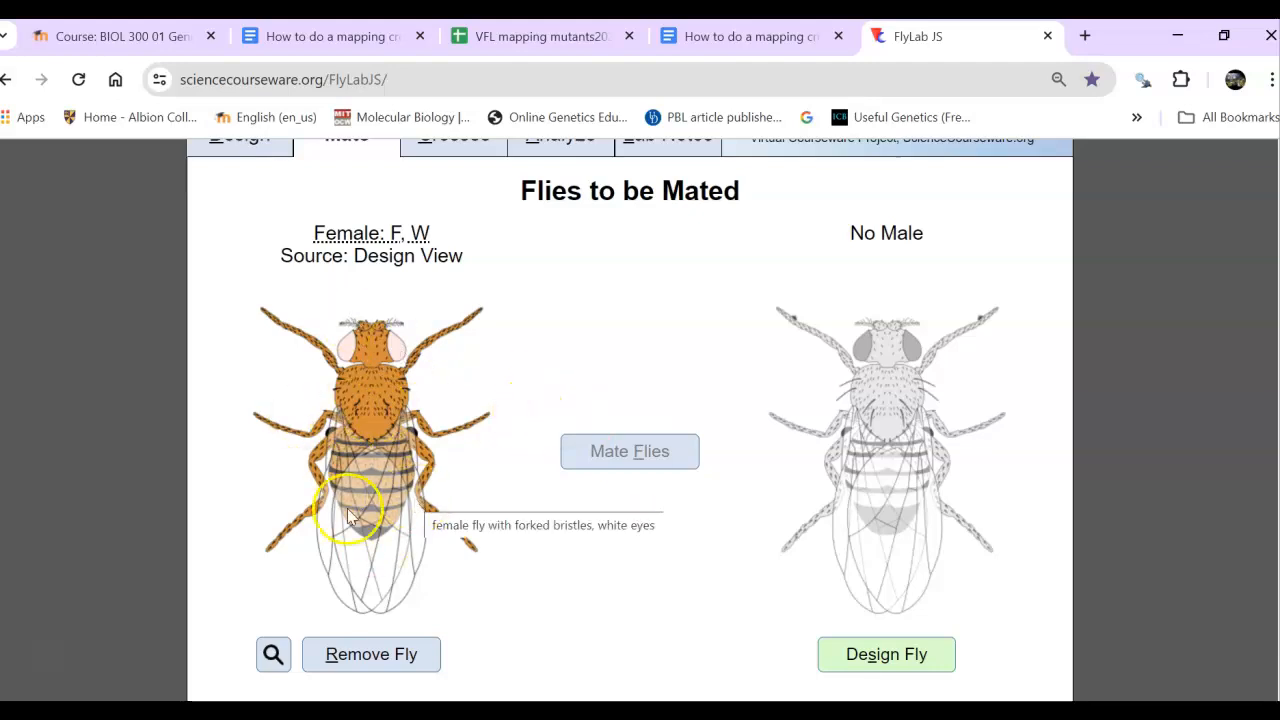
pyautogui.click(347, 658)
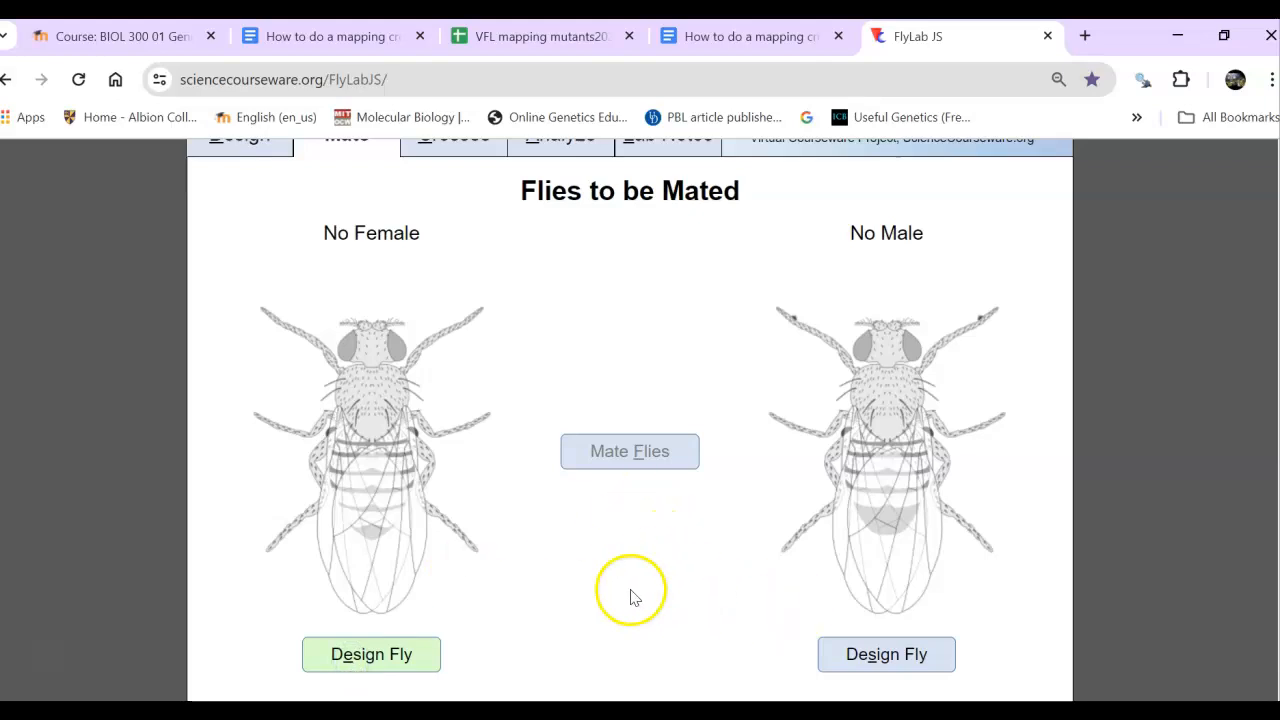
# - Design a wild-type female and a male with forked bristles and white eyes, and mate the two flies
pyautogui.click(385, 660)
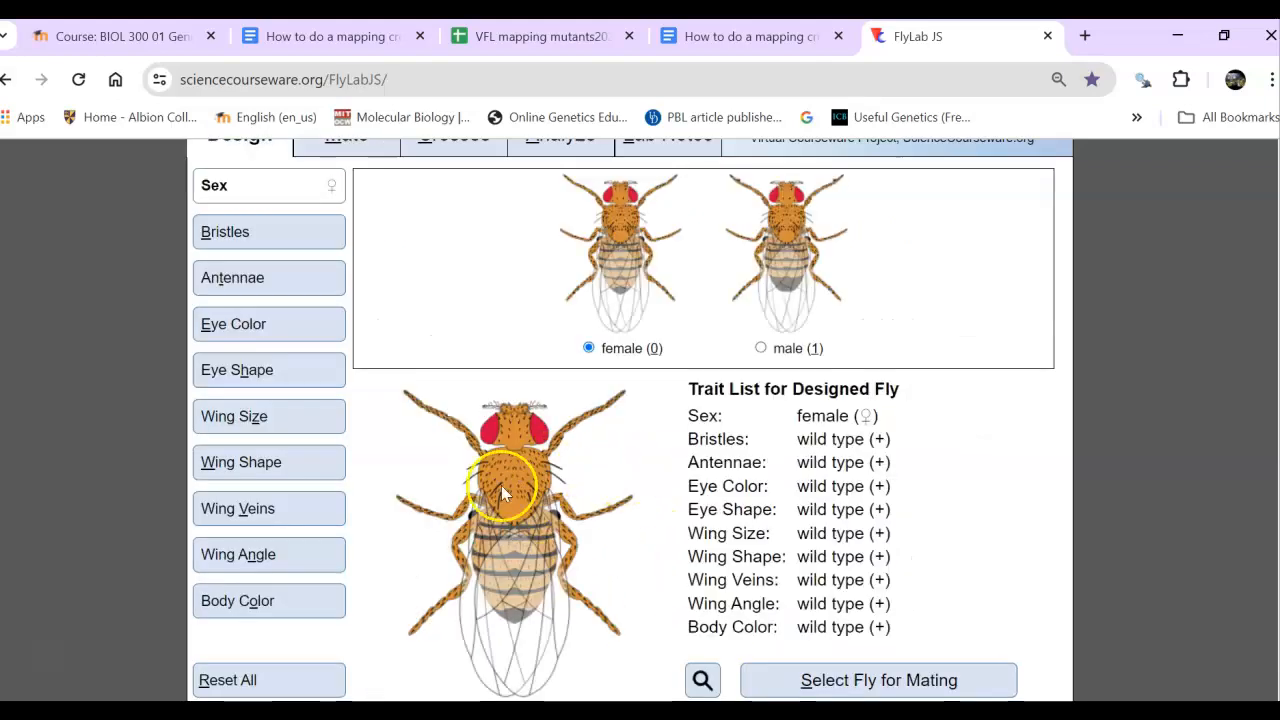
pyautogui.click(851, 682)
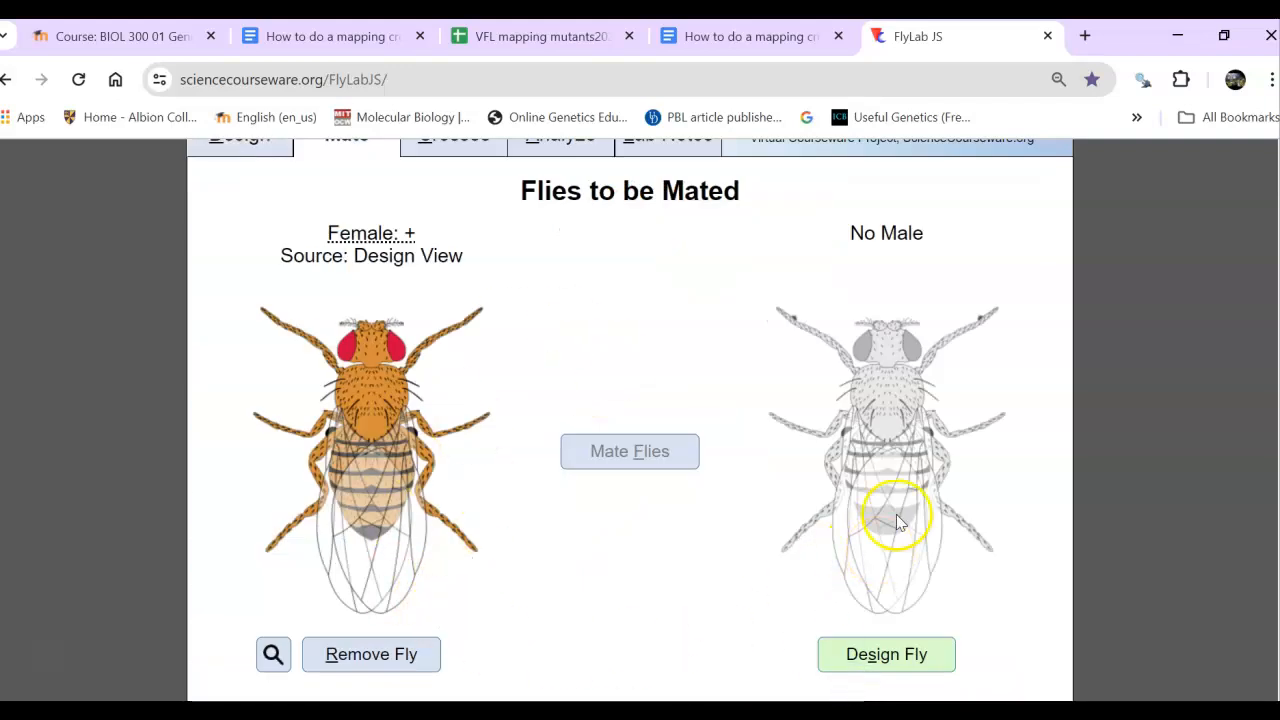
pyautogui.click(870, 653)
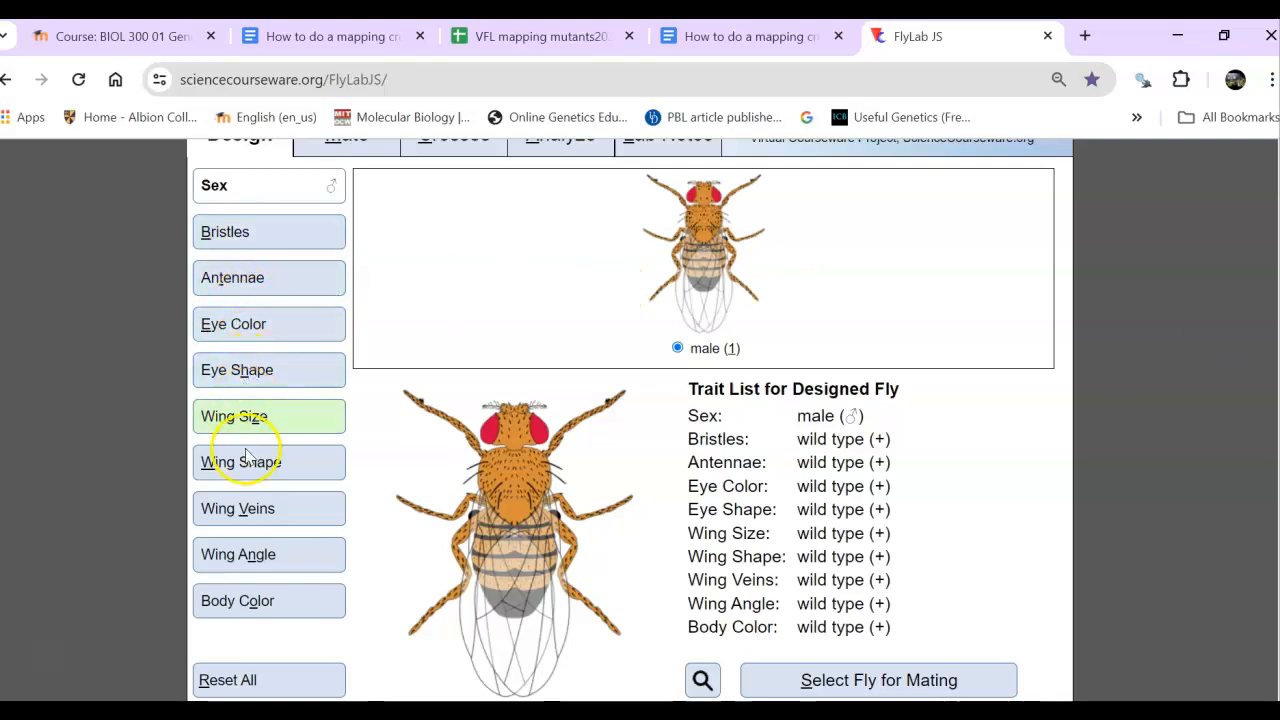
pyautogui.click(246, 232)
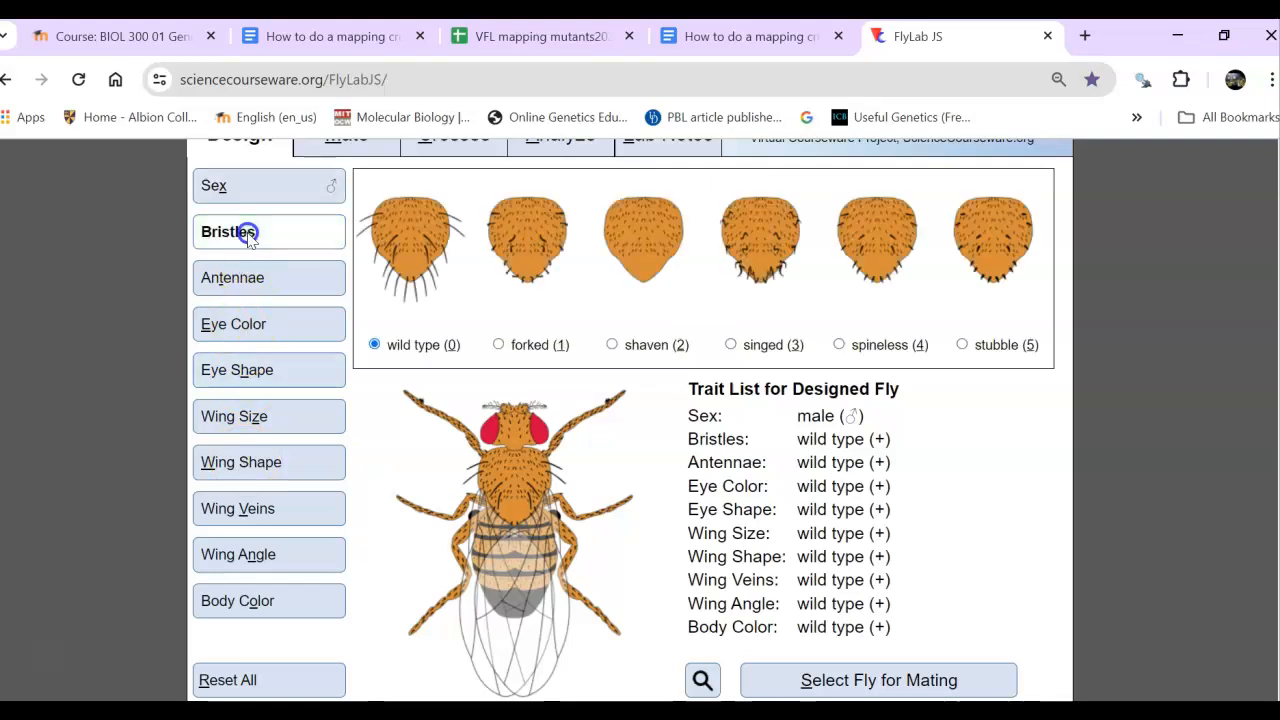
pyautogui.click(500, 344)
pyautogui.click(251, 323)
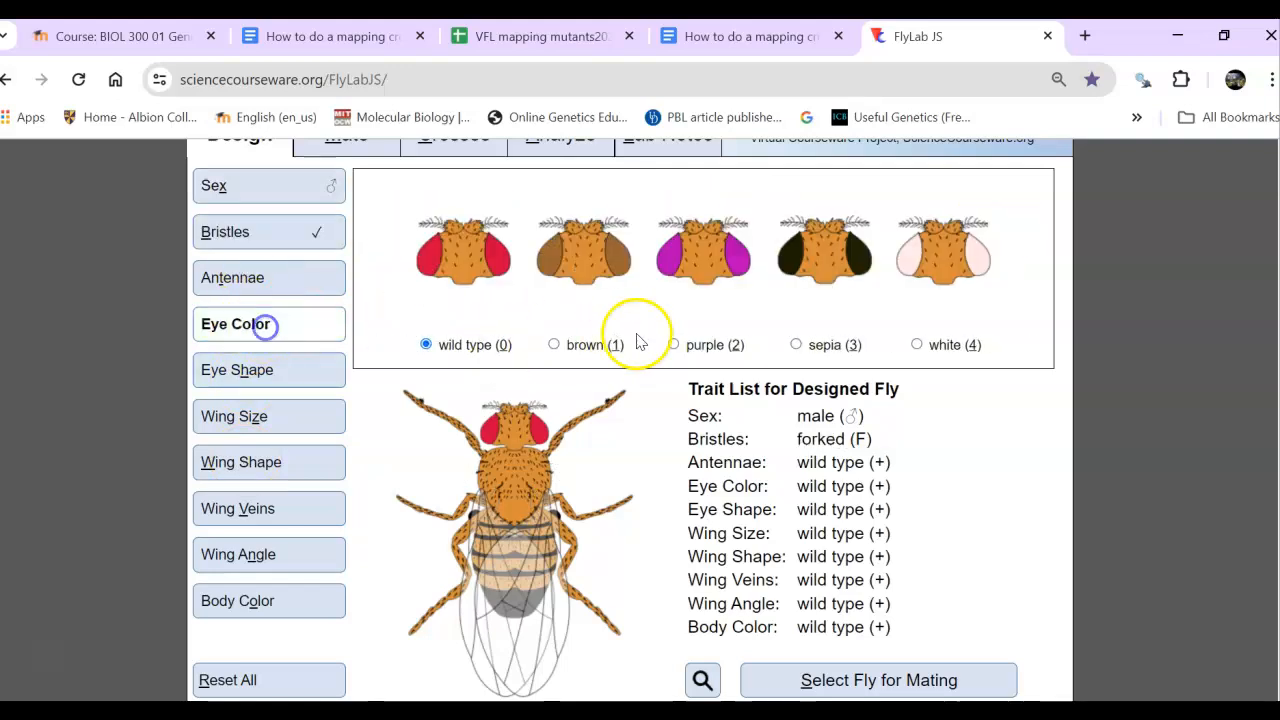
pyautogui.click(937, 343)
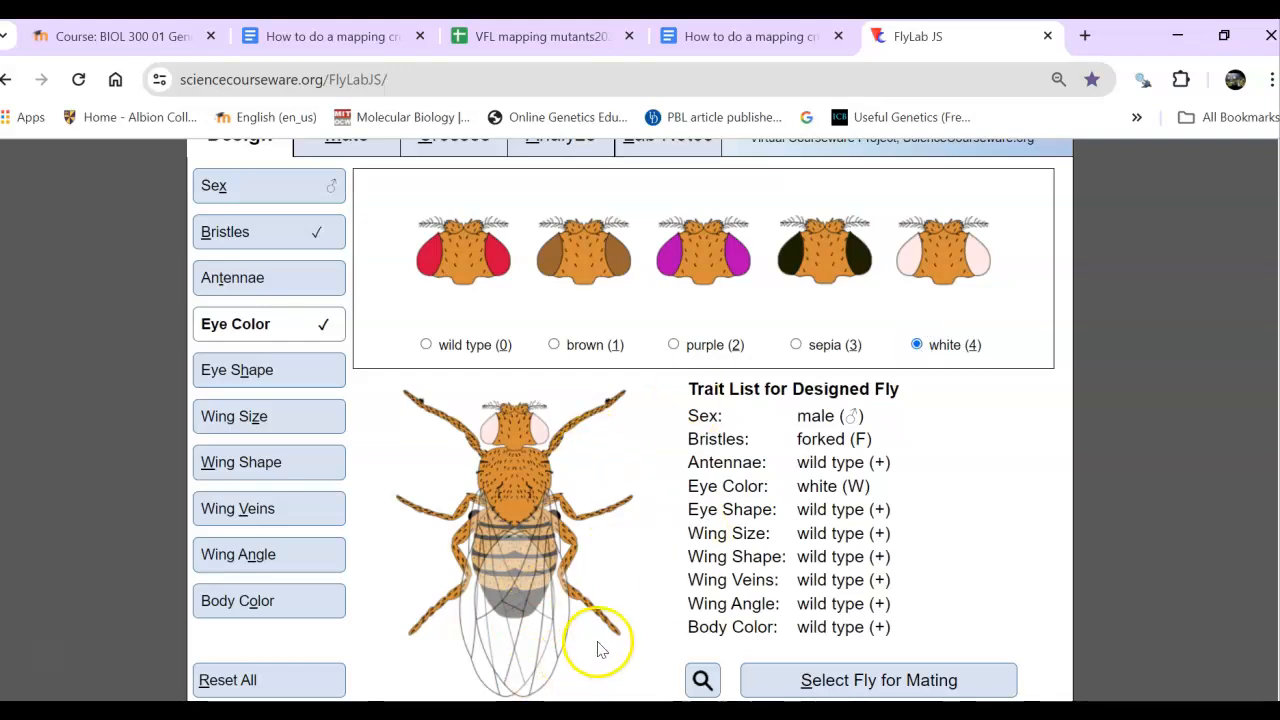
pyautogui.click(756, 677)
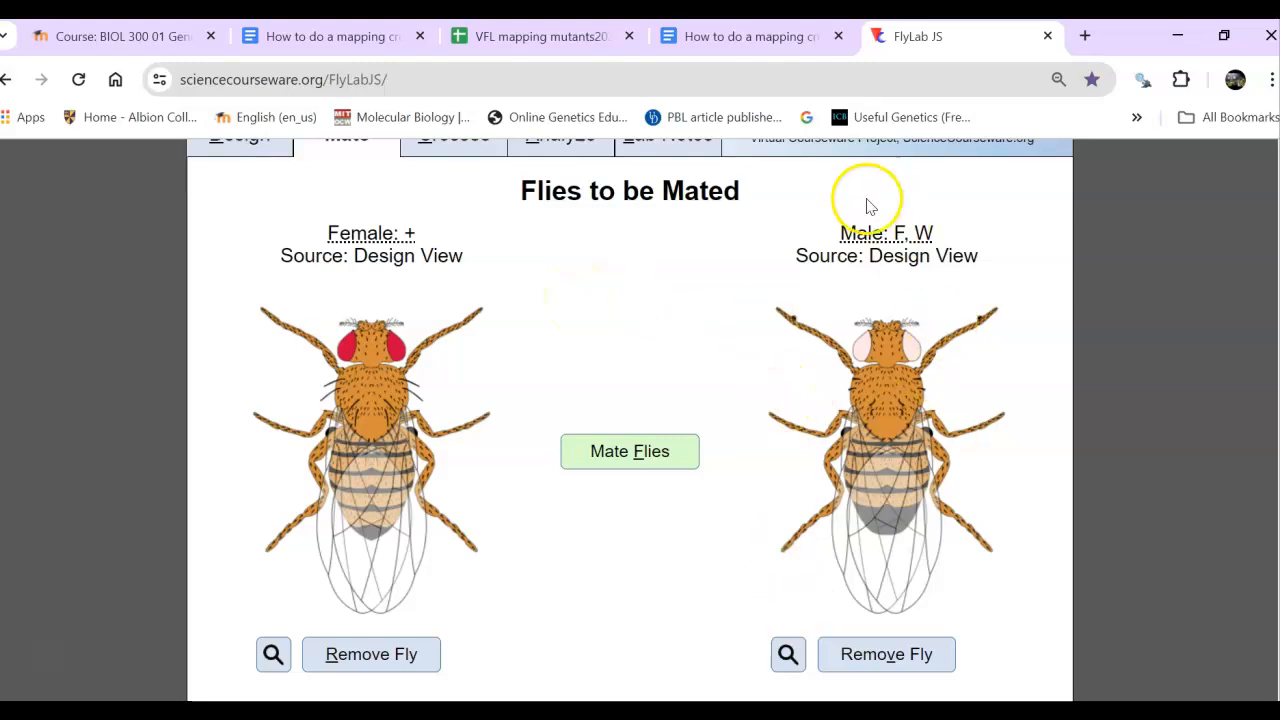
pyautogui.click(635, 451)
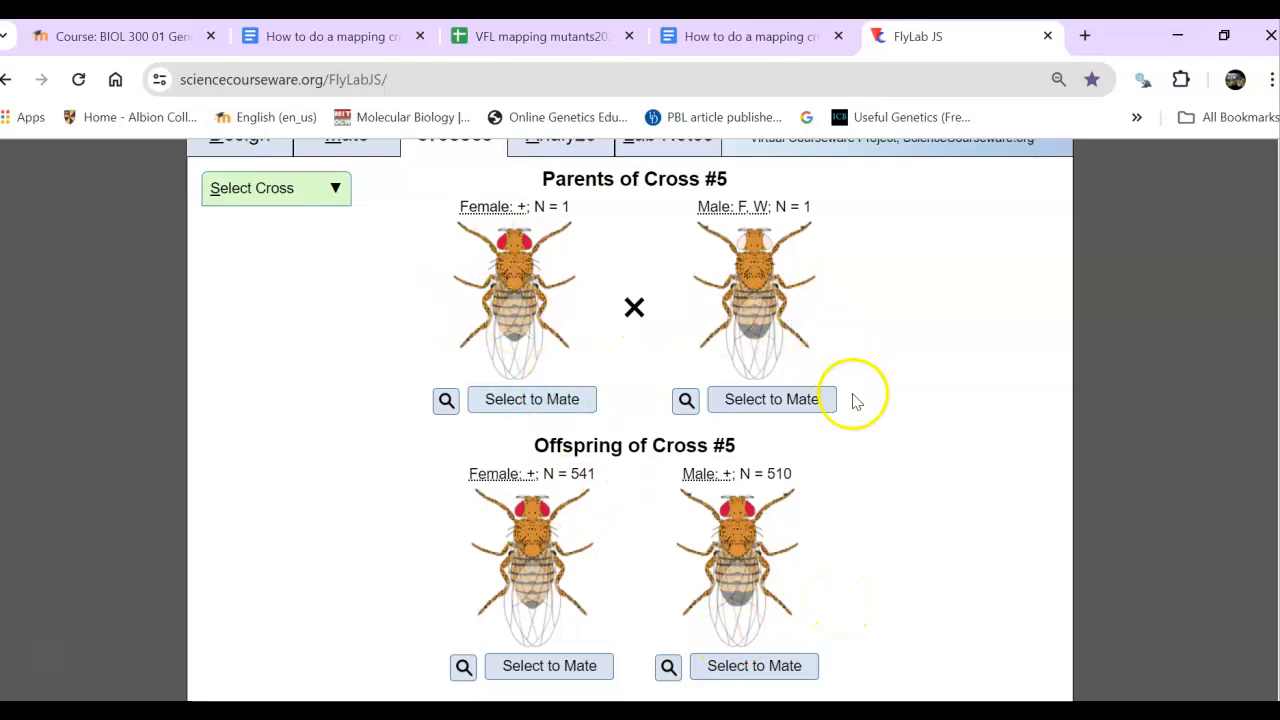
# - Mate a wild-type female offspring of Cross #5 with that cross's forked, white-eyed male parent
pyautogui.moveTo(800, 349)
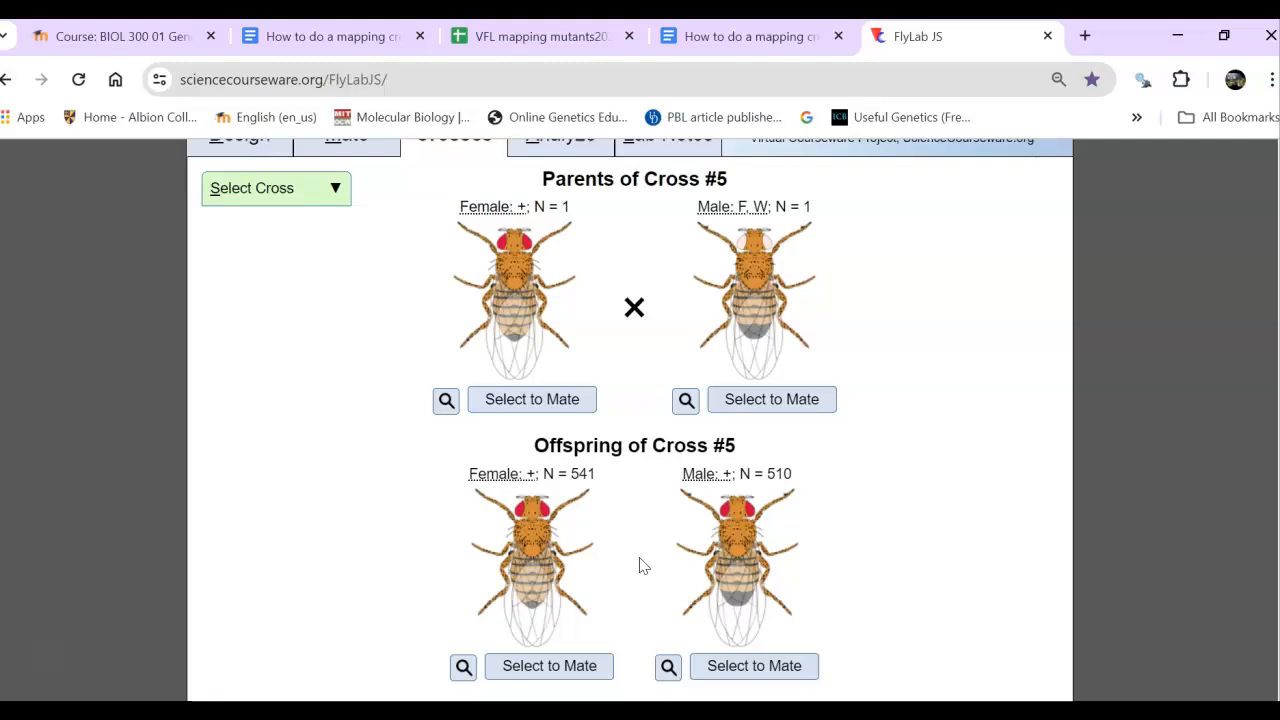
pyautogui.click(516, 668)
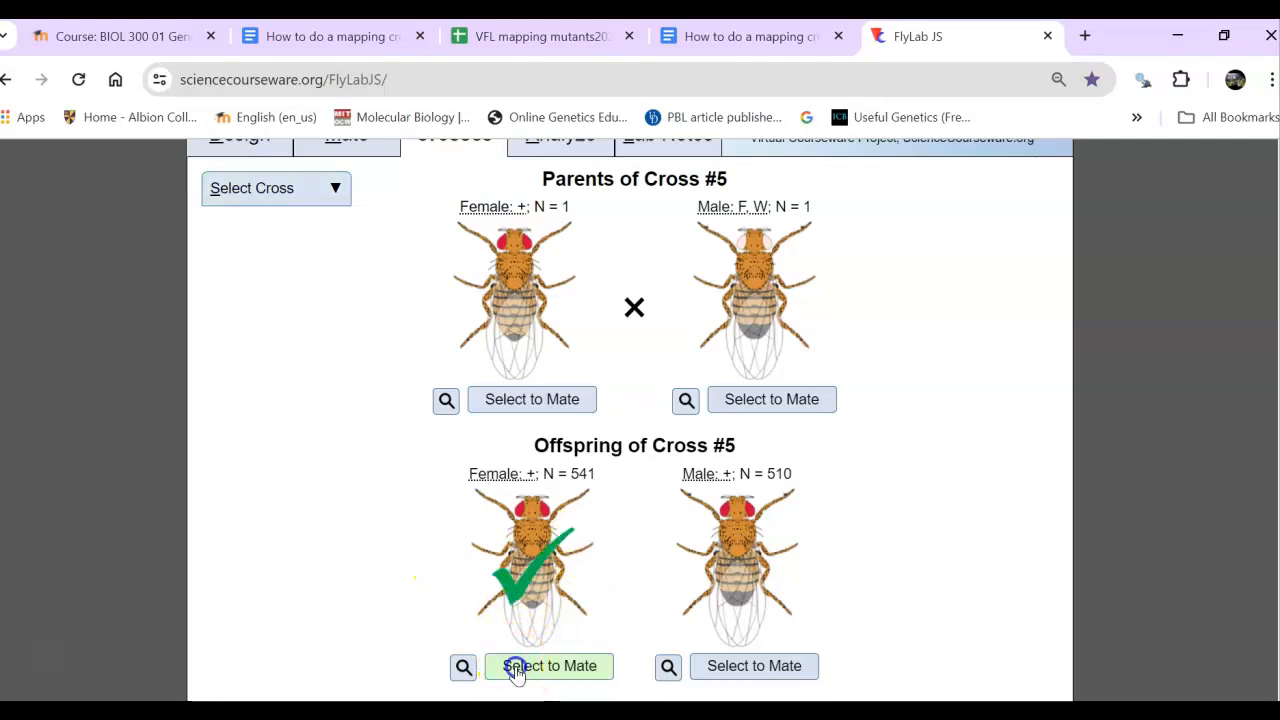
pyautogui.click(789, 400)
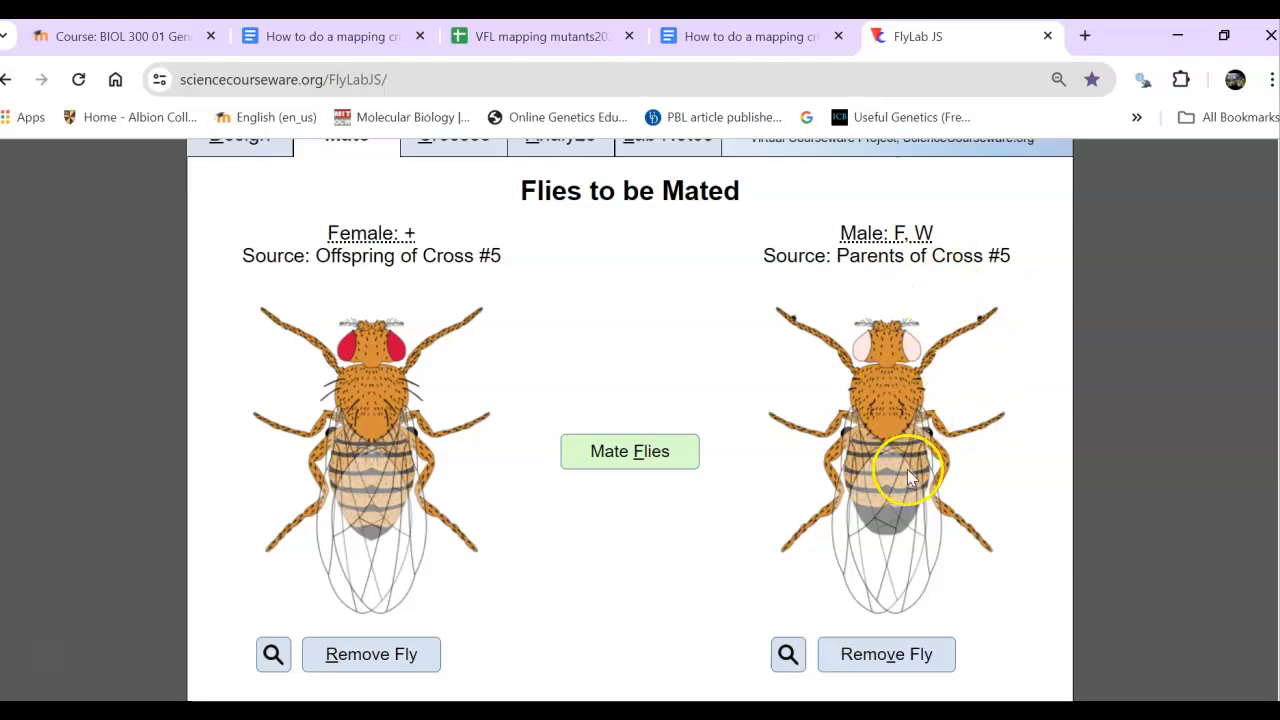
pyautogui.moveTo(908, 474)
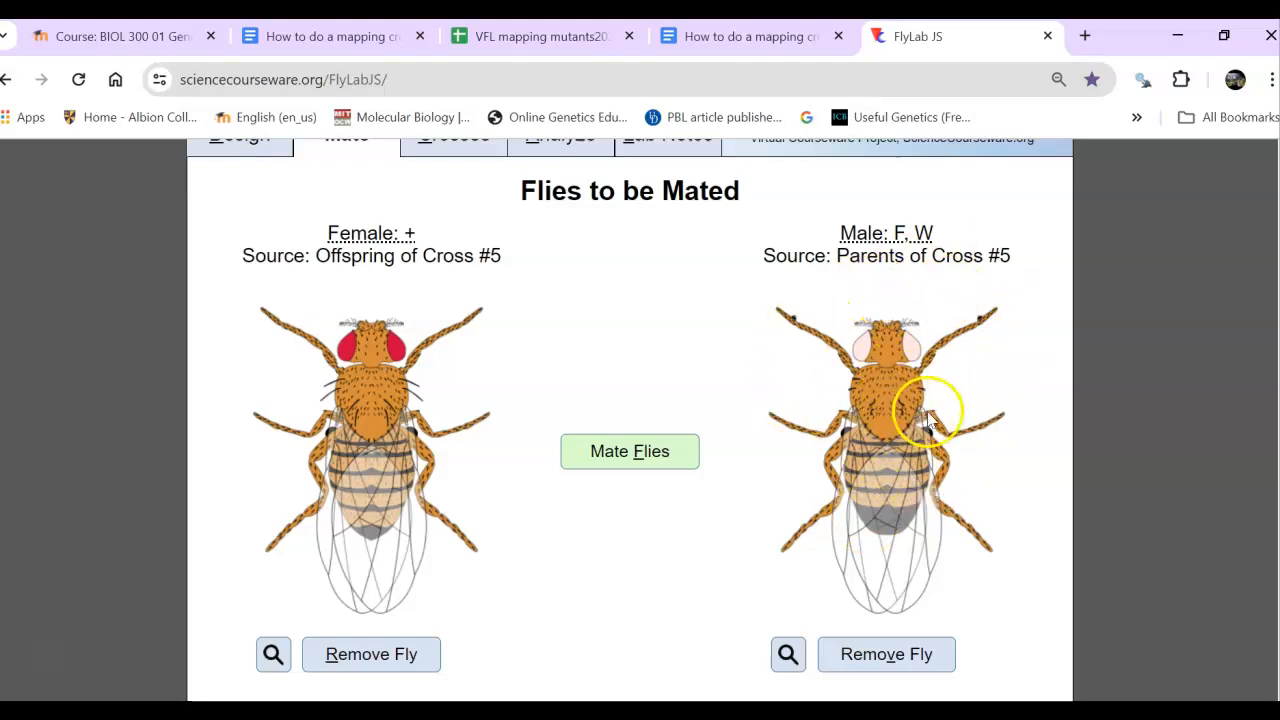
pyautogui.moveTo(866, 478)
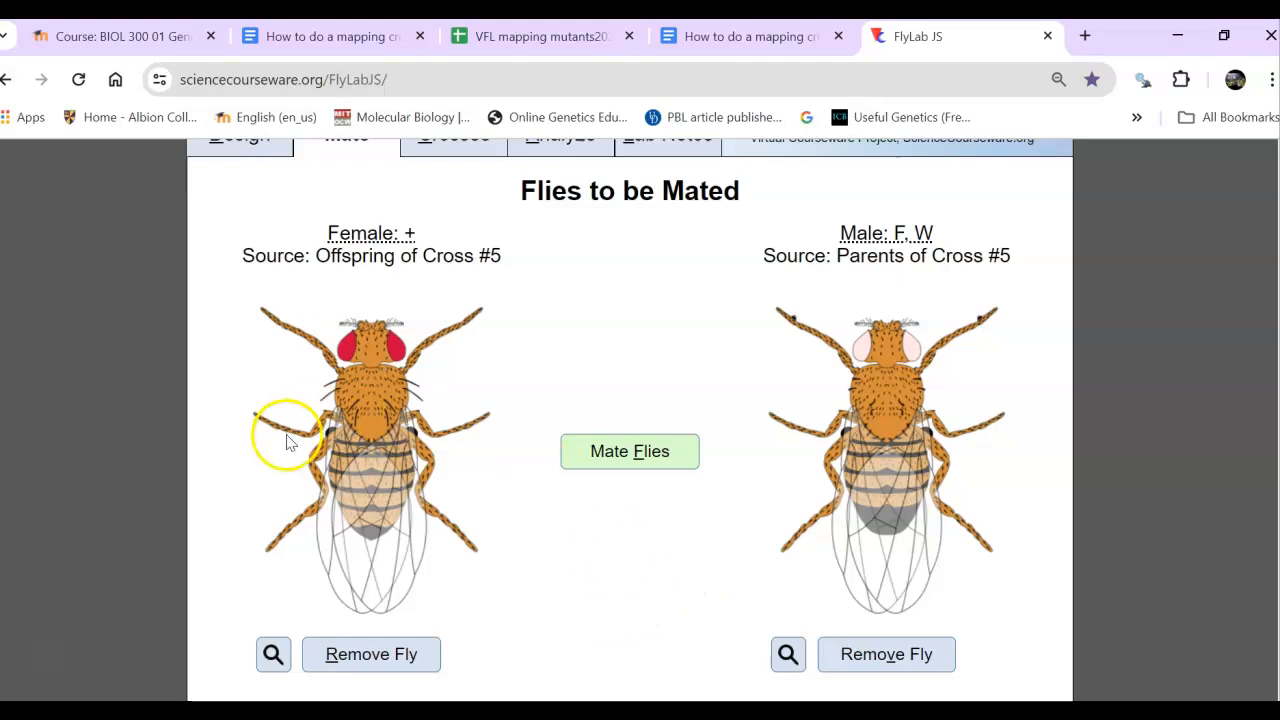
pyautogui.click(595, 464)
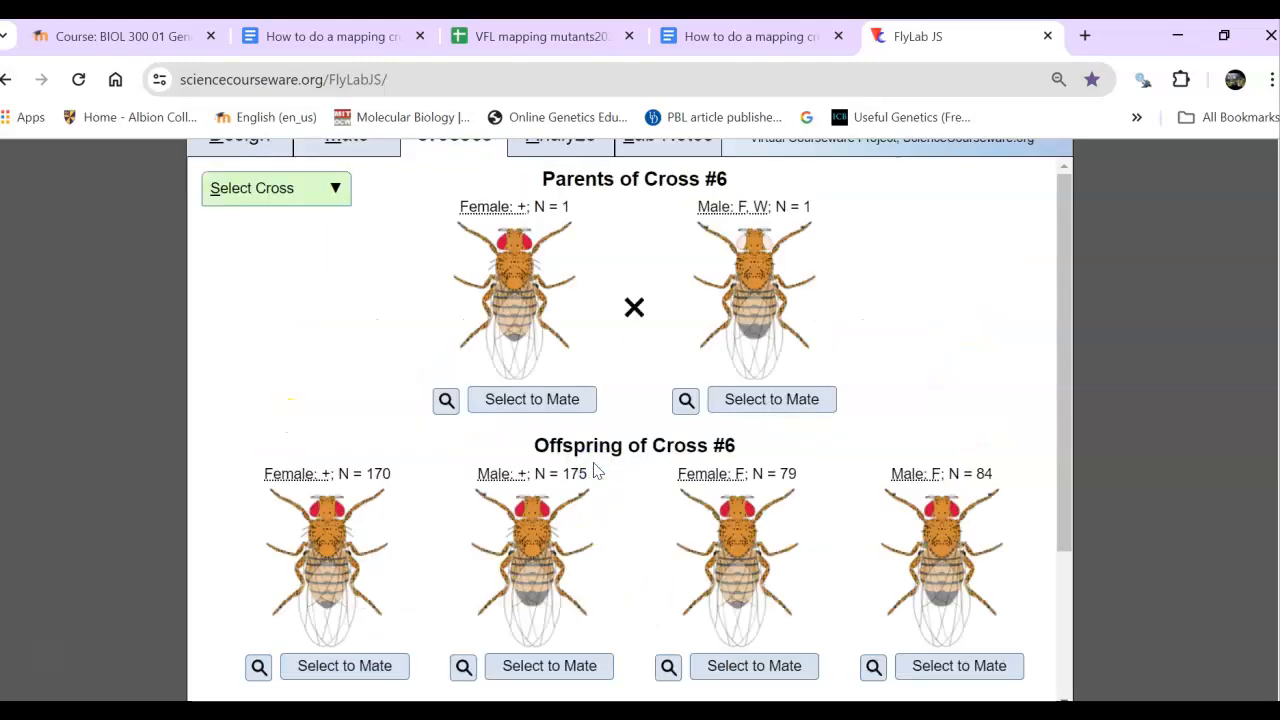
# - Show the analysis results for Cross #6 with the sex of the flies ignored
pyautogui.scroll(2, 630, 420)
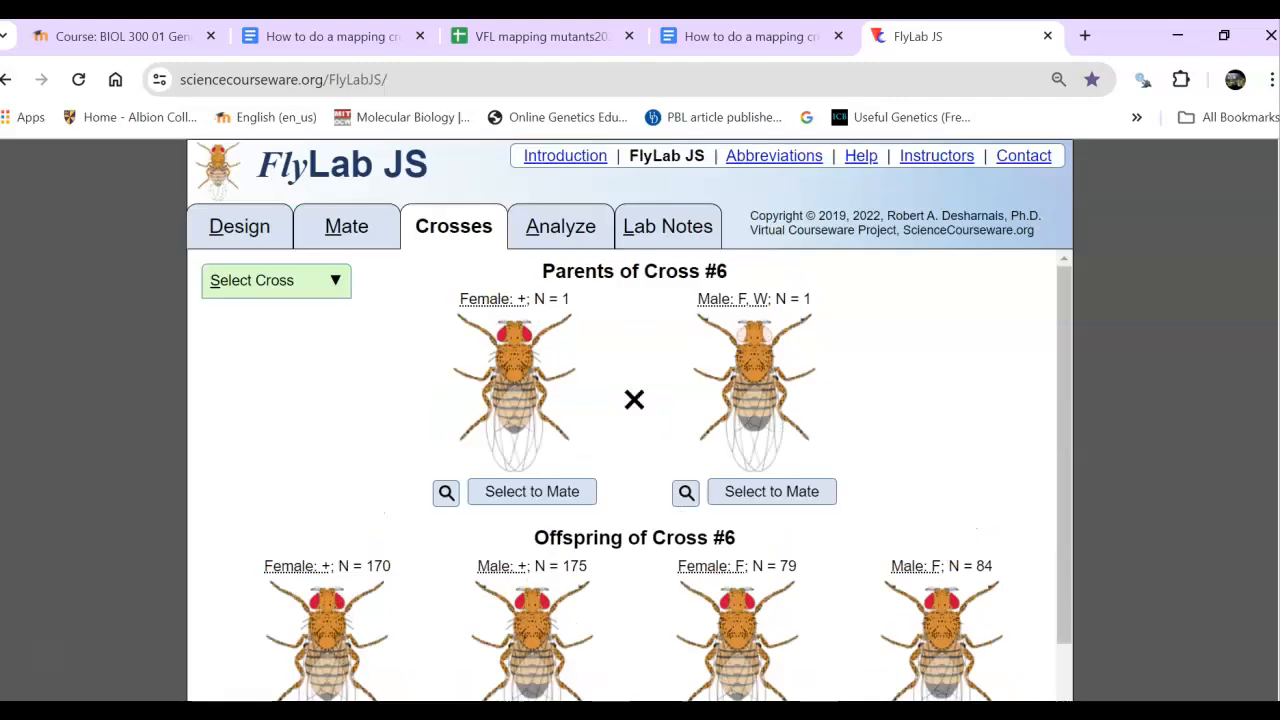
pyautogui.click(548, 228)
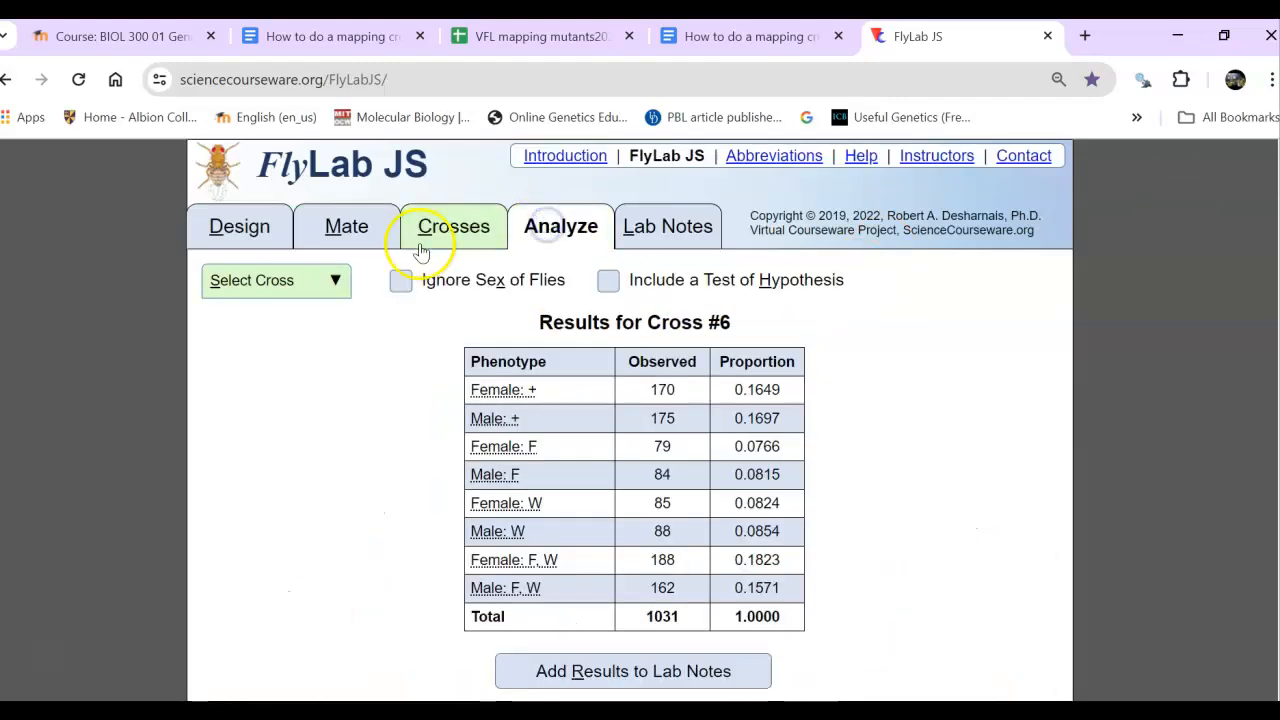
pyautogui.click(399, 283)
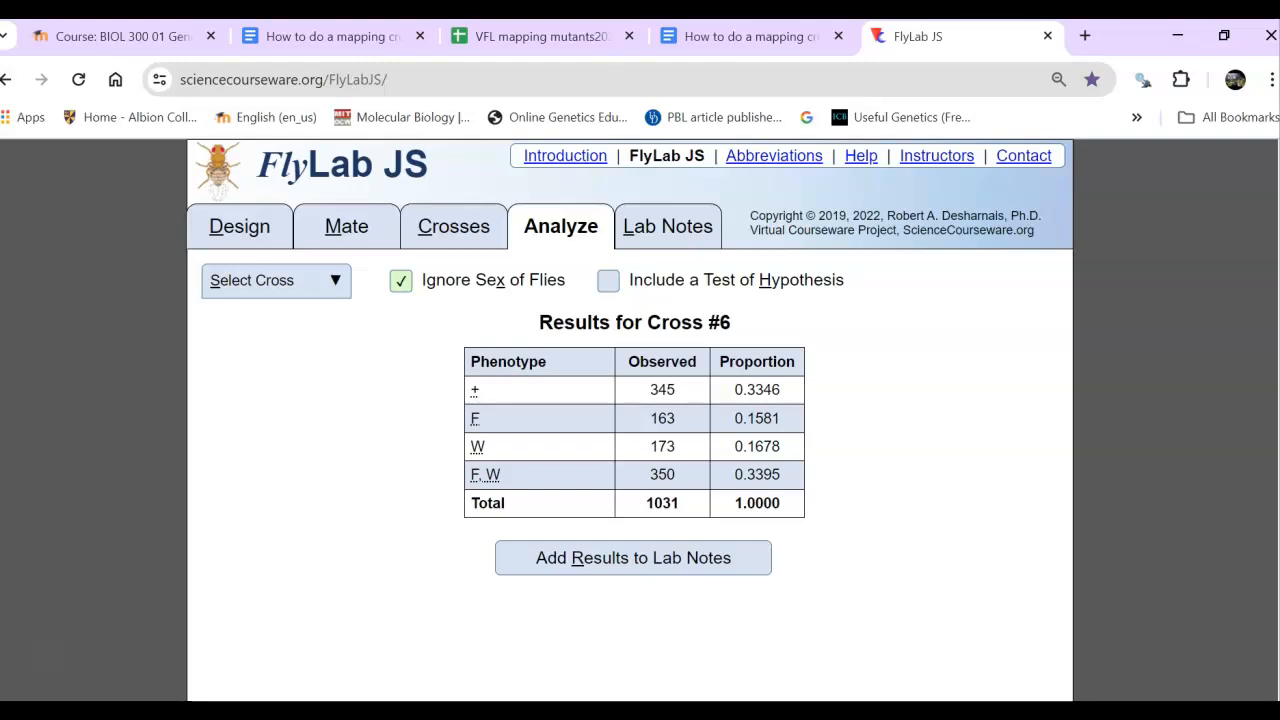
# - Design a female with forked bristles and white eyes and select it for mating
pyautogui.click(1267, 318)
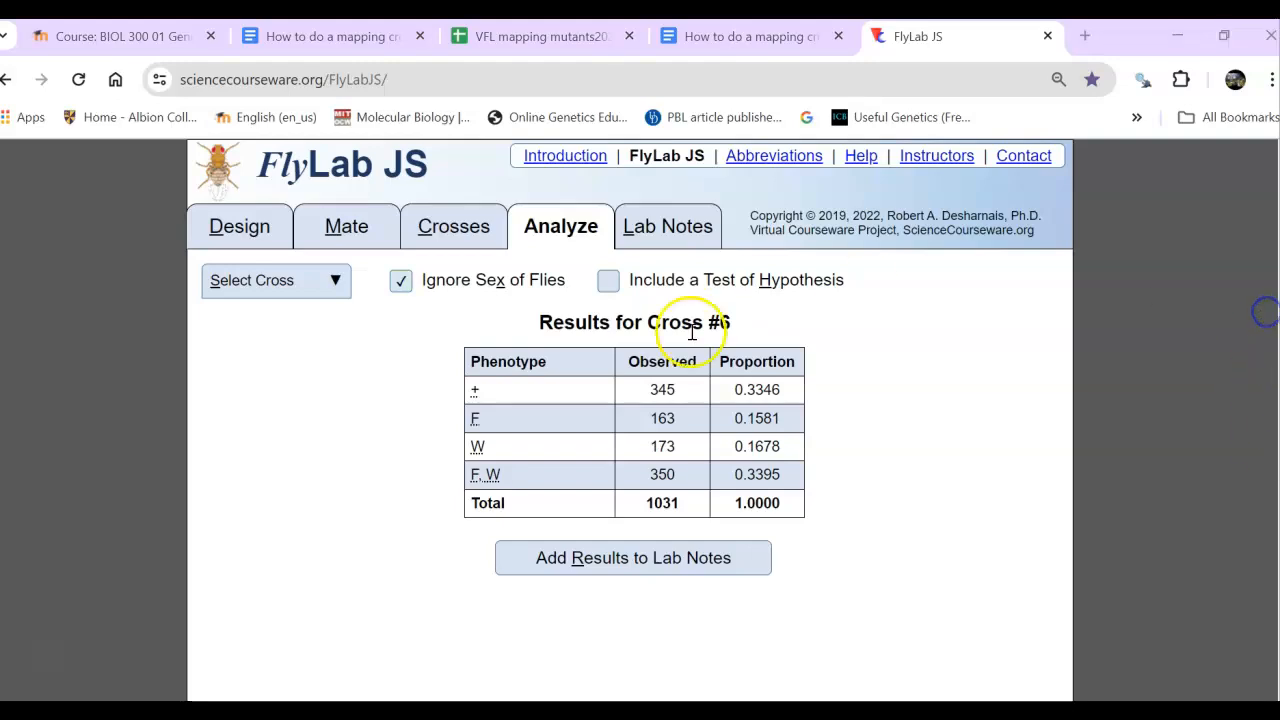
pyautogui.click(247, 230)
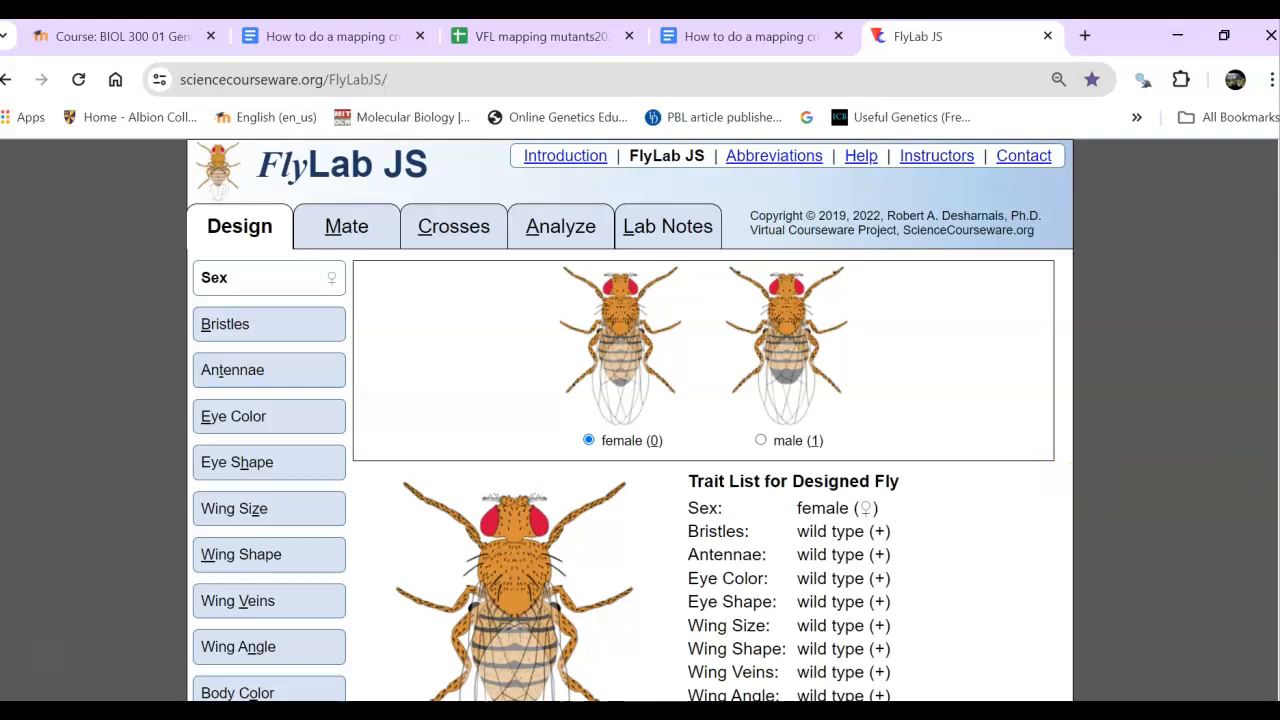
pyautogui.scroll(-1, 630, 420)
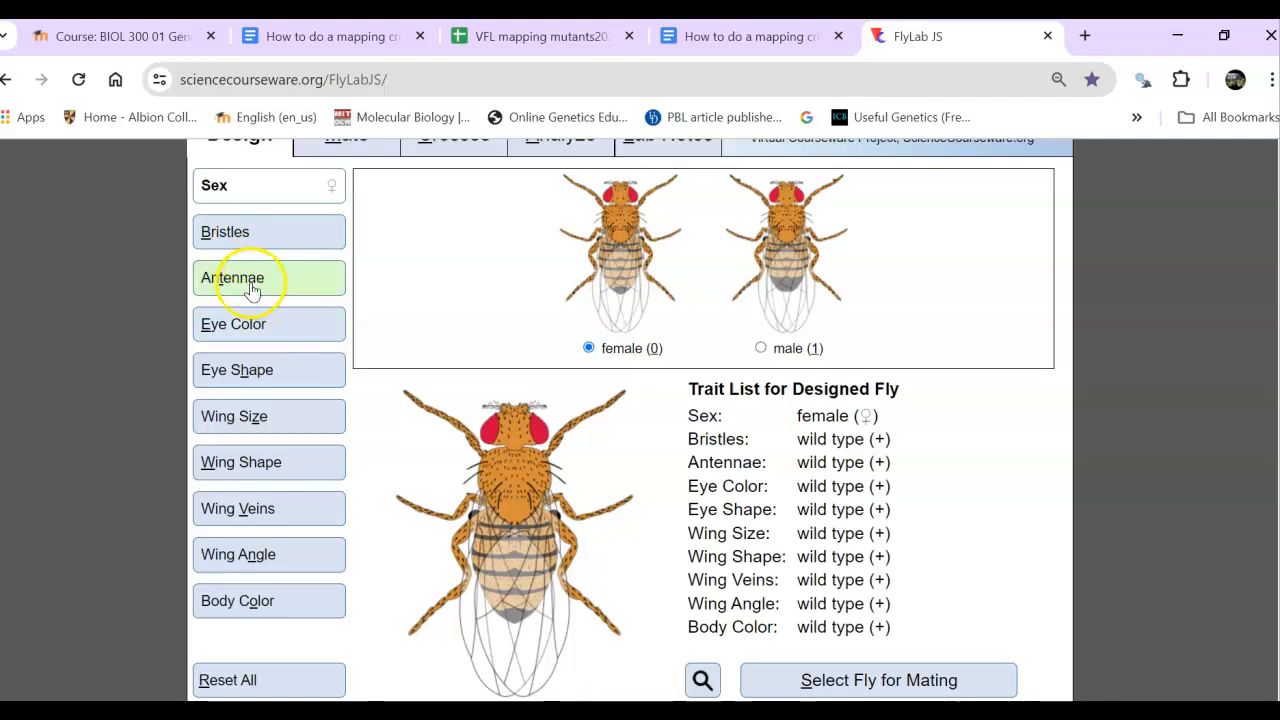
pyautogui.click(251, 232)
pyautogui.click(498, 344)
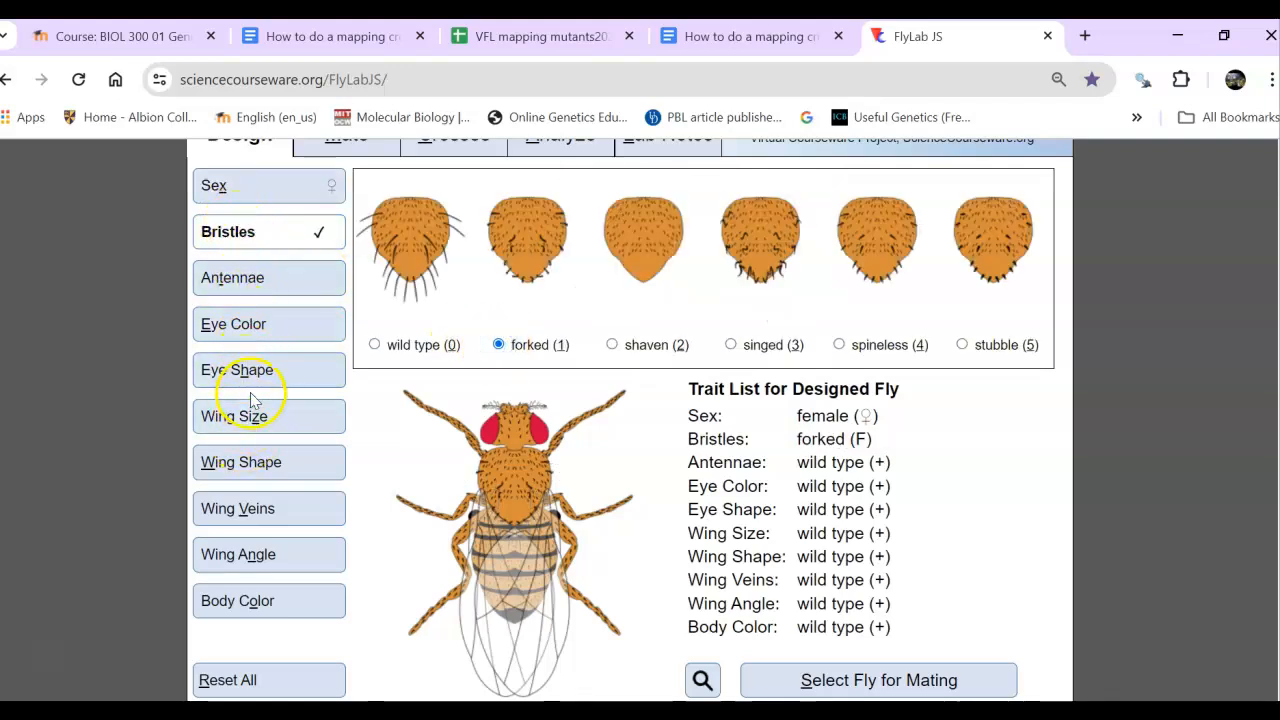
pyautogui.click(259, 332)
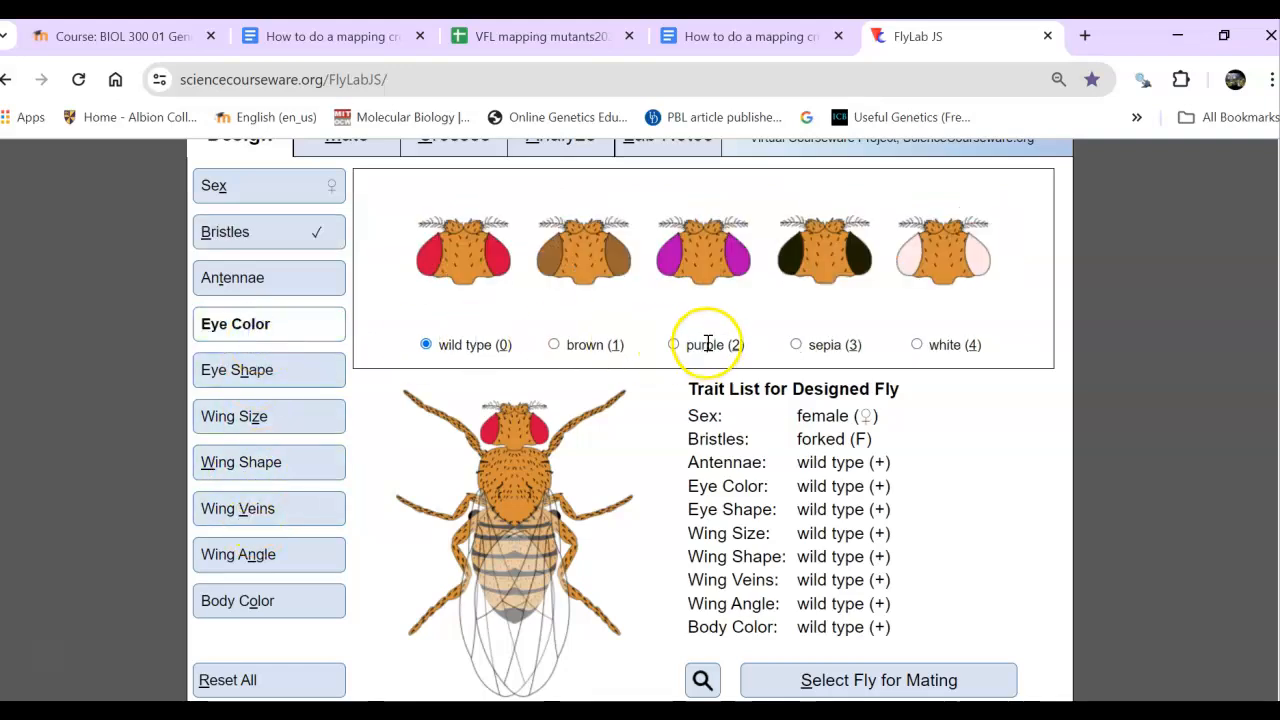
pyautogui.click(916, 345)
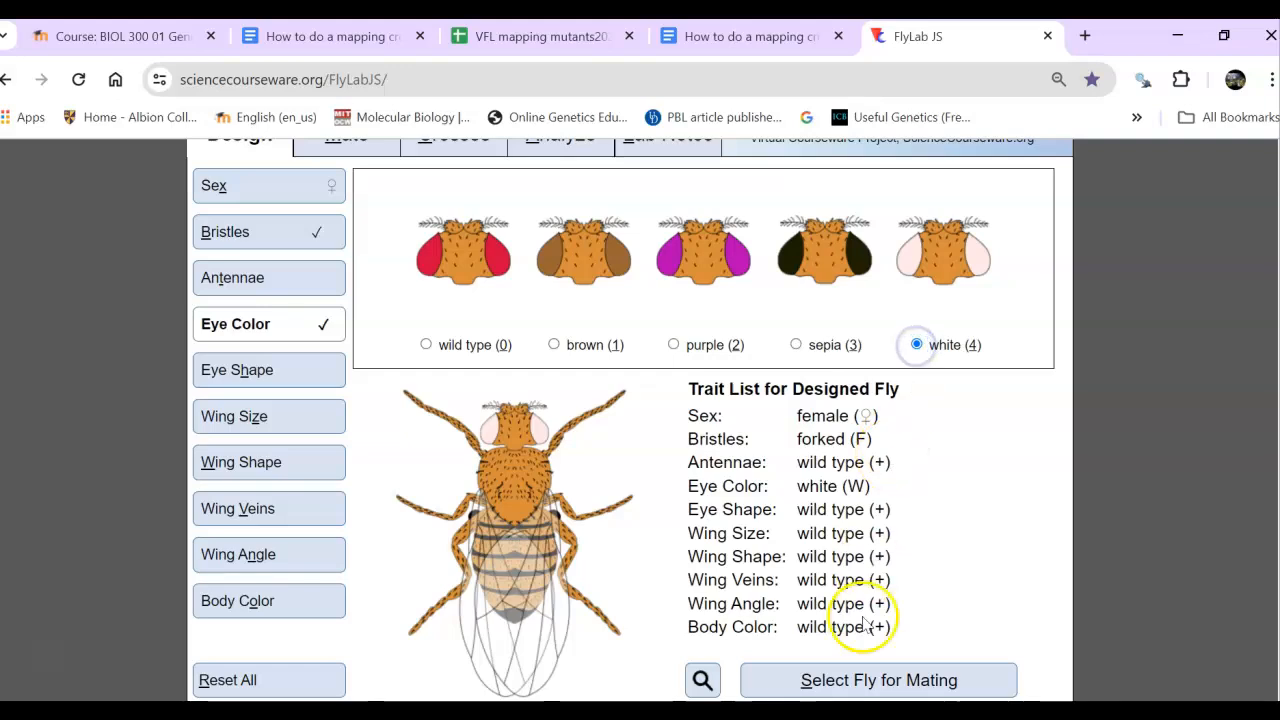
pyautogui.click(862, 681)
# - Design a wild-type male, select it for mating and mate it with the forked, white-eyed female
pyautogui.click(877, 655)
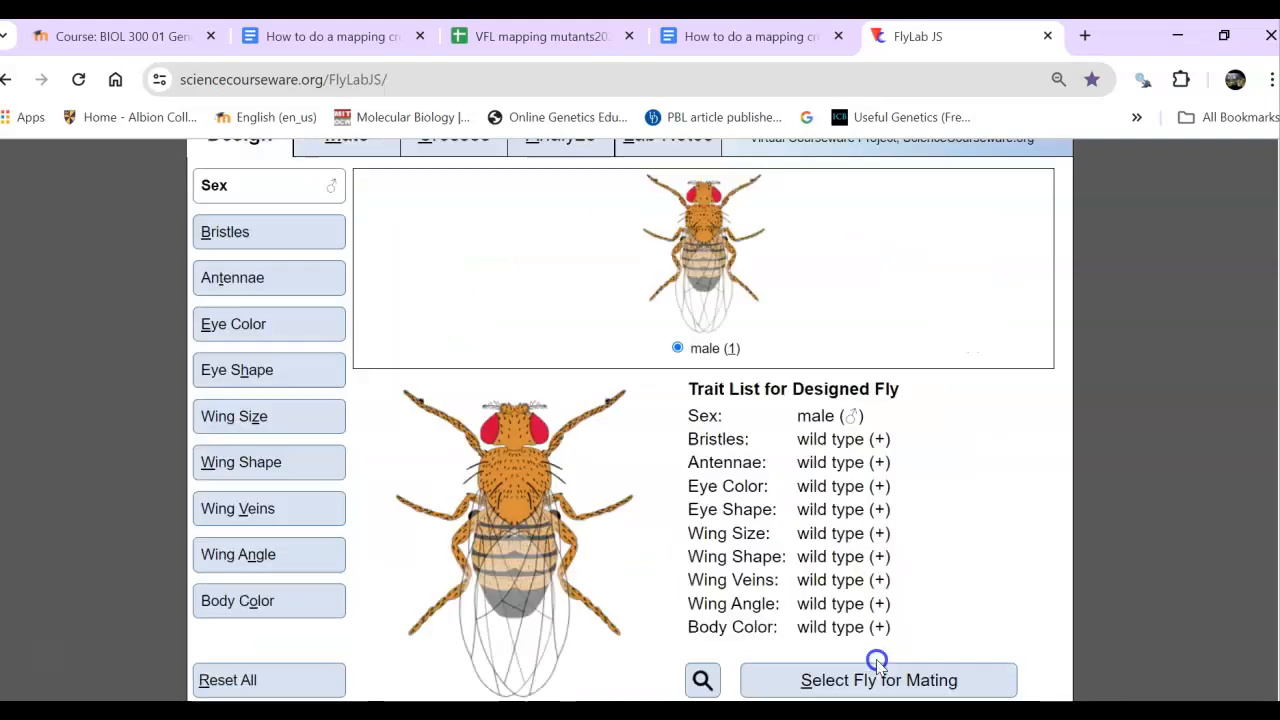
pyautogui.click(873, 681)
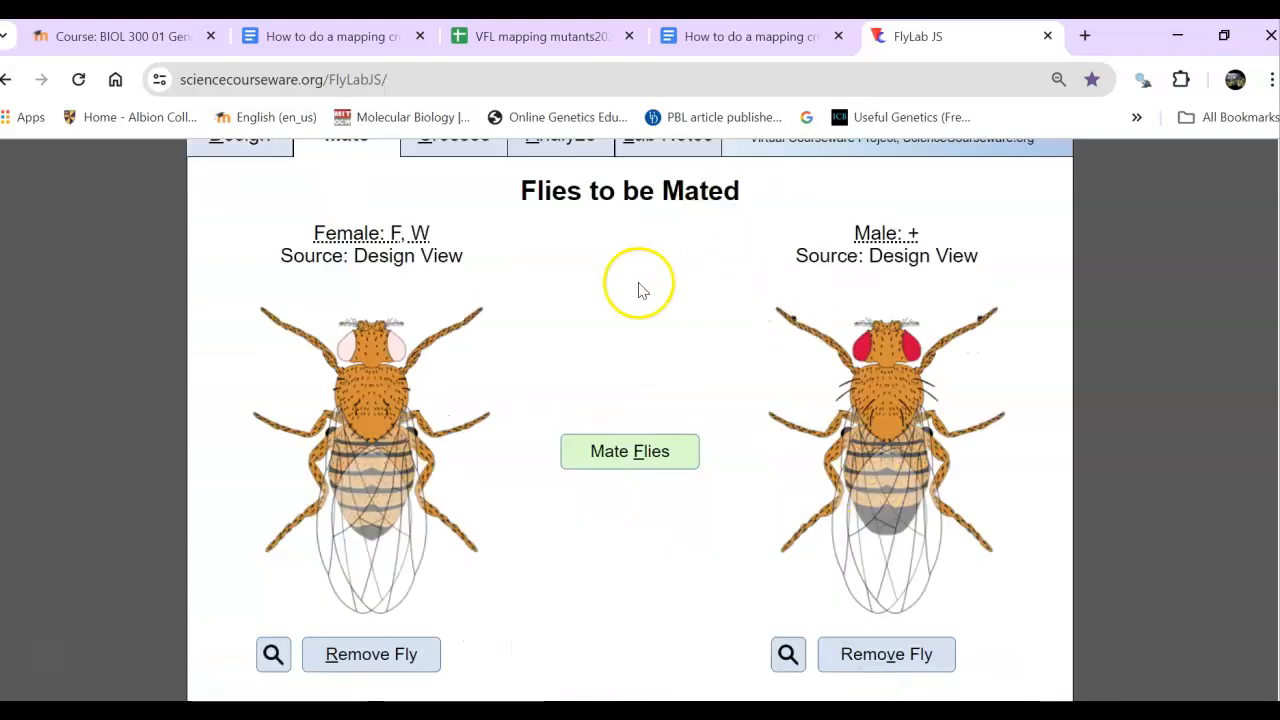
pyautogui.click(597, 466)
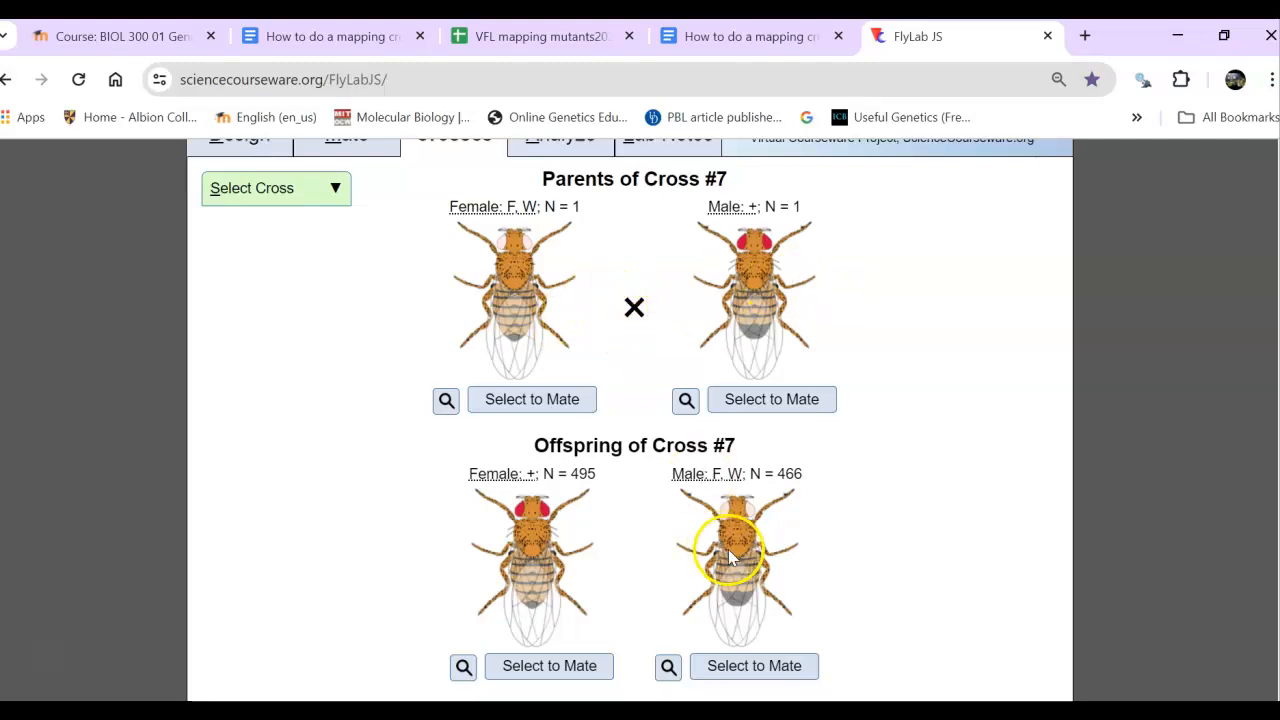
pyautogui.moveTo(738, 556)
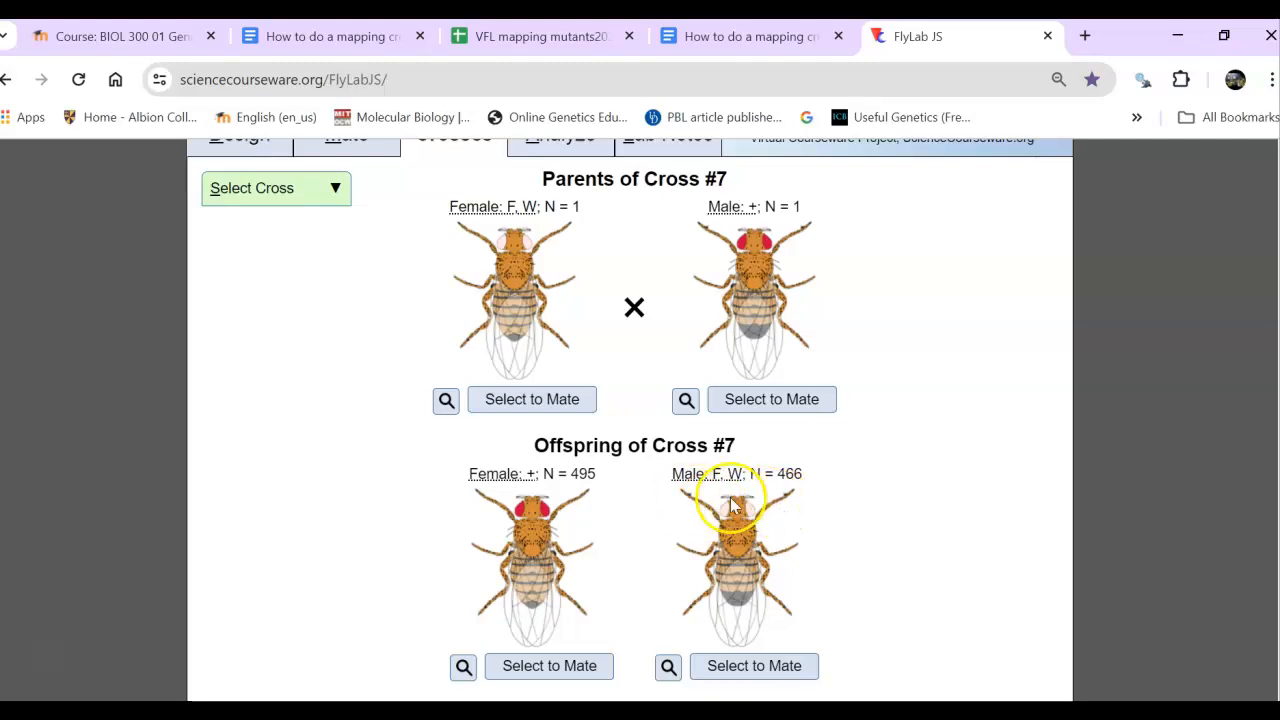
# - Mate a wild-type female offspring of Cross #7 with a forked, white-eyed male offspring of the same cross
pyautogui.moveTo(735, 507)
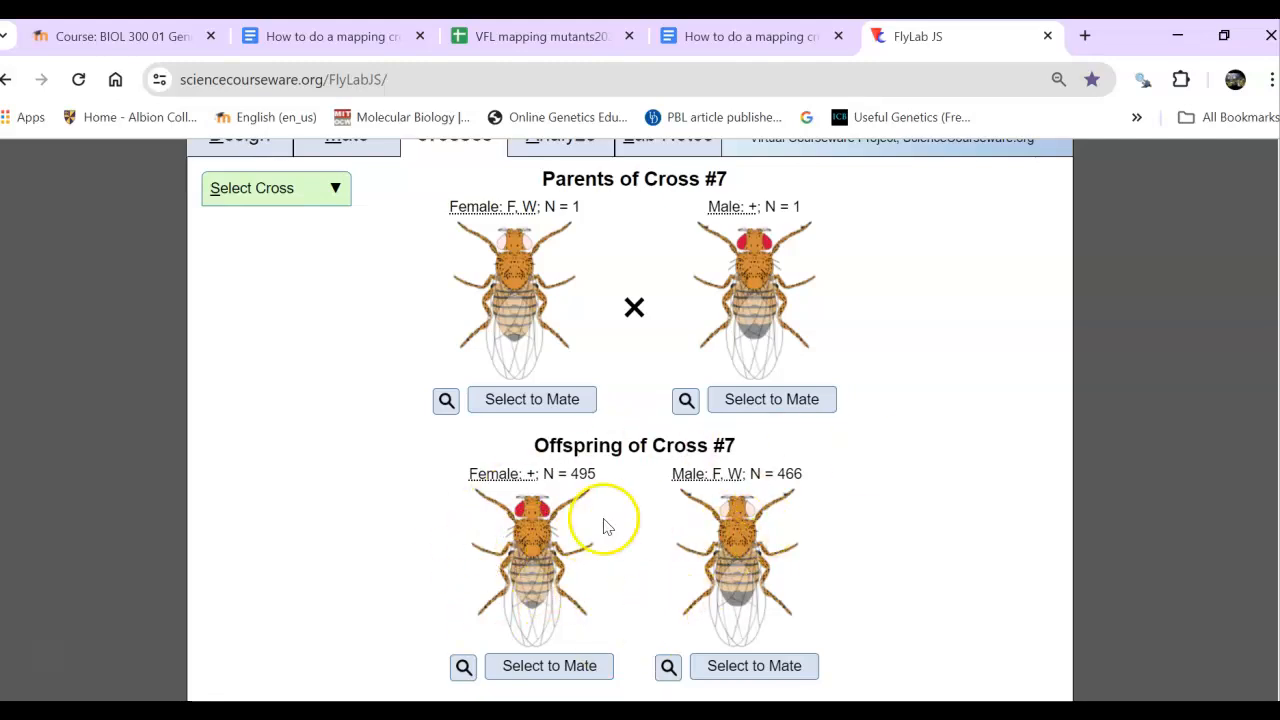
pyautogui.click(524, 674)
pyautogui.click(727, 669)
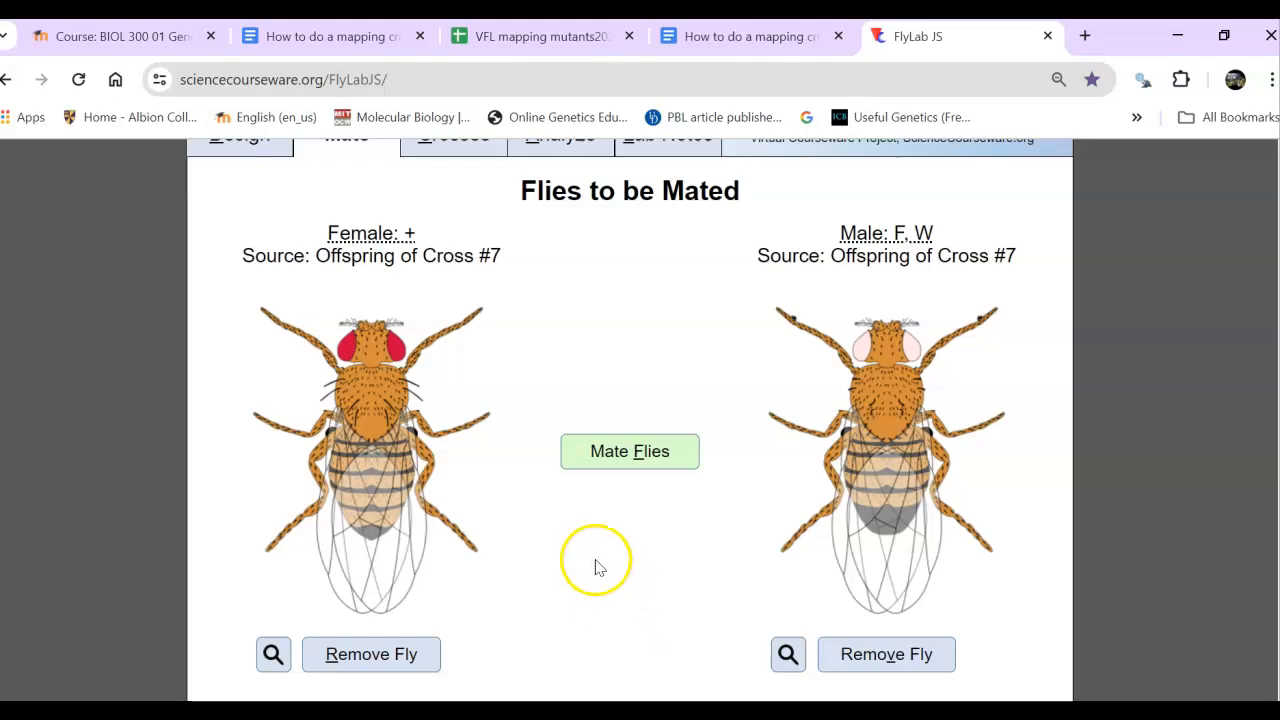
pyautogui.click(620, 451)
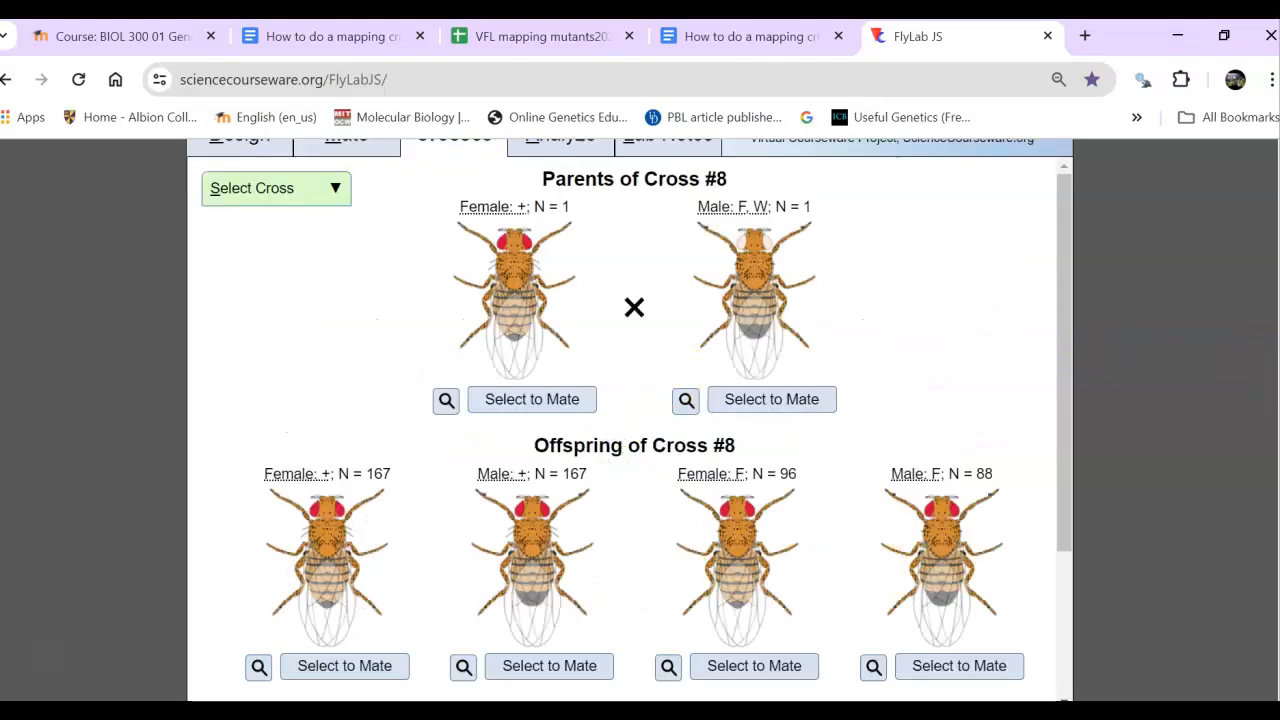
# - Show the analysis results for Cross #8 with the sex of the flies ignored
pyautogui.scroll(1, 630, 420)
pyautogui.click(527, 224)
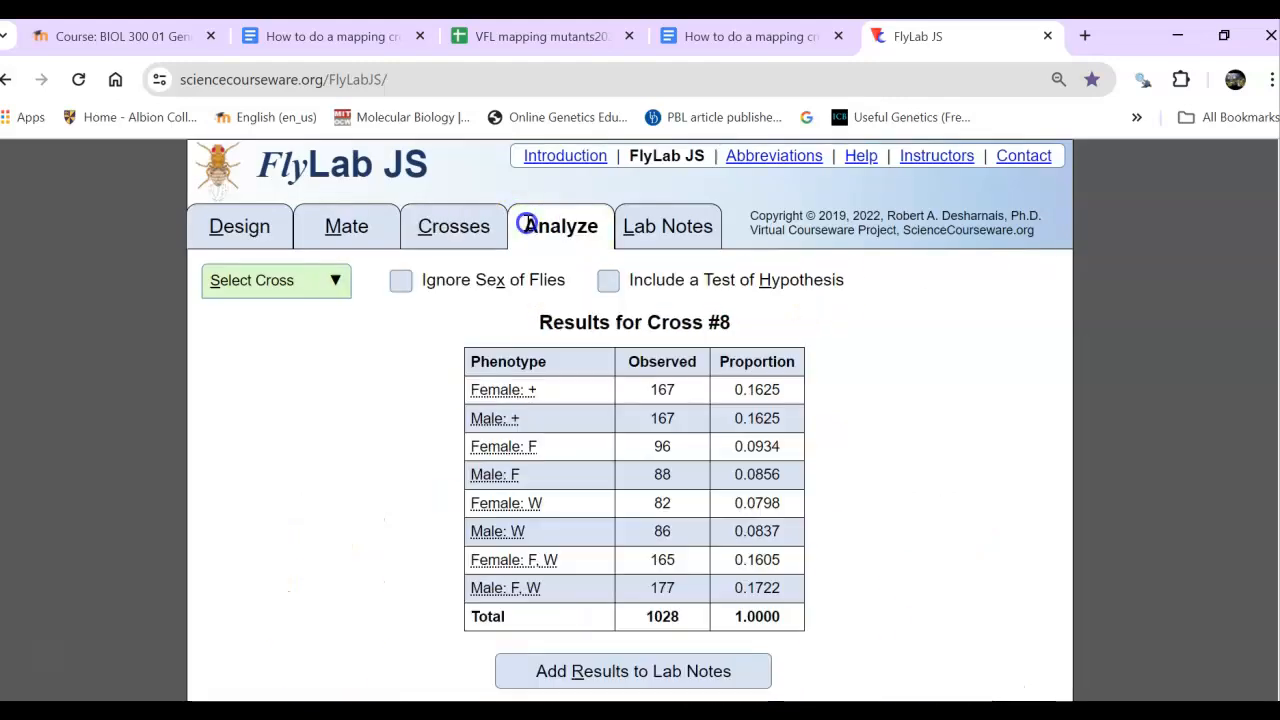
pyautogui.click(402, 283)
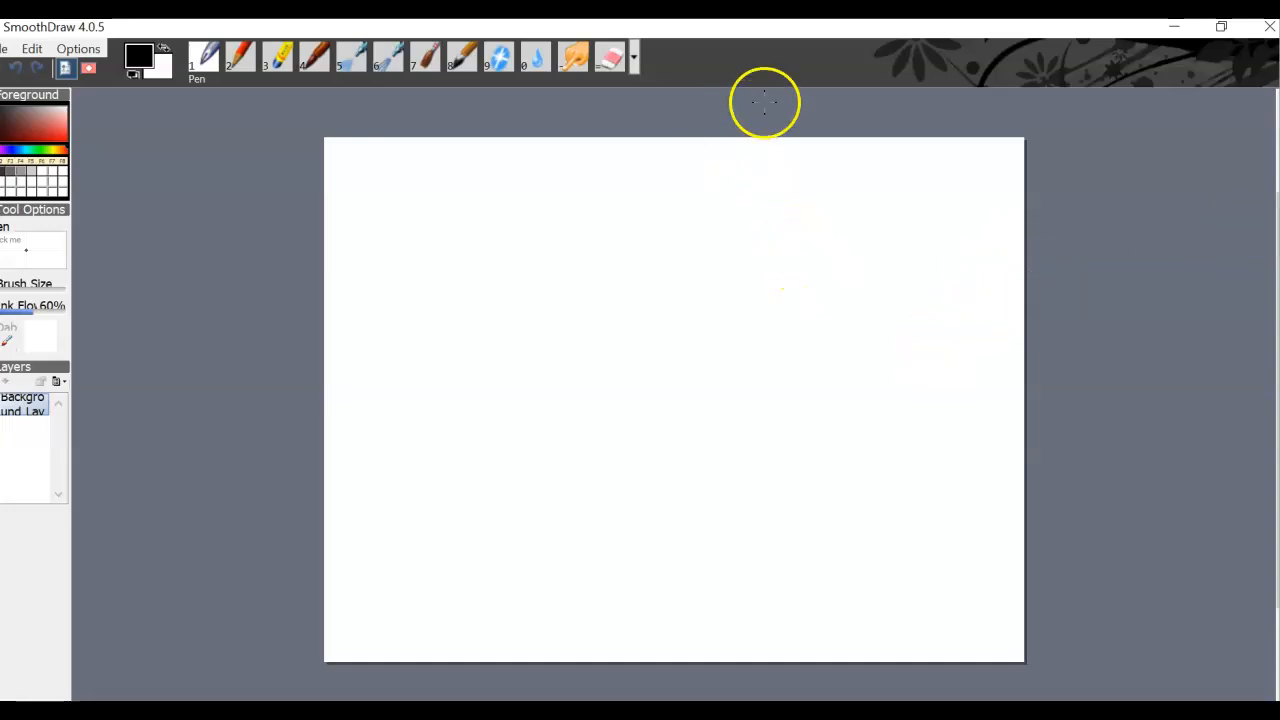
# - Switch to SmoothDraw and open the drawing Video Template_2.sddoc from the Desktop
pyautogui.click(8, 50)
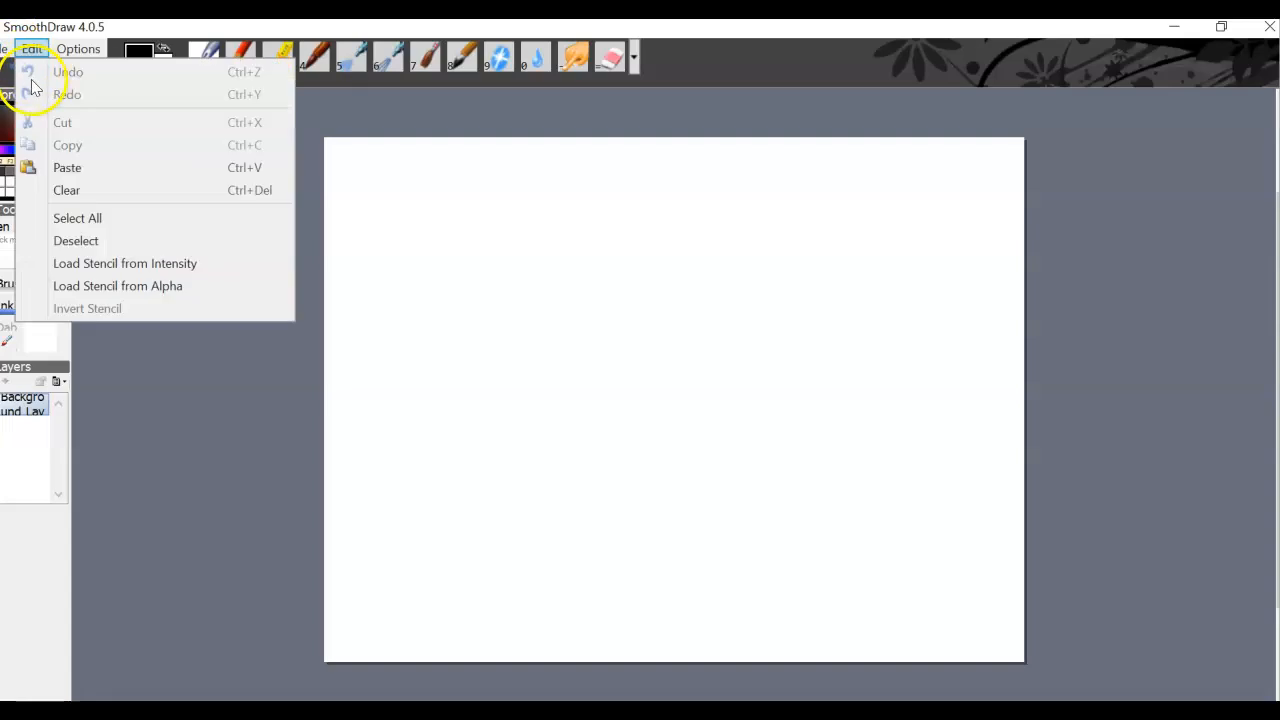
pyautogui.click(30, 95)
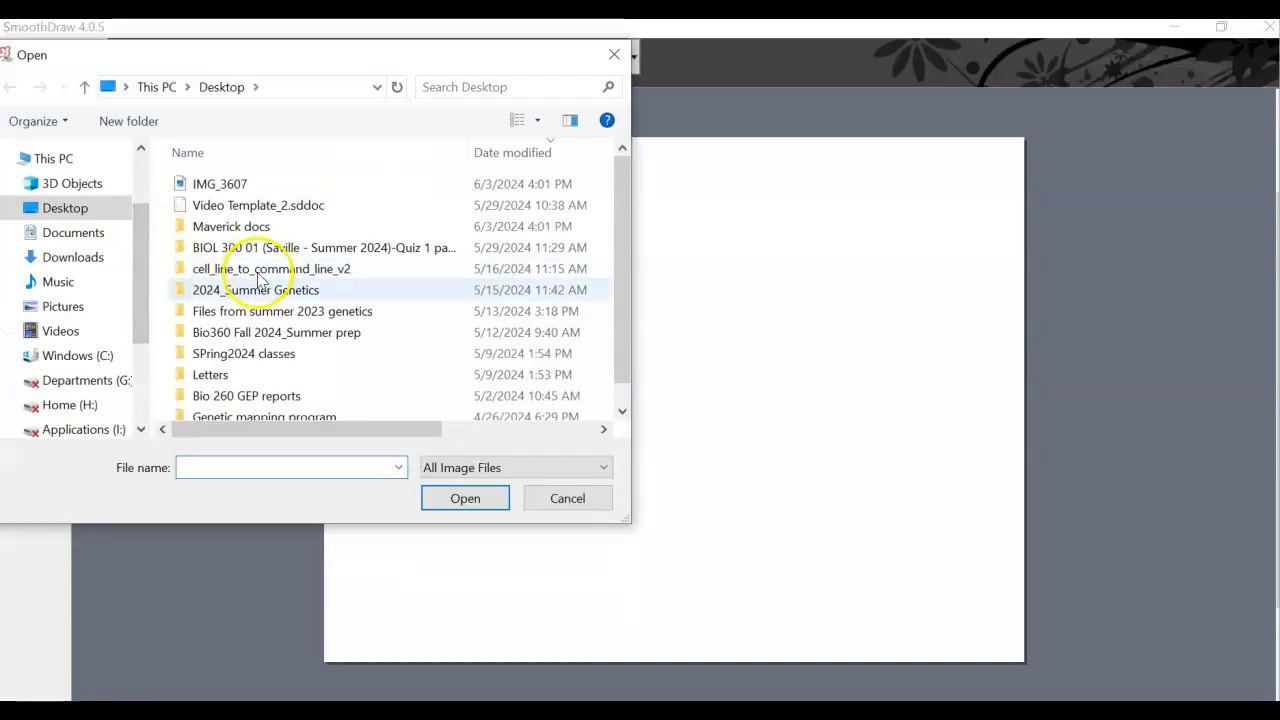
pyautogui.click(250, 205)
pyautogui.click(465, 500)
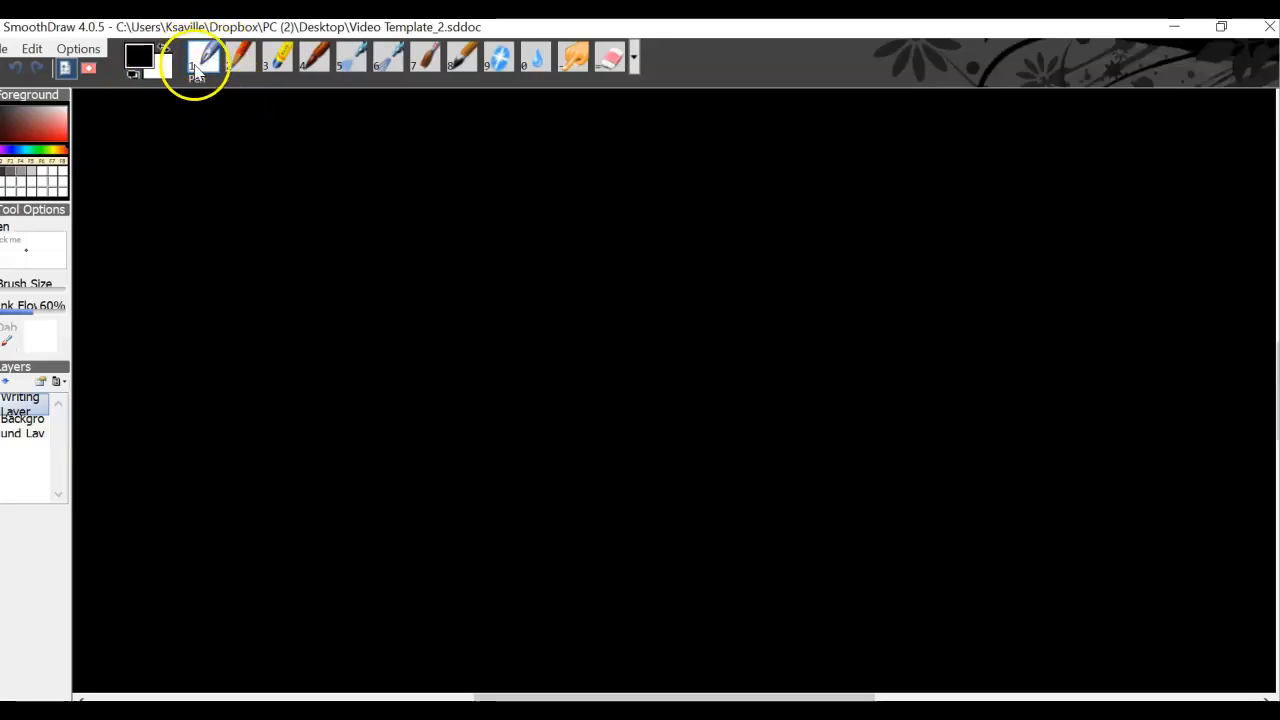
# - Set the pen colour to golden yellow and test it with three short squiggles near the canvas's upper-left corner, enlarging the brush between strokes
pyautogui.click(56, 150)
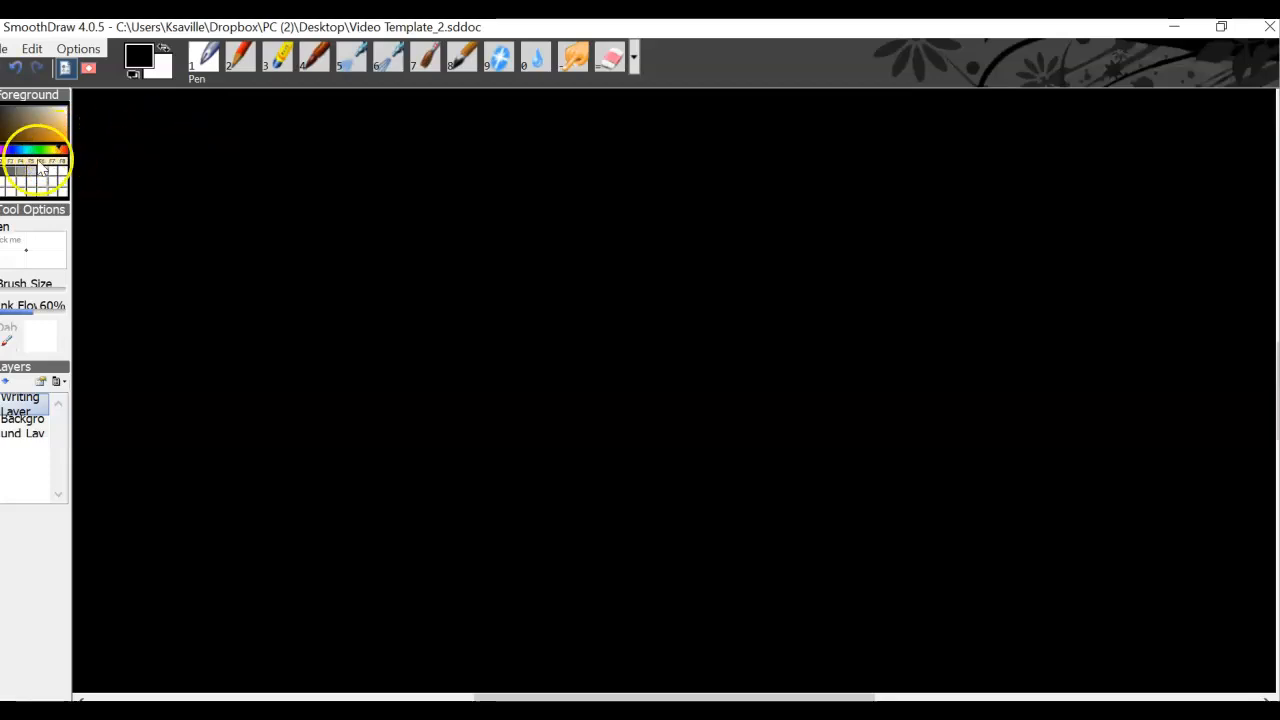
pyautogui.moveTo(57, 149); pyautogui.dragTo(57, 151)
pyautogui.click(54, 138)
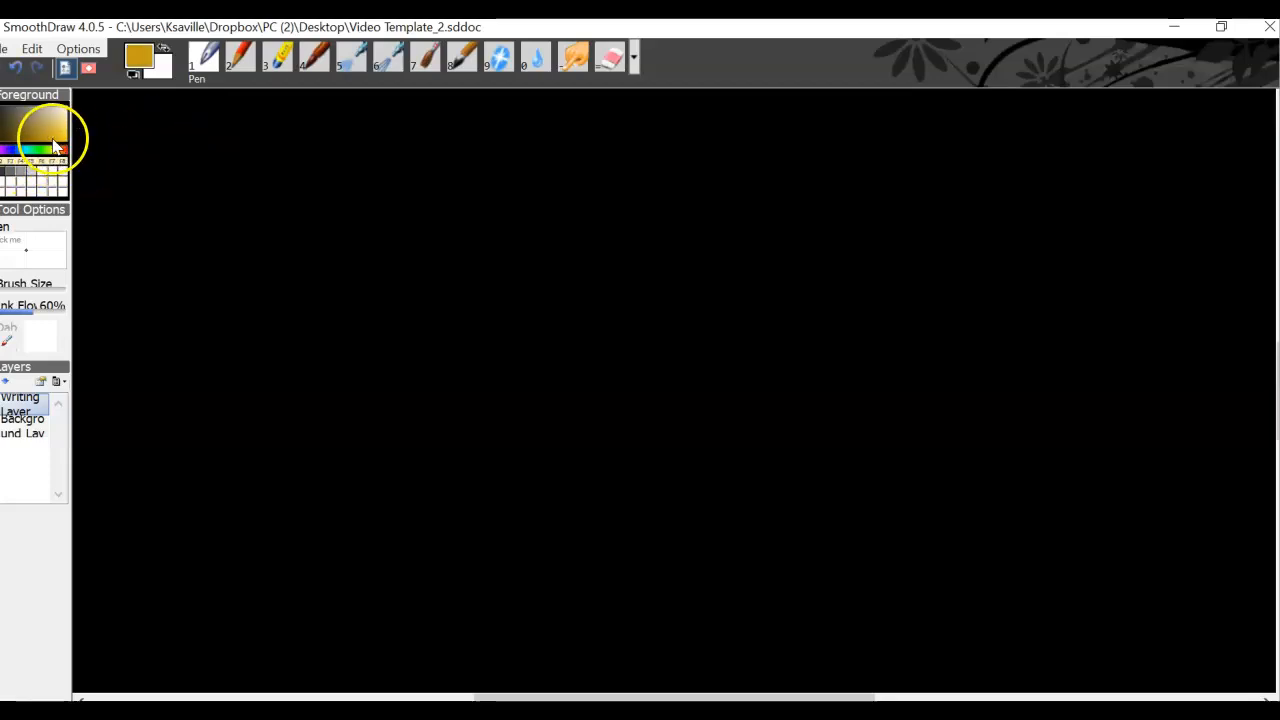
pyautogui.moveTo(172, 178); pyautogui.dragTo(256, 175)
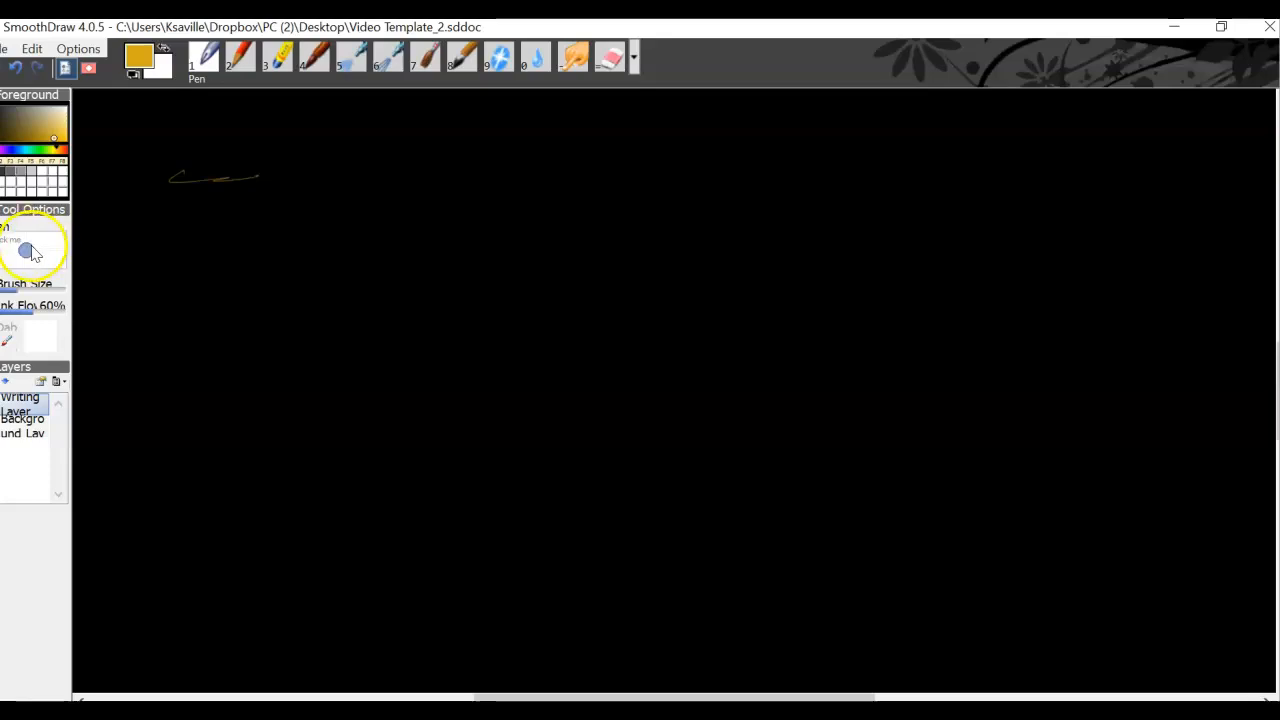
pyautogui.moveTo(168, 149); pyautogui.dragTo(248, 158)
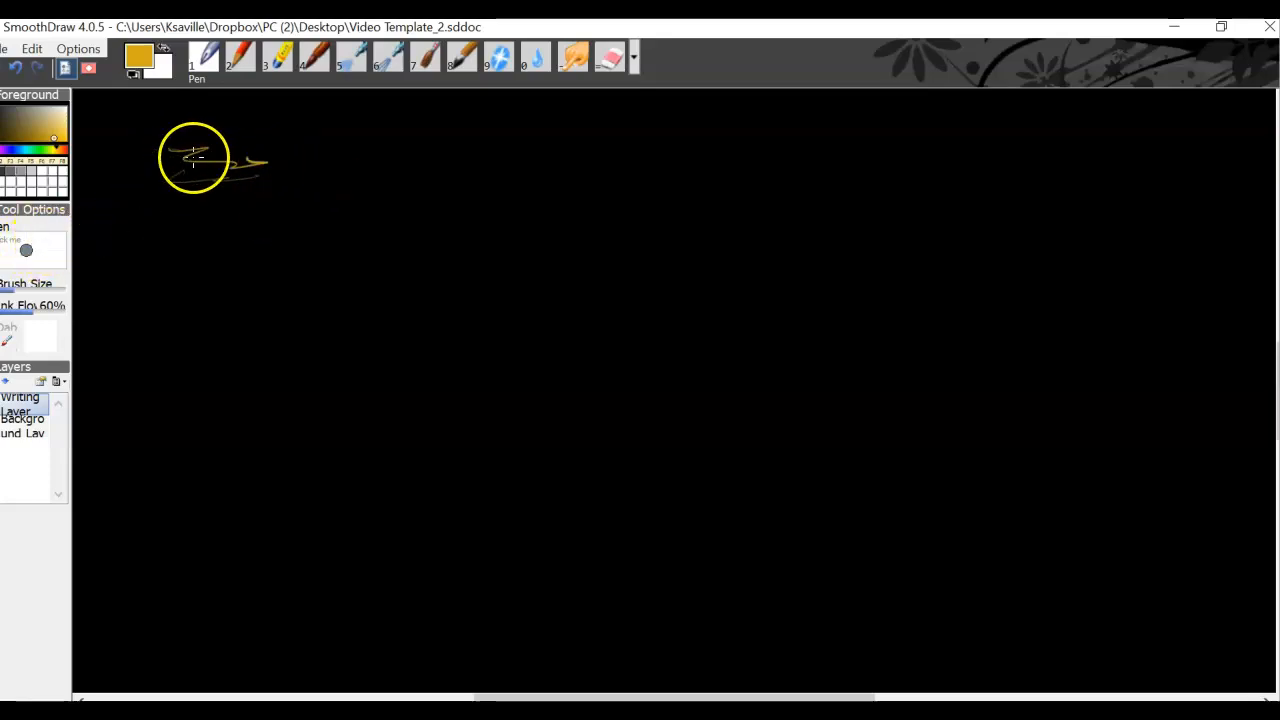
pyautogui.moveTo(150, 118); pyautogui.dragTo(220, 133)
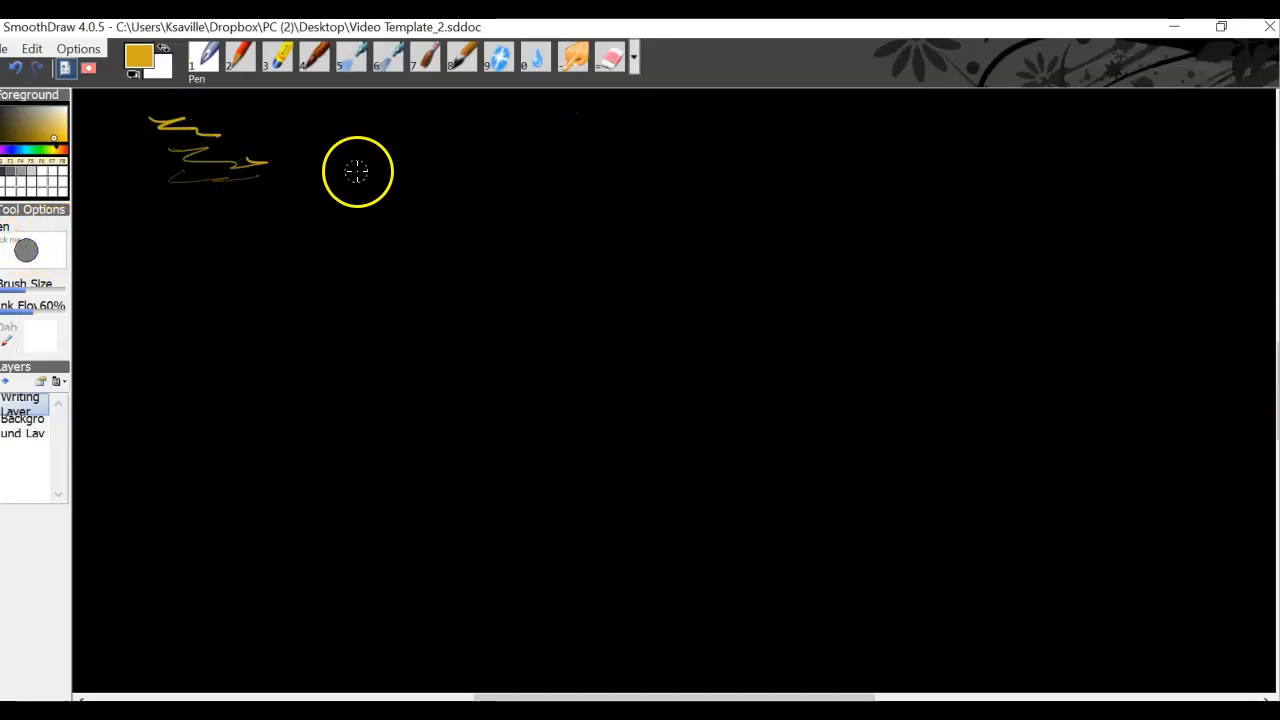
# - Write the gene-pair distances "a – b 5.0" and, beneath it, "a – c 10" near the top of the canvas
pyautogui.moveTo(369, 168); pyautogui.dragTo(480, 176)
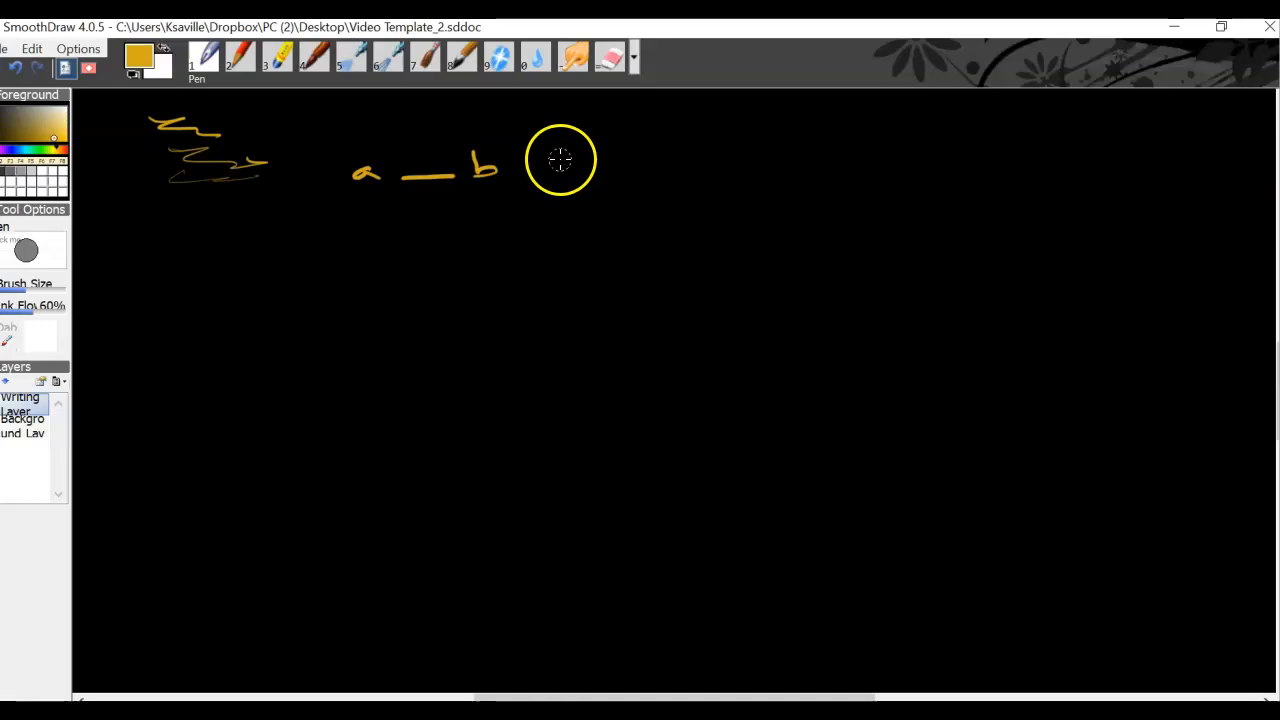
pyautogui.moveTo(569, 153)
pyautogui.mouseDown()
pyautogui.moveTo(574, 169)
pyautogui.moveTo(558, 175)
pyautogui.moveTo(621, 162)
pyautogui.mouseUp()
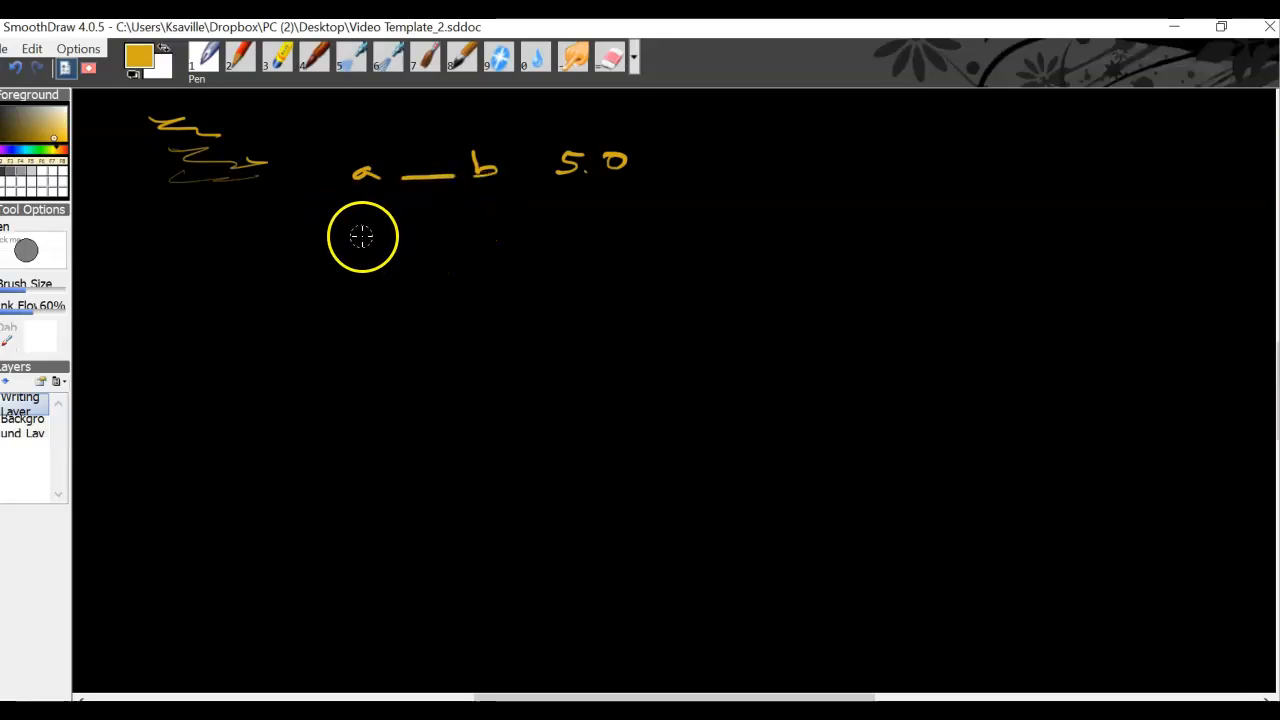
pyautogui.moveTo(372, 238); pyautogui.dragTo(505, 240)
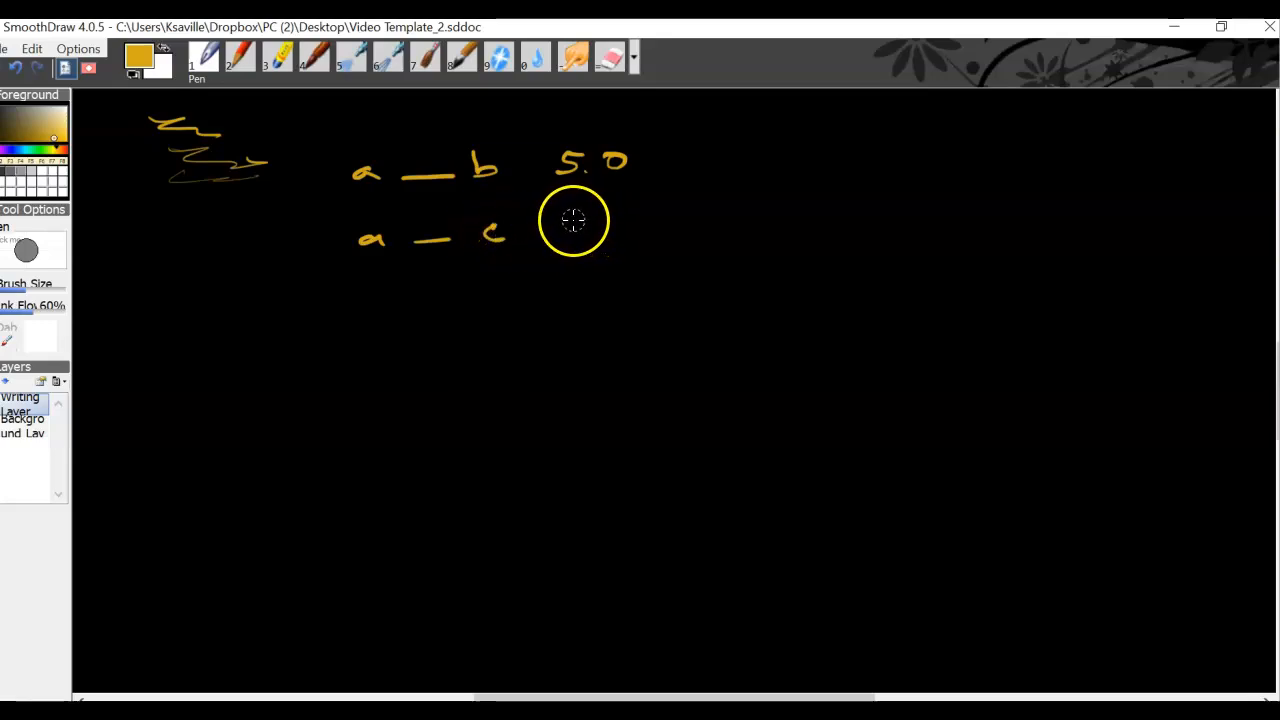
pyautogui.moveTo(566, 217)
pyautogui.mouseDown()
pyautogui.moveTo(565, 232)
pyautogui.moveTo(604, 224)
pyautogui.mouseUp()
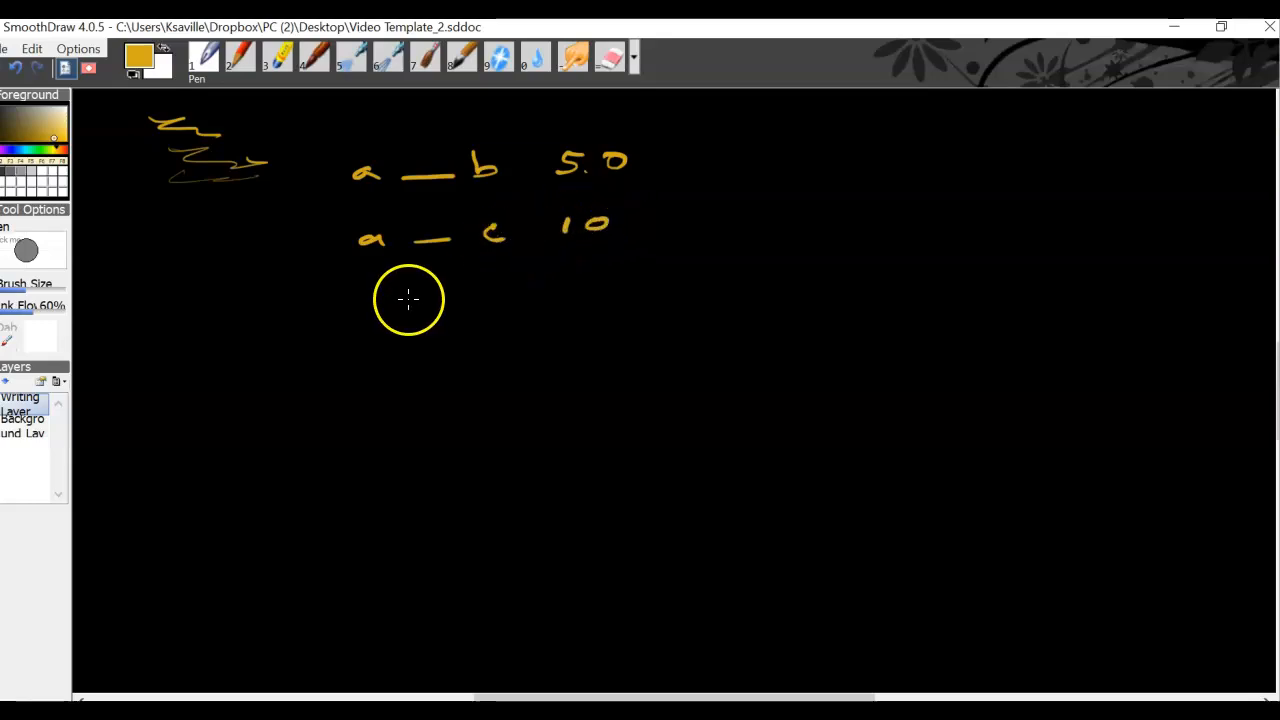
# - Draw a gene map in the order c, a, b below the distances, labelling c–a 10 and a–b 5
pyautogui.moveTo(256, 374)
pyautogui.mouseDown()
pyautogui.moveTo(237, 380)
pyautogui.moveTo(452, 366)
pyautogui.mouseUp()
pyautogui.moveTo(342, 387); pyautogui.dragTo(351, 403)
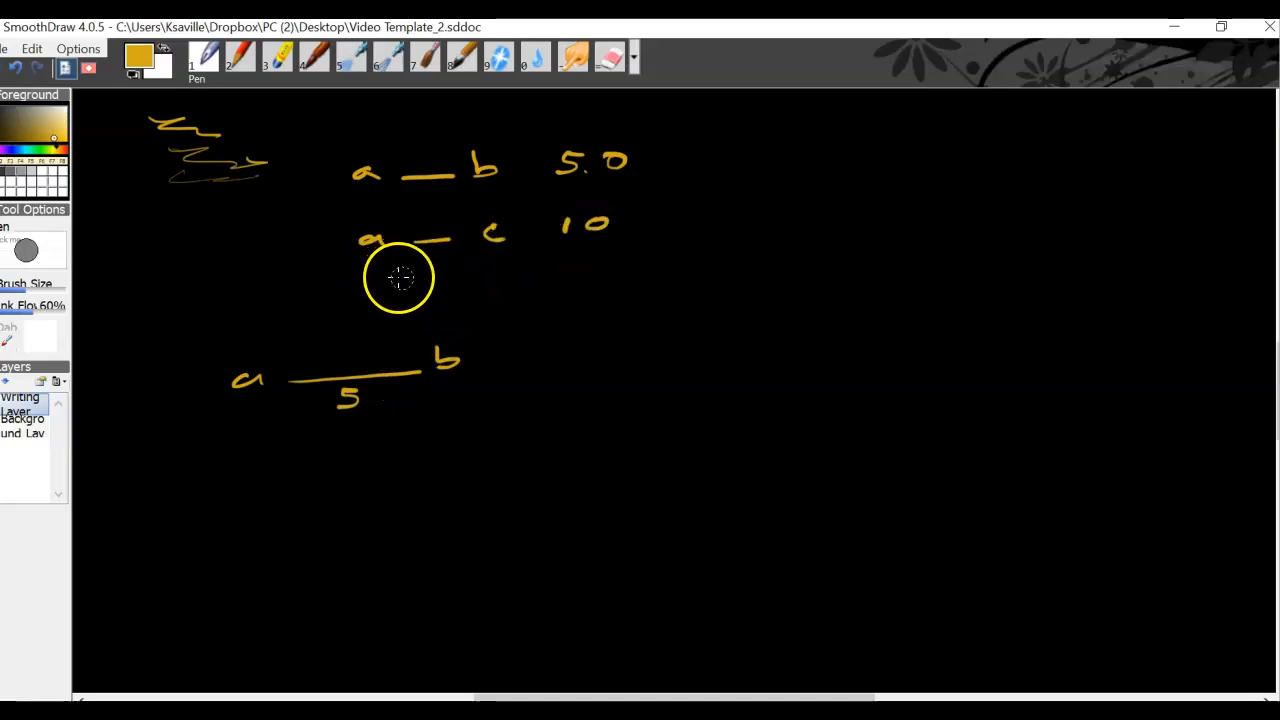
pyautogui.moveTo(226, 396)
pyautogui.mouseDown()
pyautogui.moveTo(110, 408)
pyautogui.moveTo(106, 437)
pyautogui.moveTo(126, 438)
pyautogui.mouseUp()
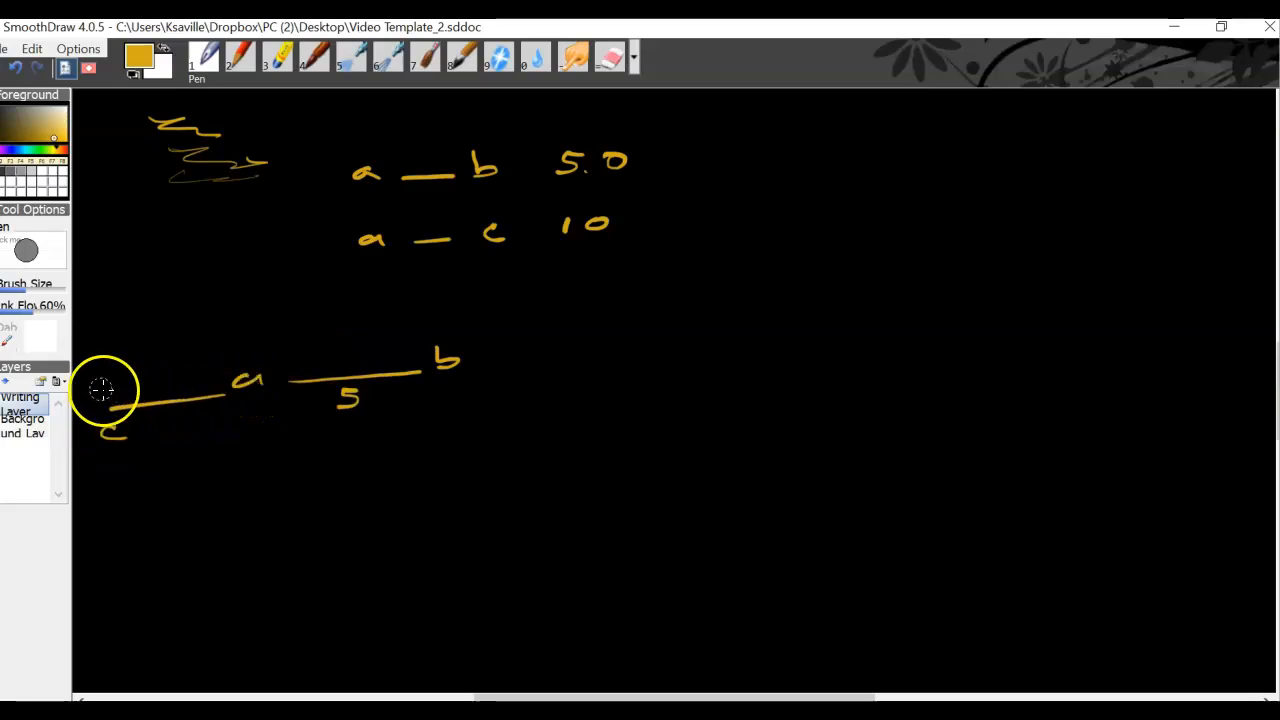
pyautogui.moveTo(156, 372)
pyautogui.mouseDown()
pyautogui.moveTo(155, 387)
pyautogui.moveTo(188, 372)
pyautogui.mouseUp()
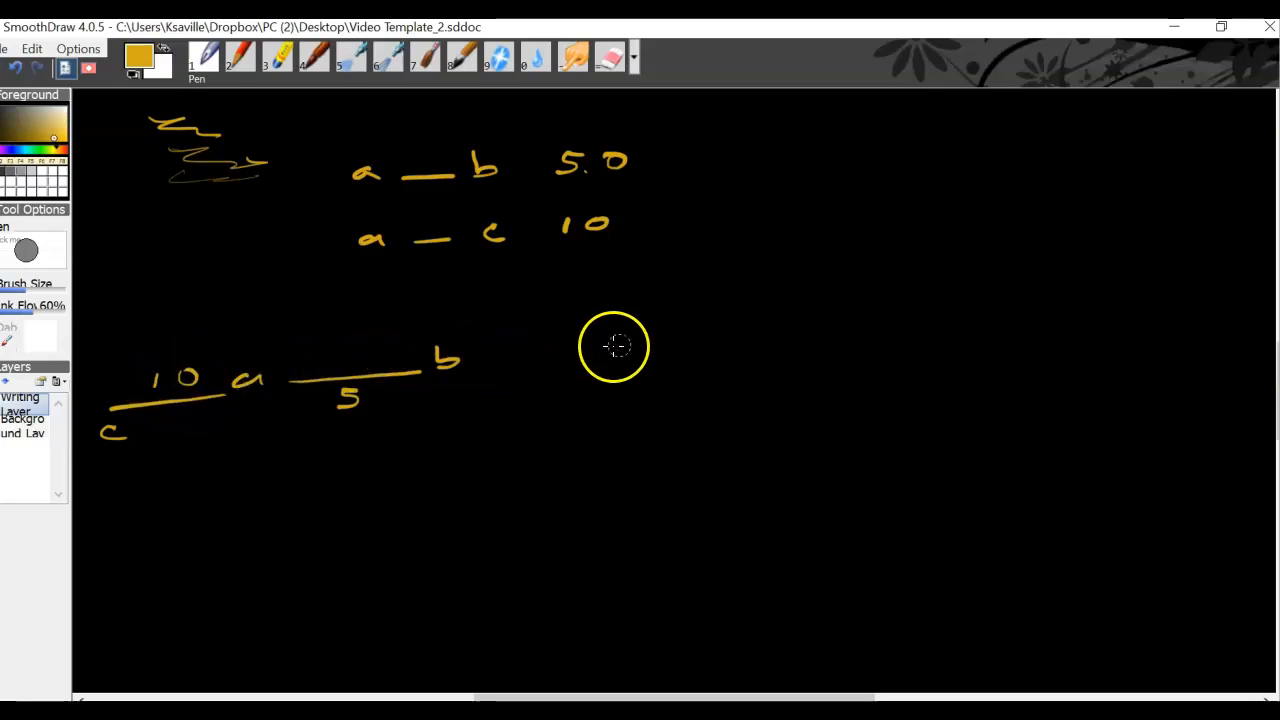
# - Draw an alternative gene map in the order a, b, c, labelling both segments 5 and bracketing the whole a–c span as 10
pyautogui.moveTo(703, 327)
pyautogui.mouseDown()
pyautogui.moveTo(730, 340)
pyautogui.moveTo(917, 323)
pyautogui.mouseUp()
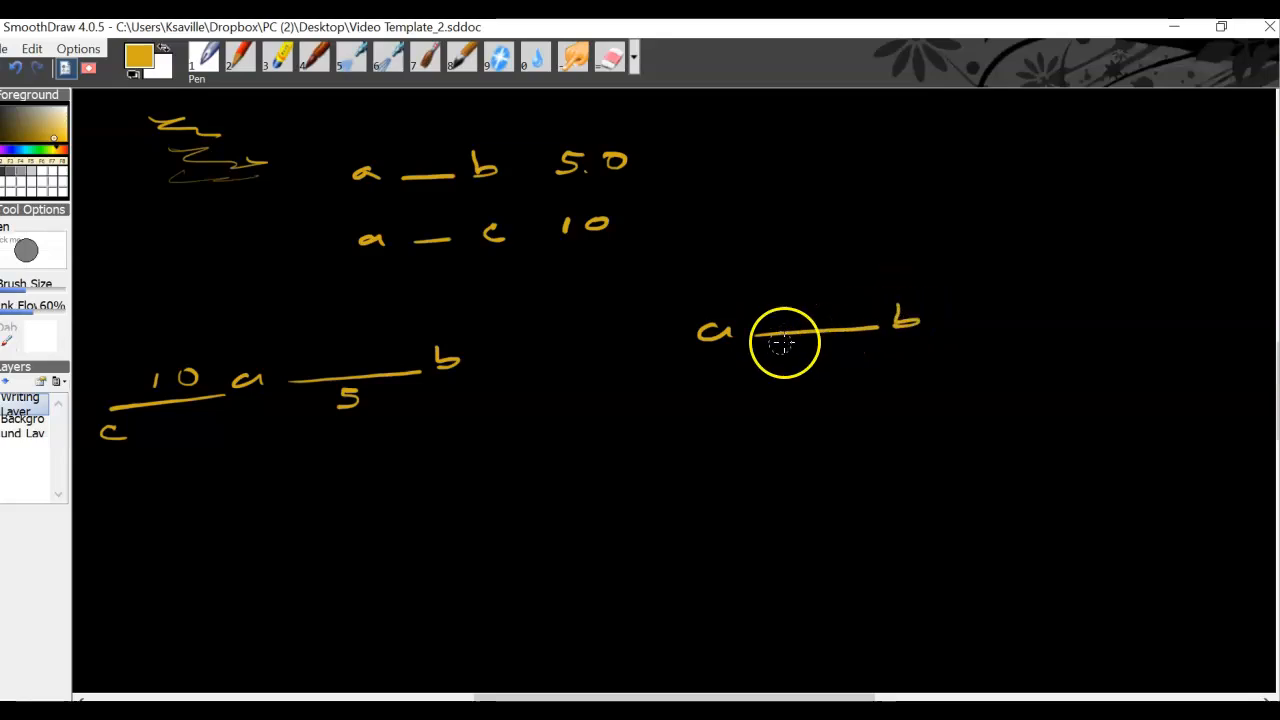
pyautogui.moveTo(811, 343); pyautogui.dragTo(797, 362)
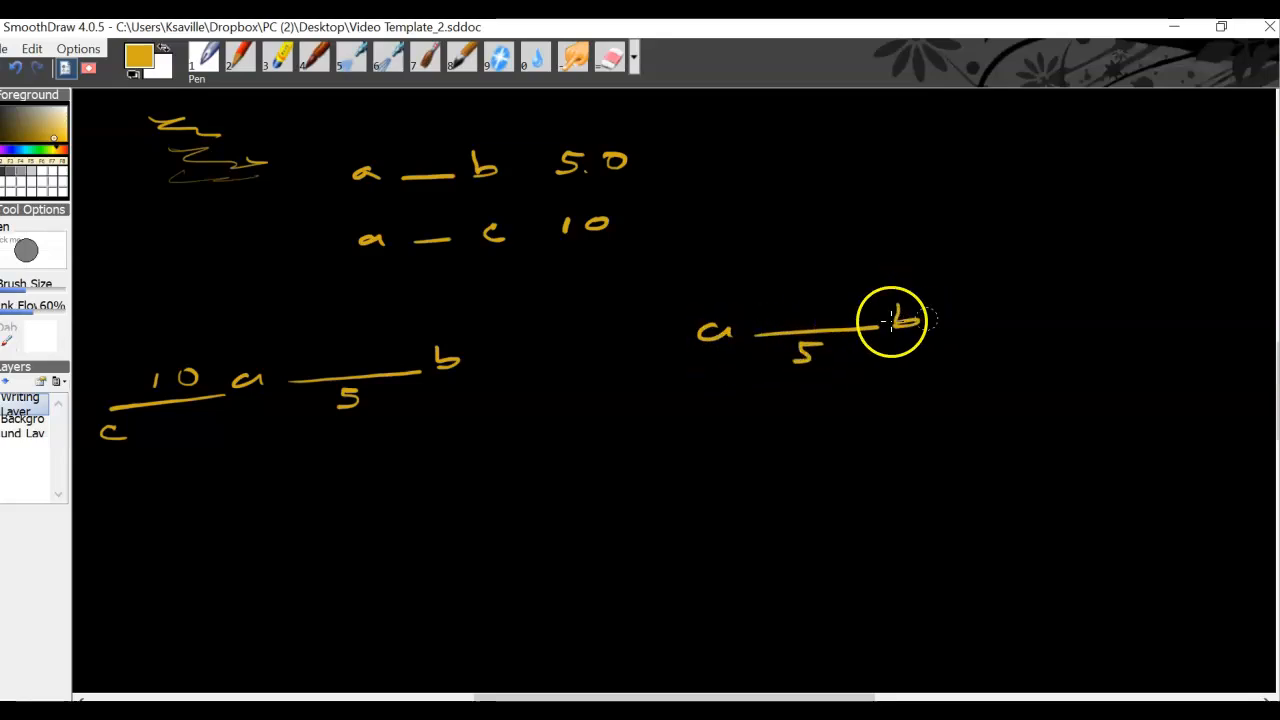
pyautogui.moveTo(1042, 305); pyautogui.dragTo(1034, 329)
pyautogui.moveTo(942, 326)
pyautogui.mouseDown()
pyautogui.moveTo(1015, 318)
pyautogui.moveTo(972, 349)
pyautogui.mouseUp()
pyautogui.moveTo(759, 388)
pyautogui.mouseDown()
pyautogui.moveTo(803, 400)
pyautogui.moveTo(989, 371)
pyautogui.moveTo(1051, 343)
pyautogui.mouseUp()
pyautogui.moveTo(921, 400)
pyautogui.mouseDown()
pyautogui.moveTo(921, 418)
pyautogui.moveTo(966, 400)
pyautogui.mouseUp()
pyautogui.moveTo(972, 333); pyautogui.dragTo(986, 331)
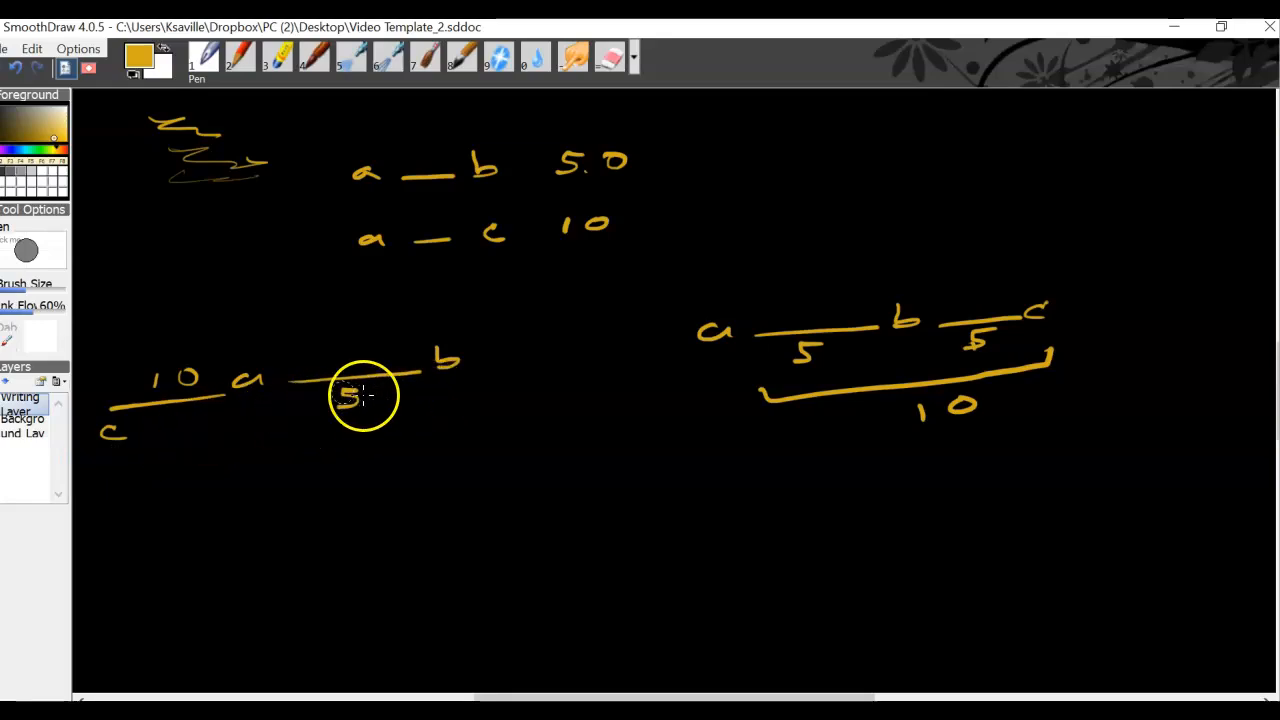
# - Write another 5 above the a–b segment of the c–a–b map and bracket the whole c–b span as 15
pyautogui.moveTo(333, 335); pyautogui.dragTo(309, 351)
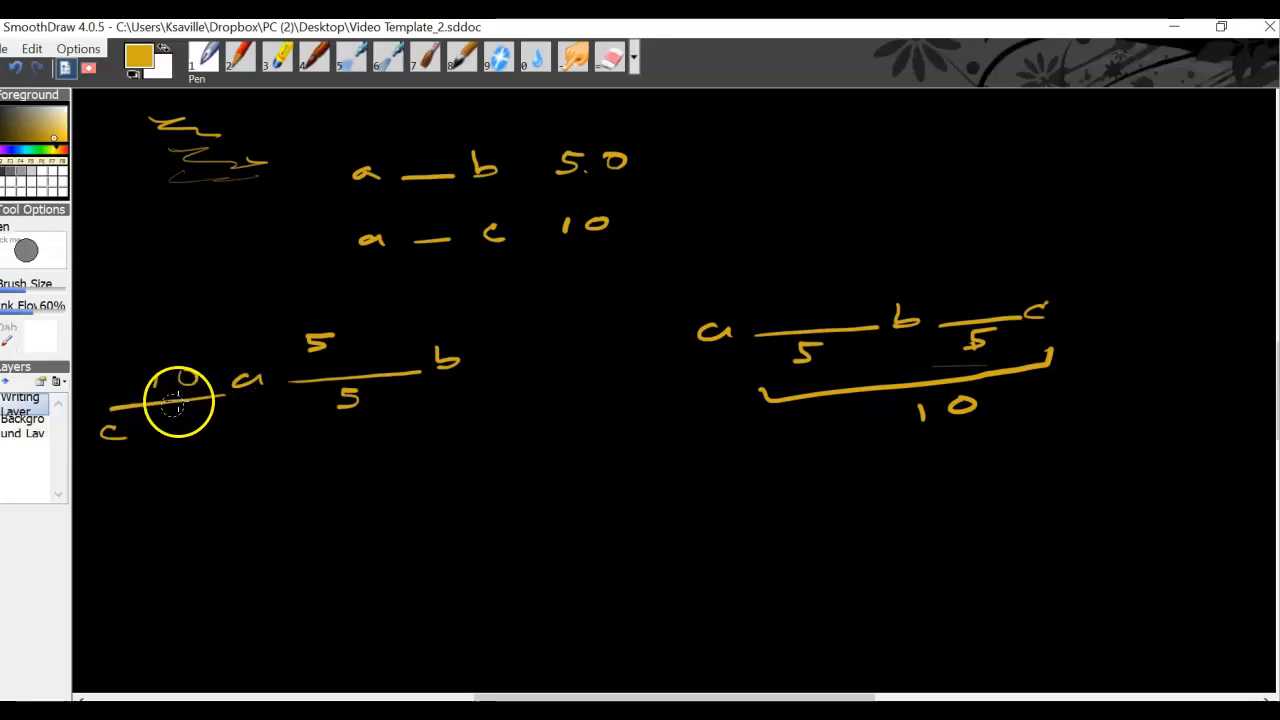
pyautogui.moveTo(120, 467)
pyautogui.mouseDown()
pyautogui.moveTo(369, 446)
pyautogui.moveTo(436, 416)
pyautogui.mouseUp()
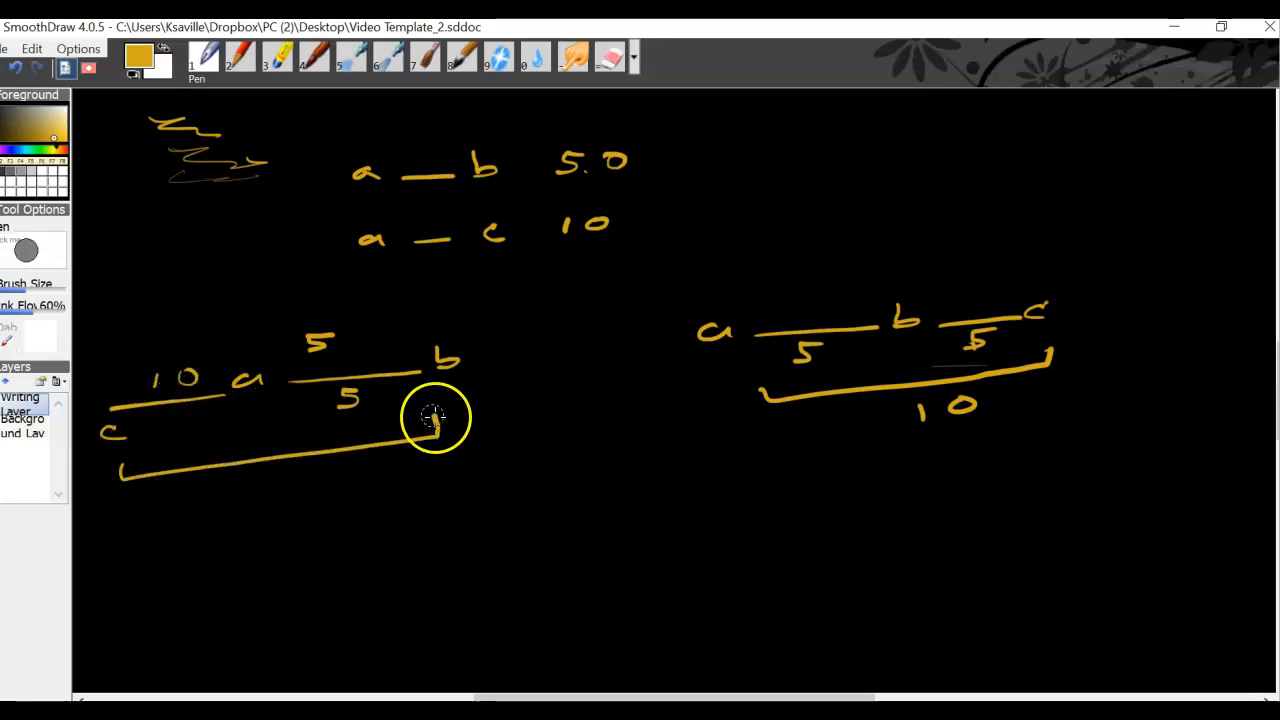
pyautogui.moveTo(228, 488)
pyautogui.mouseDown()
pyautogui.moveTo(229, 503)
pyautogui.moveTo(256, 506)
pyautogui.moveTo(305, 482)
pyautogui.mouseUp()
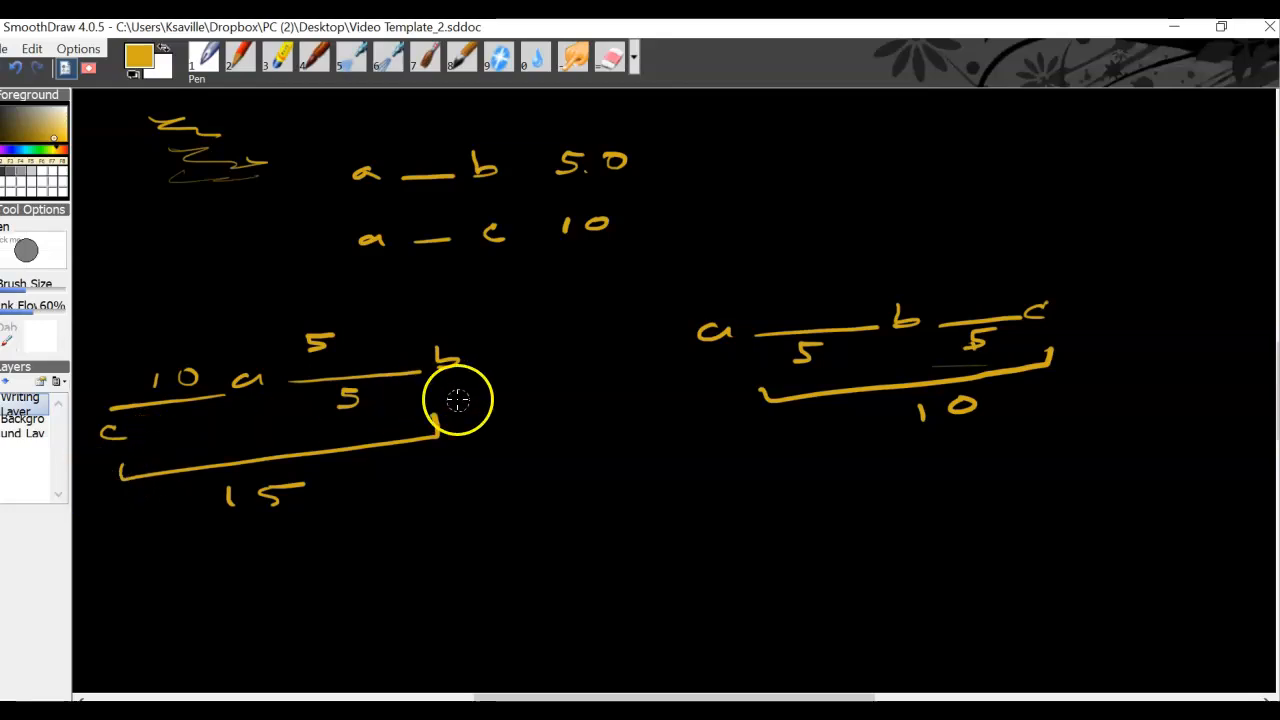
# - Write the third gene-pair distance, b – c with 15 beneath it, beside the other two distances
pyautogui.moveTo(703, 131)
pyautogui.mouseDown()
pyautogui.moveTo(706, 149)
pyautogui.moveTo(722, 146)
pyautogui.mouseUp()
pyautogui.moveTo(757, 145); pyautogui.dragTo(894, 151)
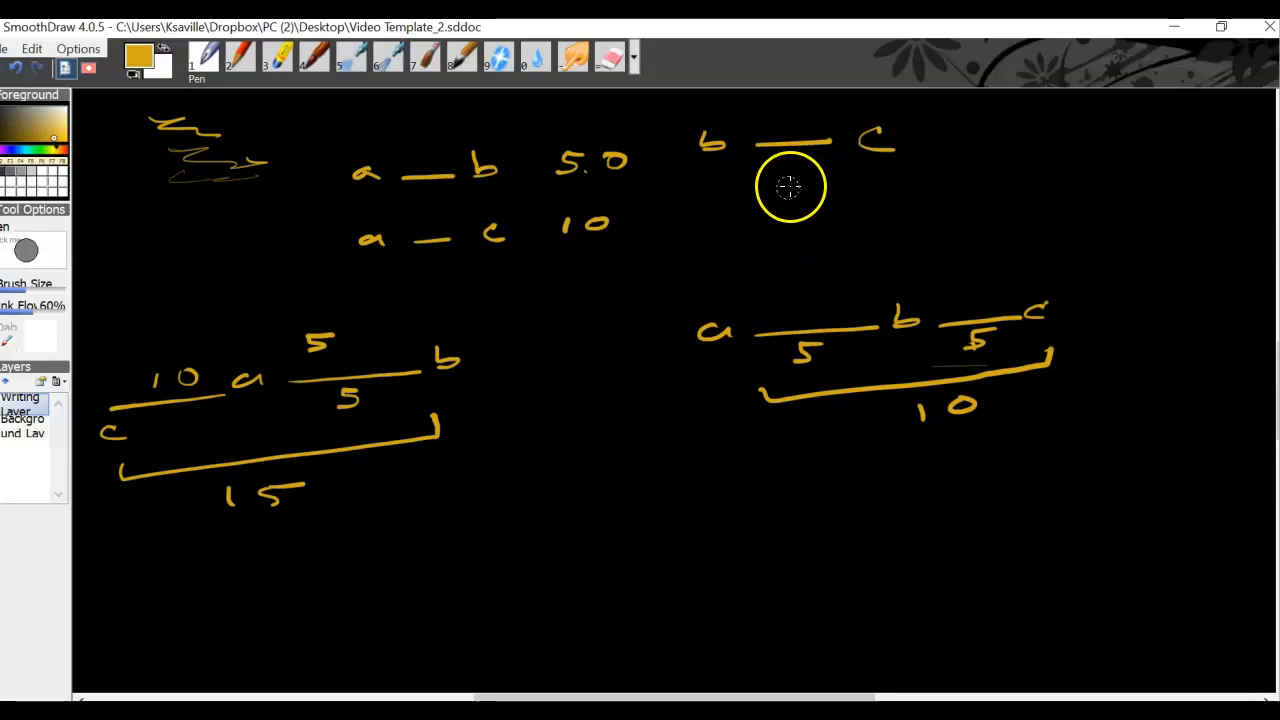
pyautogui.moveTo(779, 172)
pyautogui.mouseDown()
pyautogui.moveTo(779, 190)
pyautogui.moveTo(803, 191)
pyautogui.moveTo(808, 175)
pyautogui.mouseUp()
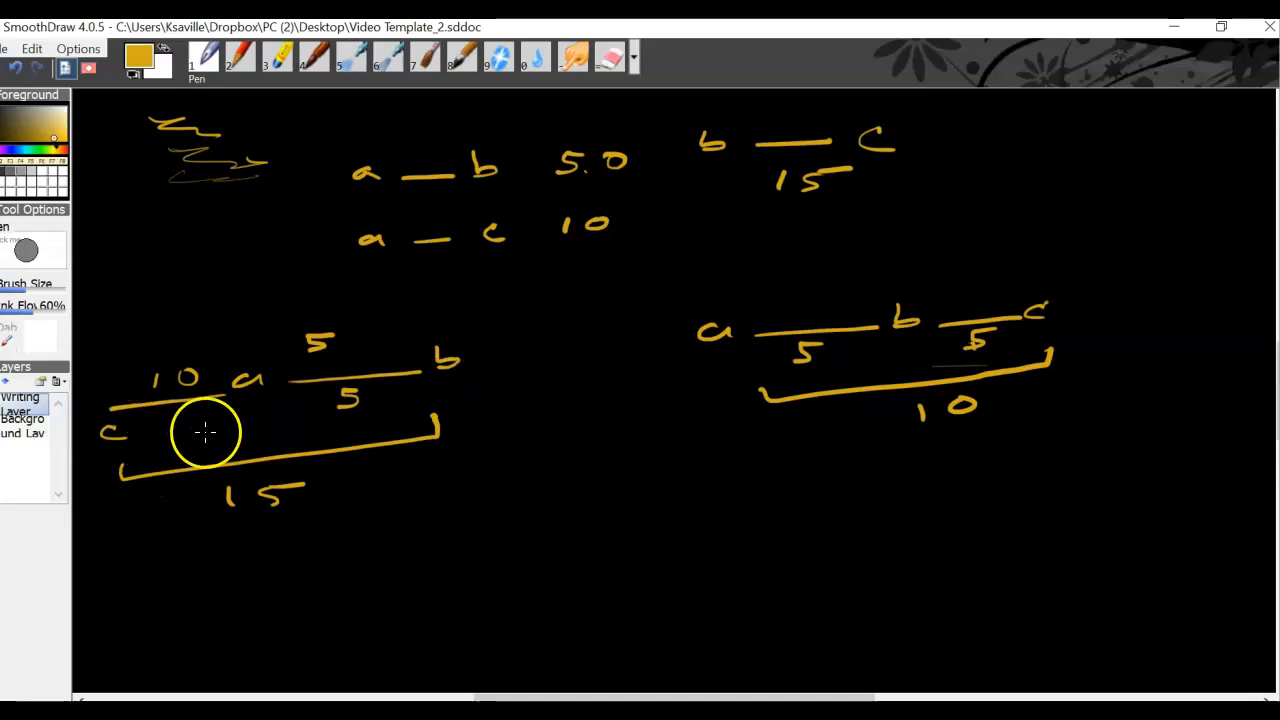
# - Cross out the a–b–c map and draw a large bracket around the three gene-pair distances
pyautogui.moveTo(851, 289); pyautogui.dragTo(945, 385)
pyautogui.moveTo(935, 292); pyautogui.dragTo(800, 405)
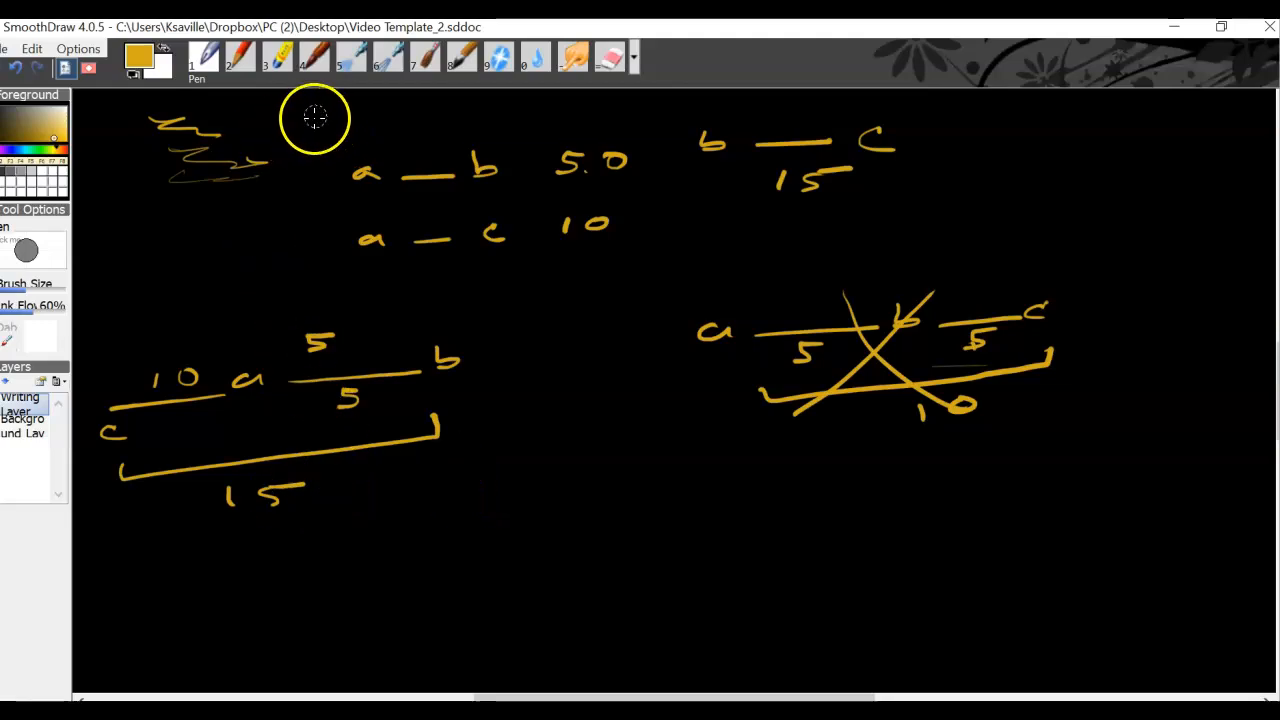
pyautogui.moveTo(323, 119)
pyautogui.mouseDown()
pyautogui.moveTo(334, 186)
pyautogui.moveTo(323, 243)
pyautogui.moveTo(449, 266)
pyautogui.moveTo(762, 240)
pyautogui.moveTo(934, 206)
pyautogui.moveTo(966, 112)
pyautogui.mouseUp()
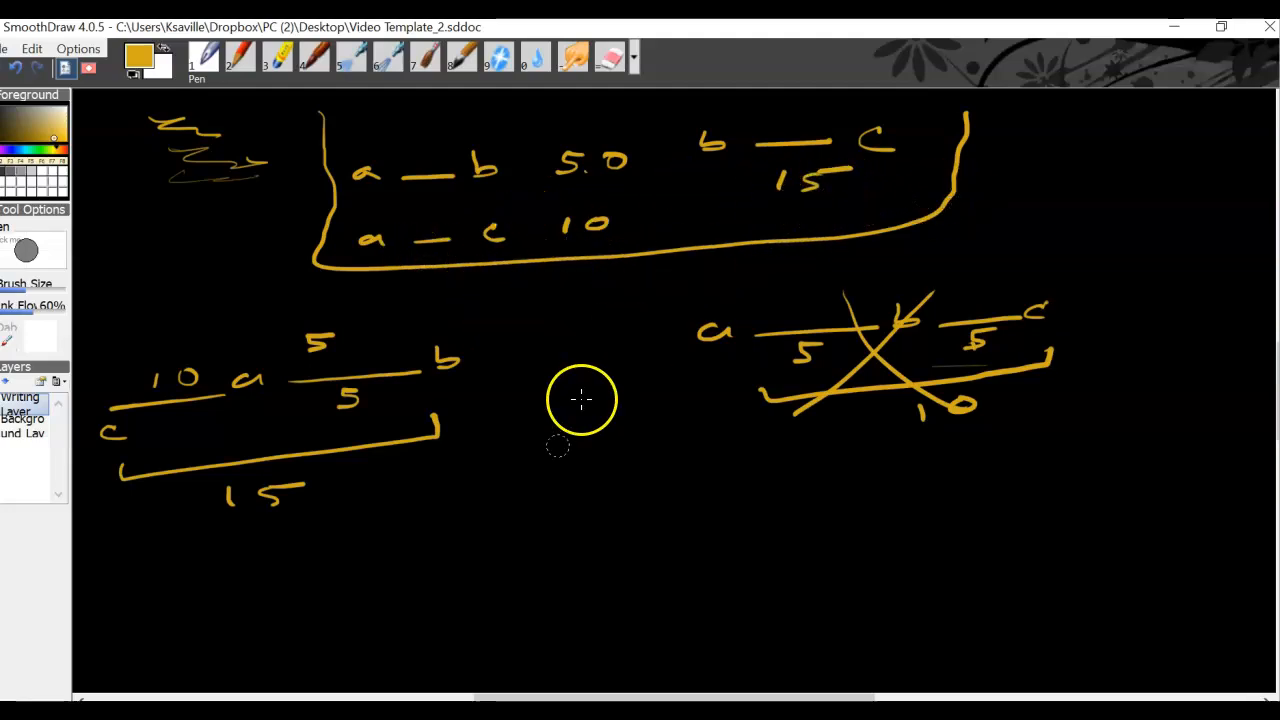
# - Draw a long line from b to c below the crossed-out map, label it 15 and mark gene a above it nearer to b
pyautogui.moveTo(571, 497)
pyautogui.mouseDown()
pyautogui.moveTo(583, 516)
pyautogui.moveTo(926, 509)
pyautogui.moveTo(989, 491)
pyautogui.moveTo(1008, 503)
pyautogui.mouseUp()
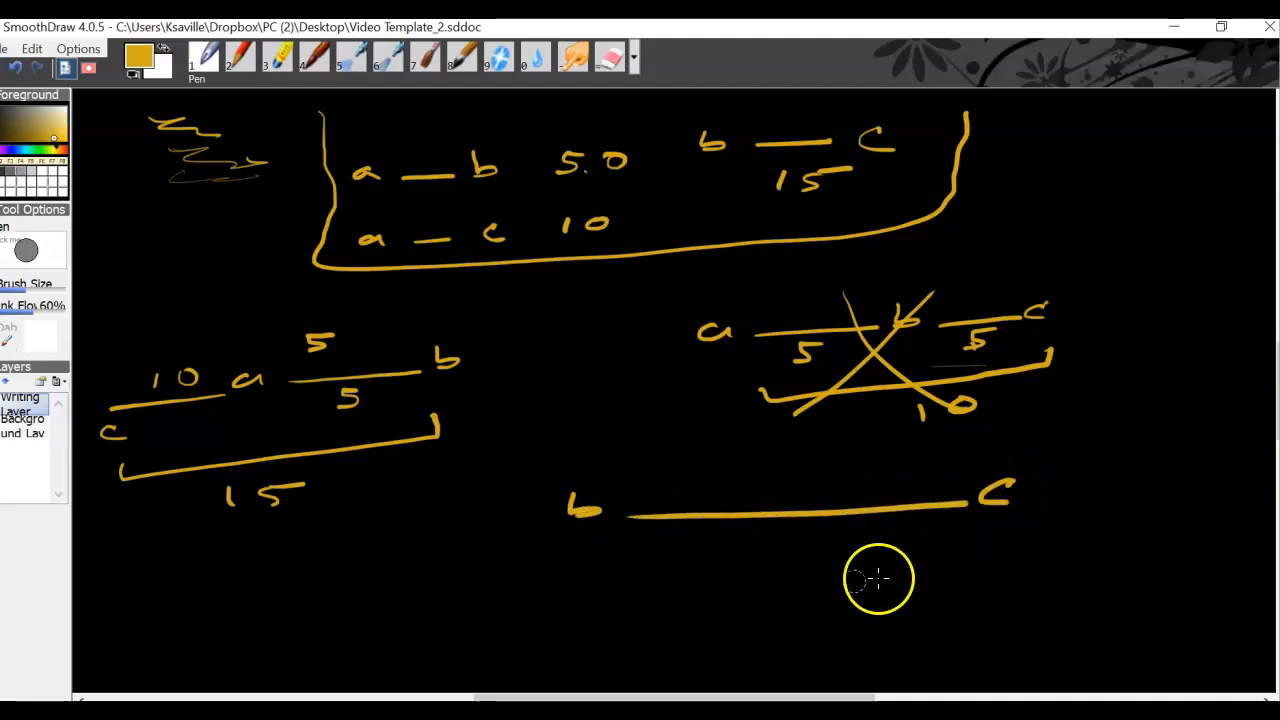
pyautogui.moveTo(777, 553)
pyautogui.mouseDown()
pyautogui.moveTo(780, 571)
pyautogui.moveTo(806, 572)
pyautogui.moveTo(862, 547)
pyautogui.mouseUp()
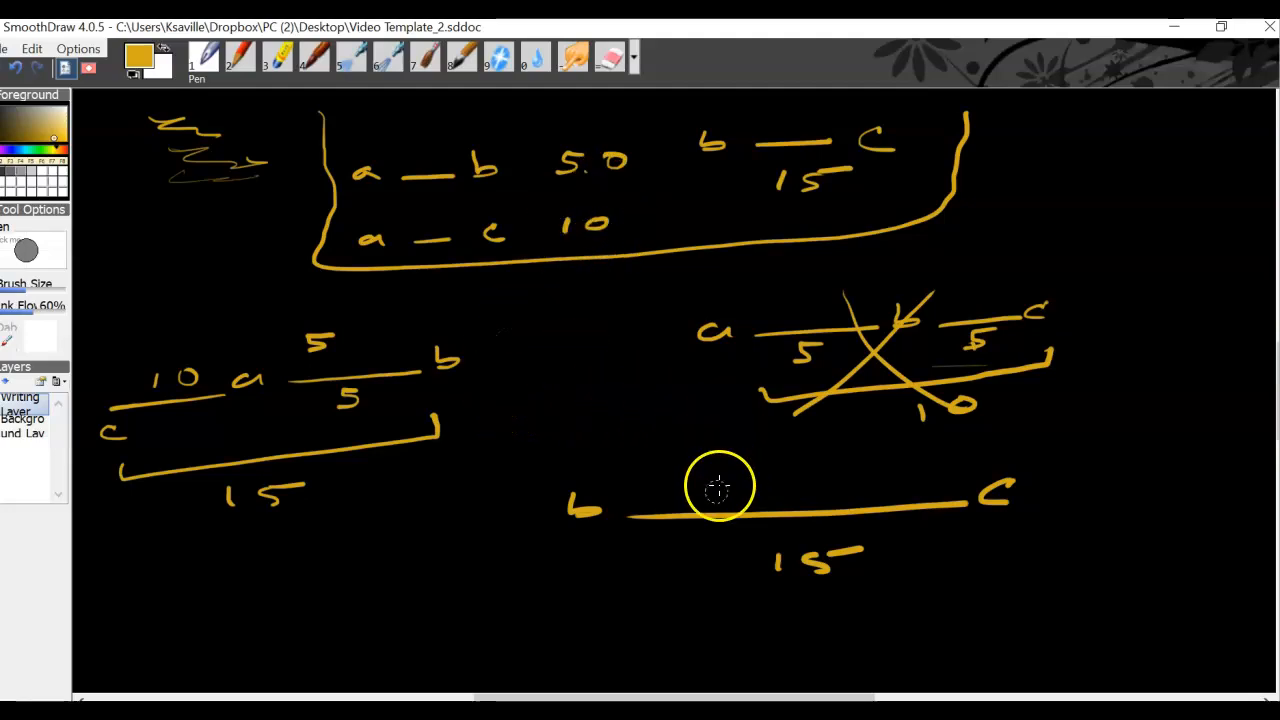
pyautogui.moveTo(731, 490); pyautogui.dragTo(731, 507)
pyautogui.moveTo(740, 452)
pyautogui.mouseDown()
pyautogui.moveTo(723, 456)
pyautogui.moveTo(745, 466)
pyautogui.mouseUp()
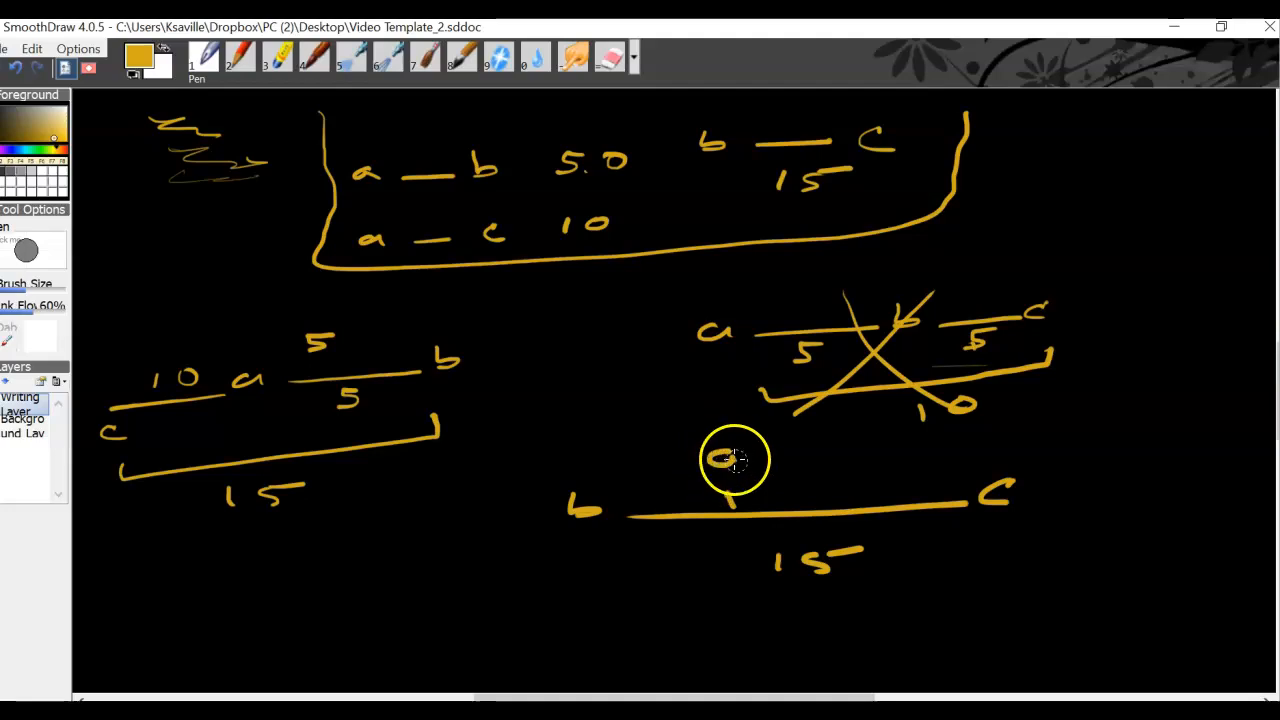
# - Label the new map's b–a segment 5 and a–c segment 10 above the line, scribbling out the 5 written below it
pyautogui.moveTo(641, 560); pyautogui.dragTo(654, 562)
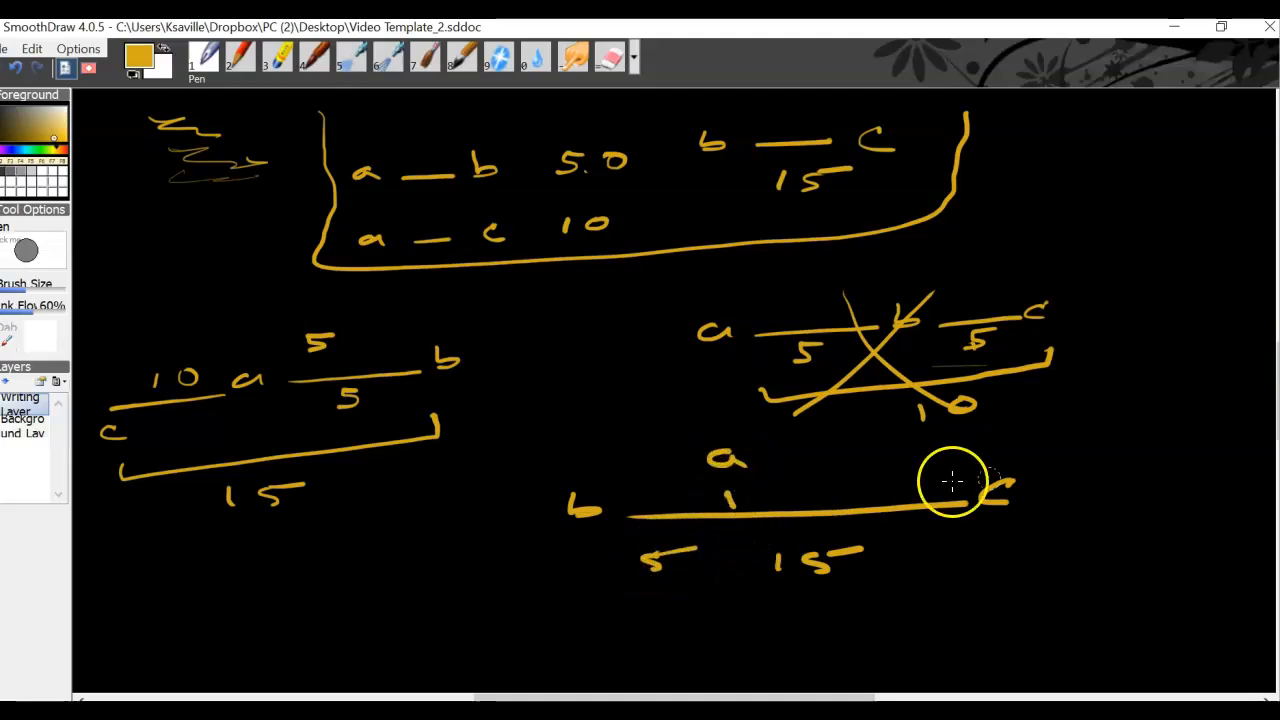
pyautogui.moveTo(825, 465)
pyautogui.mouseDown()
pyautogui.moveTo(826, 482)
pyautogui.moveTo(862, 466)
pyautogui.mouseUp()
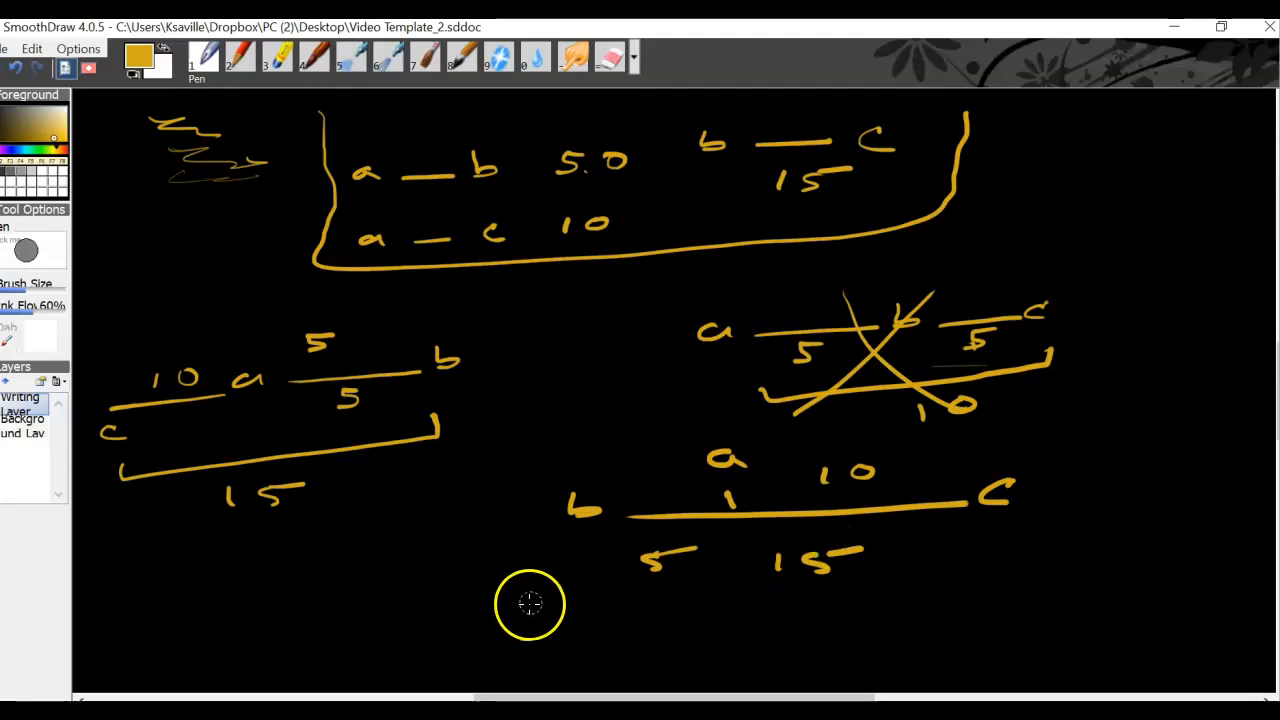
pyautogui.moveTo(666, 475); pyautogui.dragTo(642, 491)
pyautogui.moveTo(645, 559); pyautogui.dragTo(672, 558)
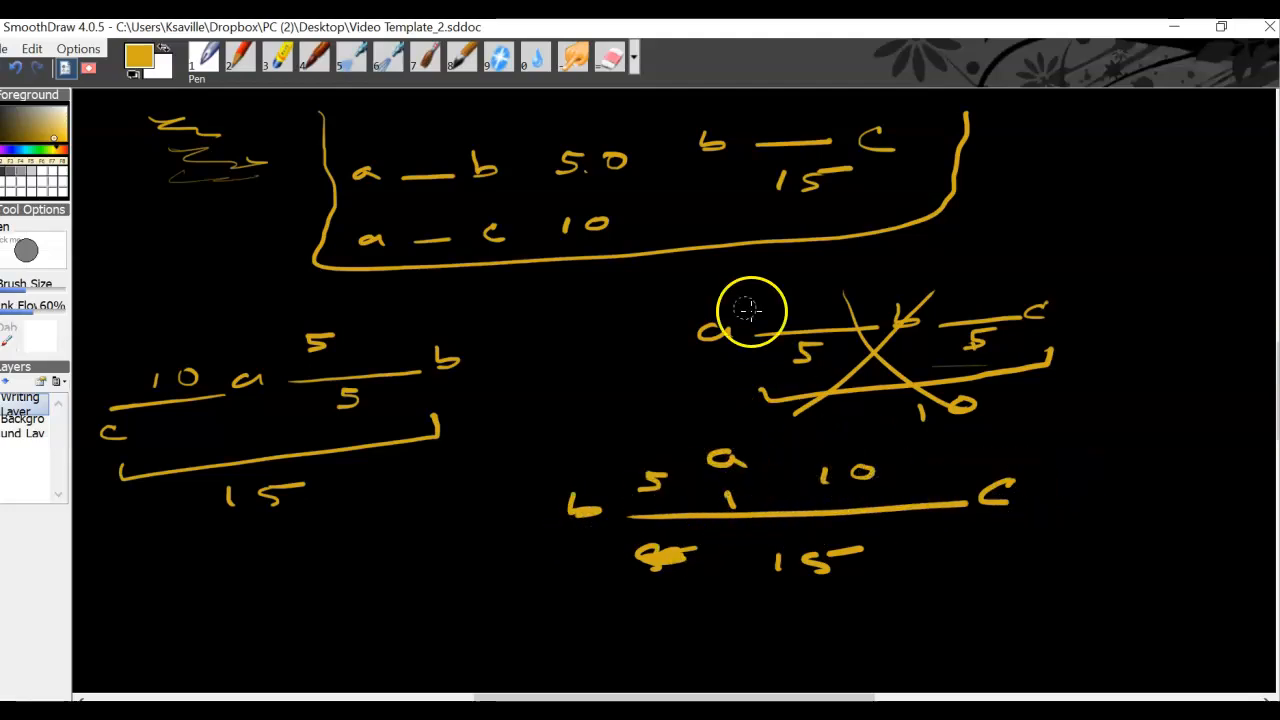
# - Strike out the b–c distance of 15 in the distance list and on the new map, and write 13 in both places
pyautogui.moveTo(822, 182); pyautogui.dragTo(814, 188)
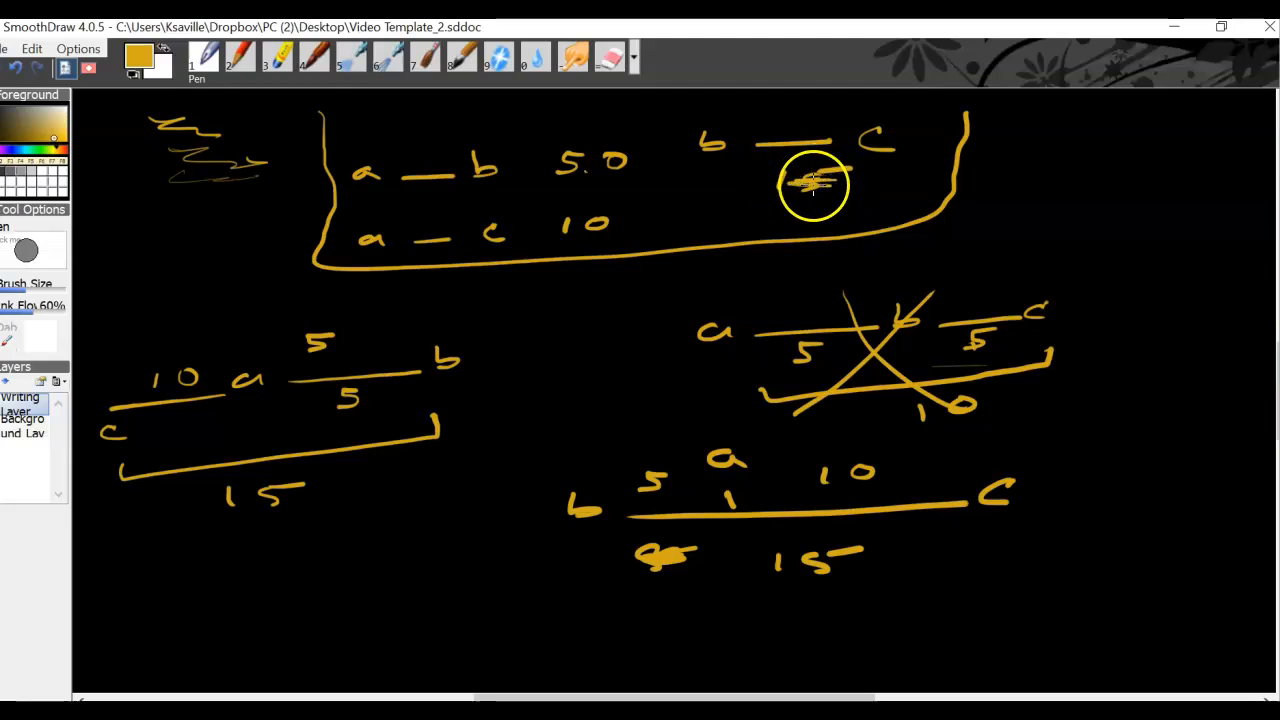
pyautogui.moveTo(729, 196); pyautogui.dragTo(744, 207)
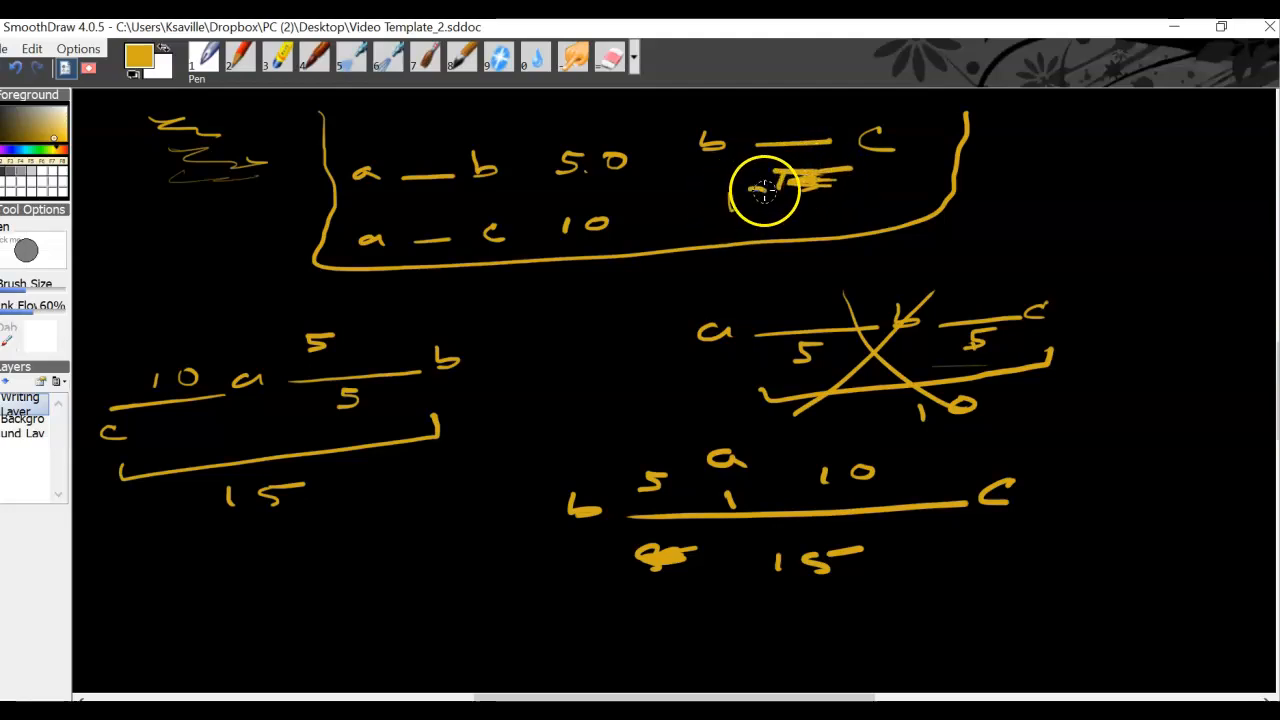
pyautogui.moveTo(755, 568); pyautogui.dragTo(829, 563)
pyautogui.moveTo(757, 595)
pyautogui.mouseDown()
pyautogui.moveTo(757, 609)
pyautogui.moveTo(803, 591)
pyautogui.moveTo(800, 612)
pyautogui.mouseUp()
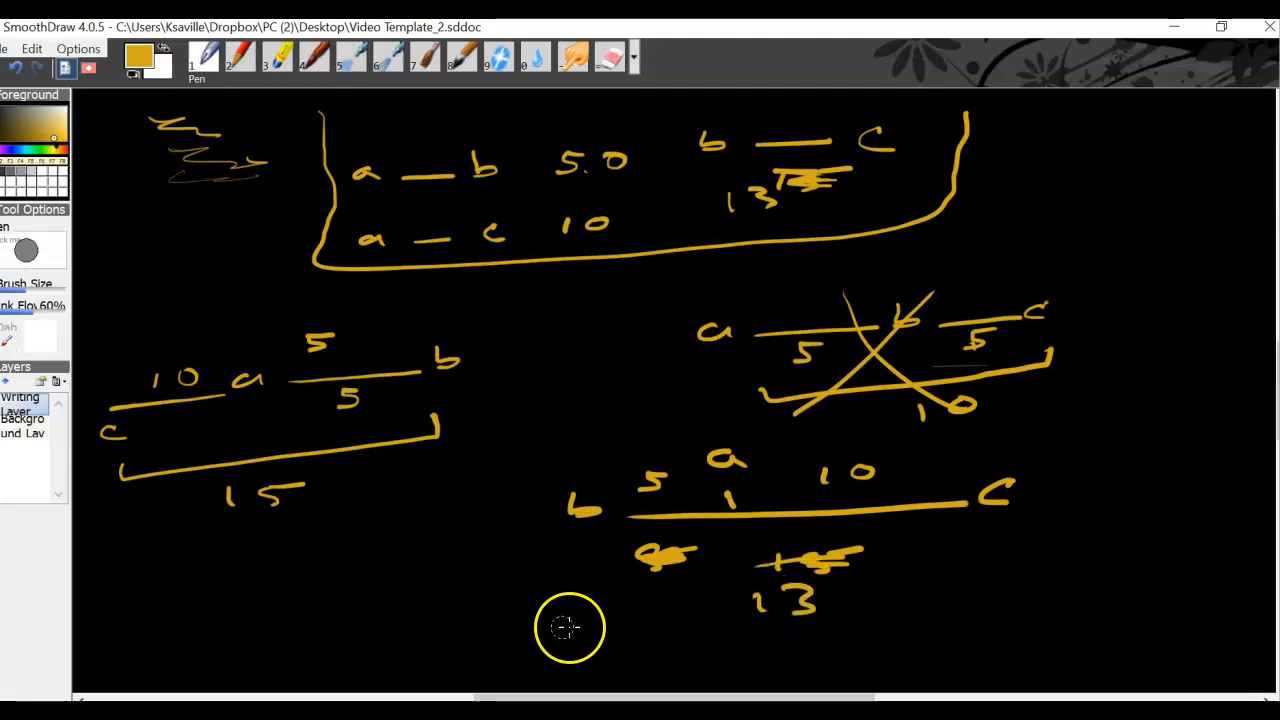